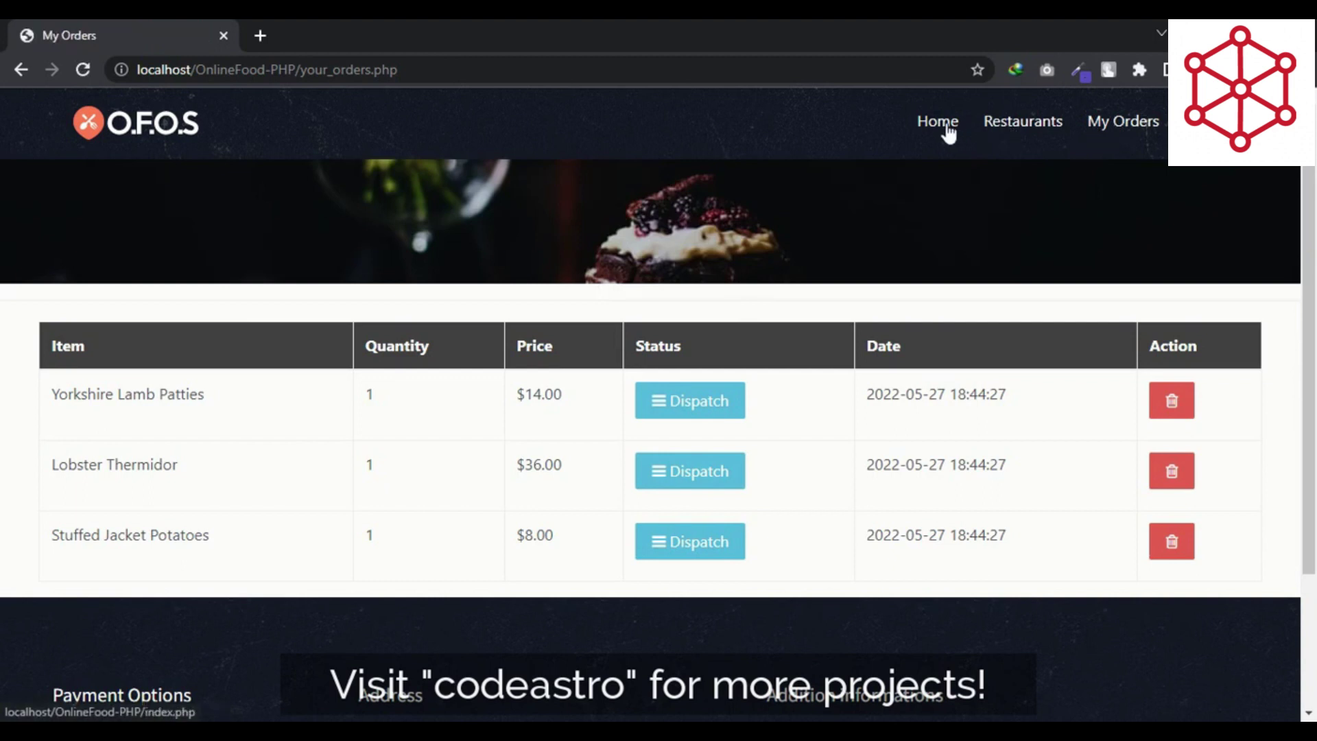
View the placed orders, go to the home page and browse the popular dishes of the month
left_click(1123, 125)
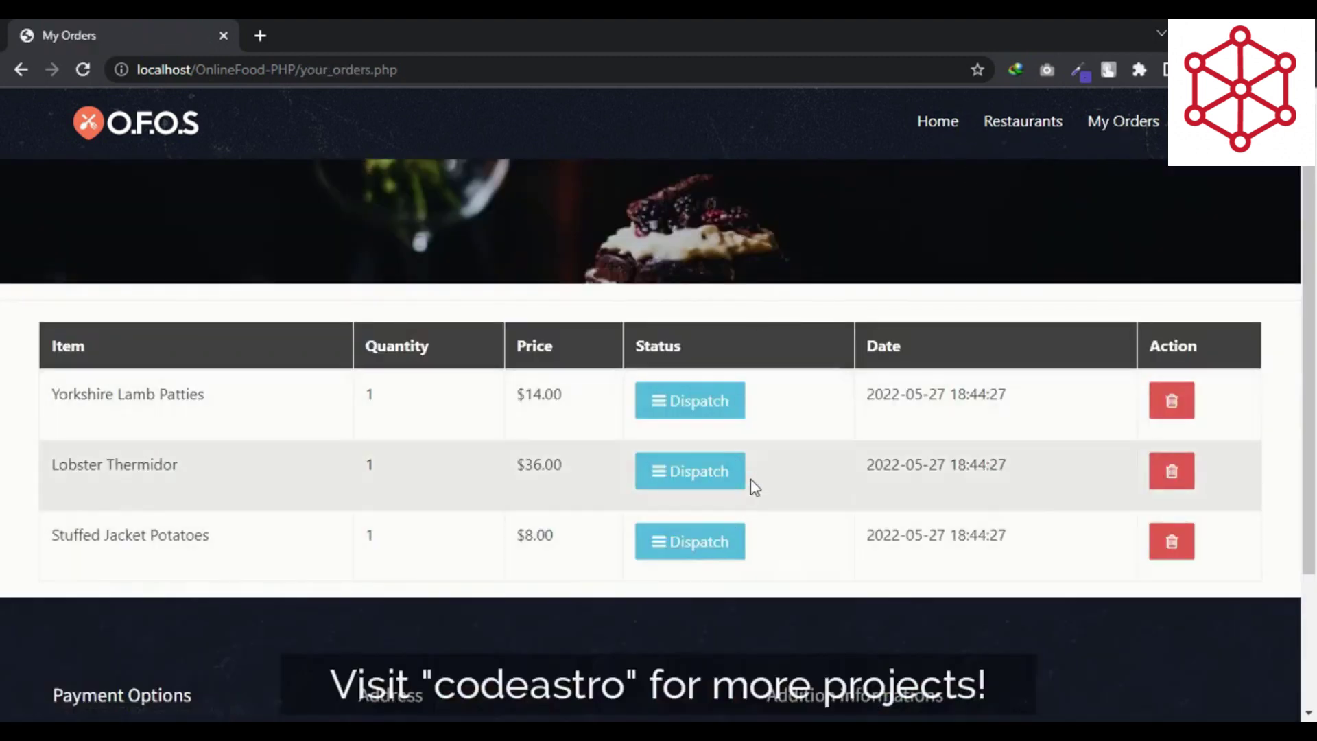
left_click(946, 131)
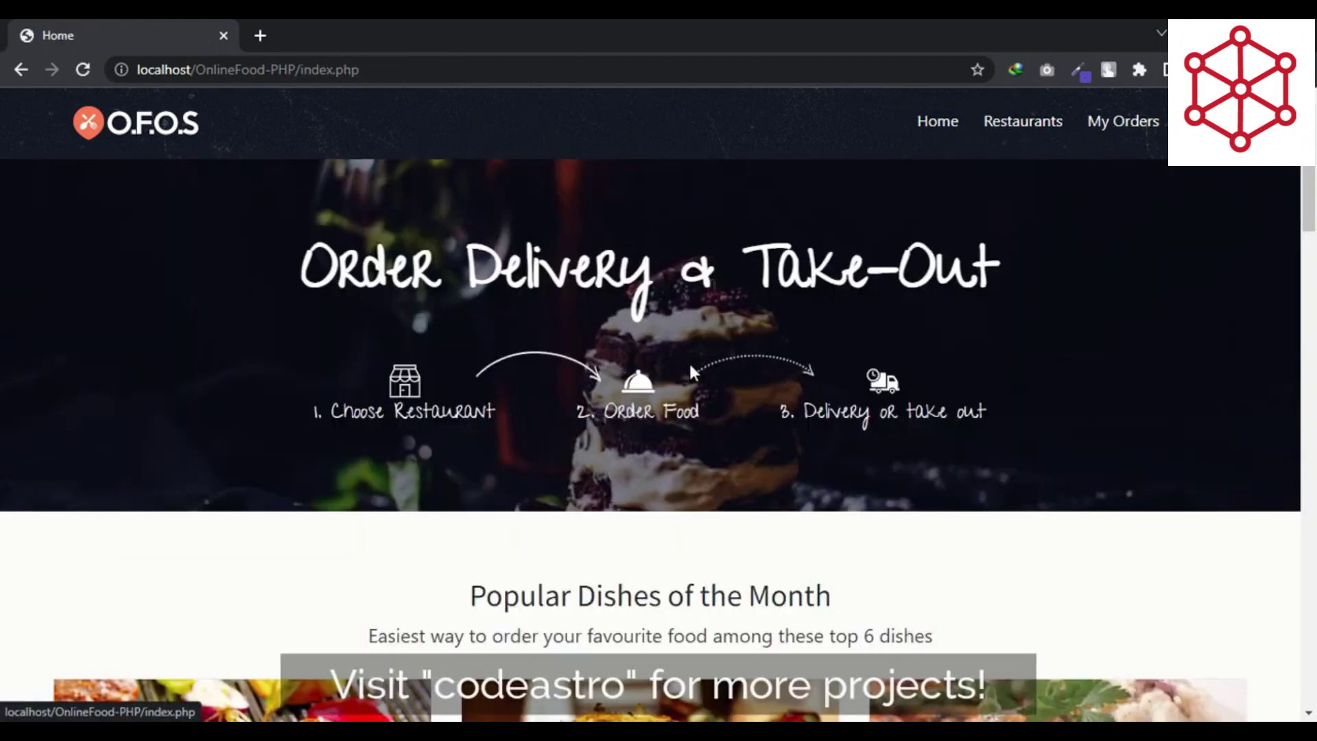
scroll(689, 361, "down", 10)
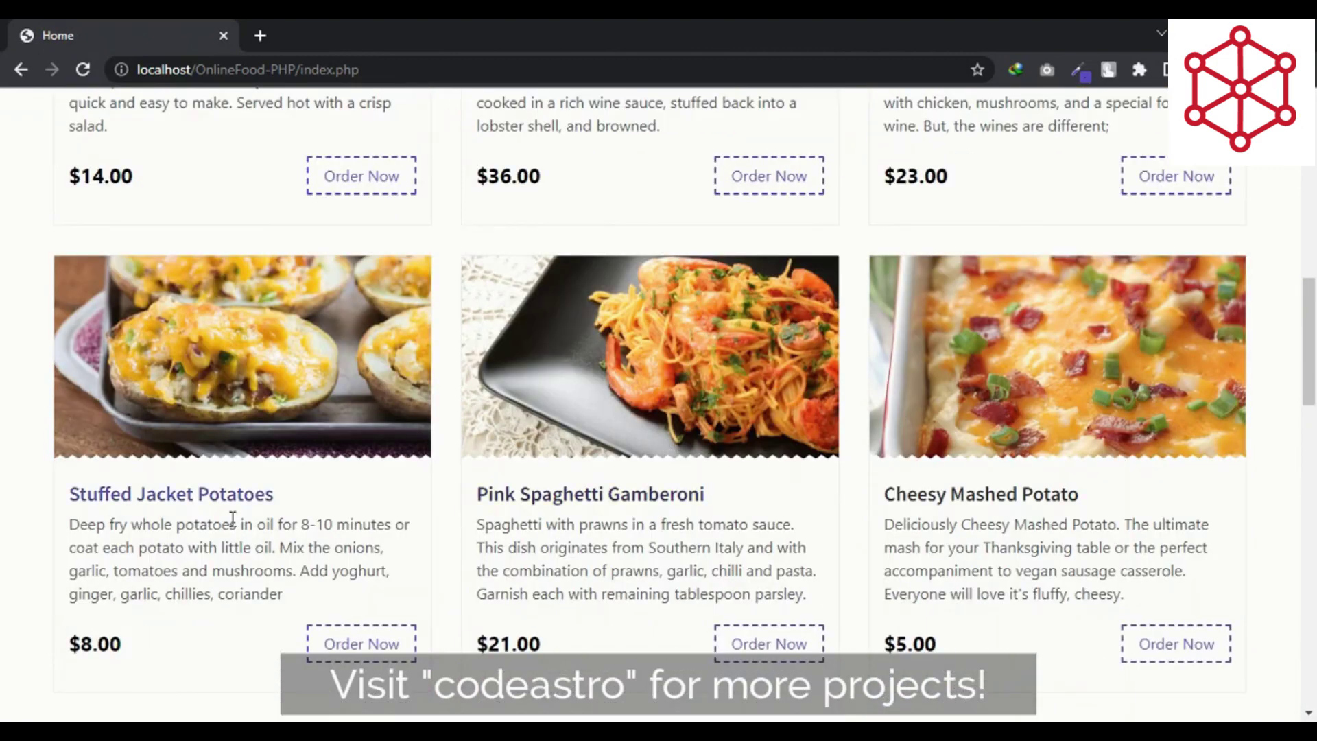
scroll(885, 381, "up", 4)
scroll(885, 381, "up", 4)
scroll(872, 377, "down", 5)
scroll(883, 400, "up", 10)
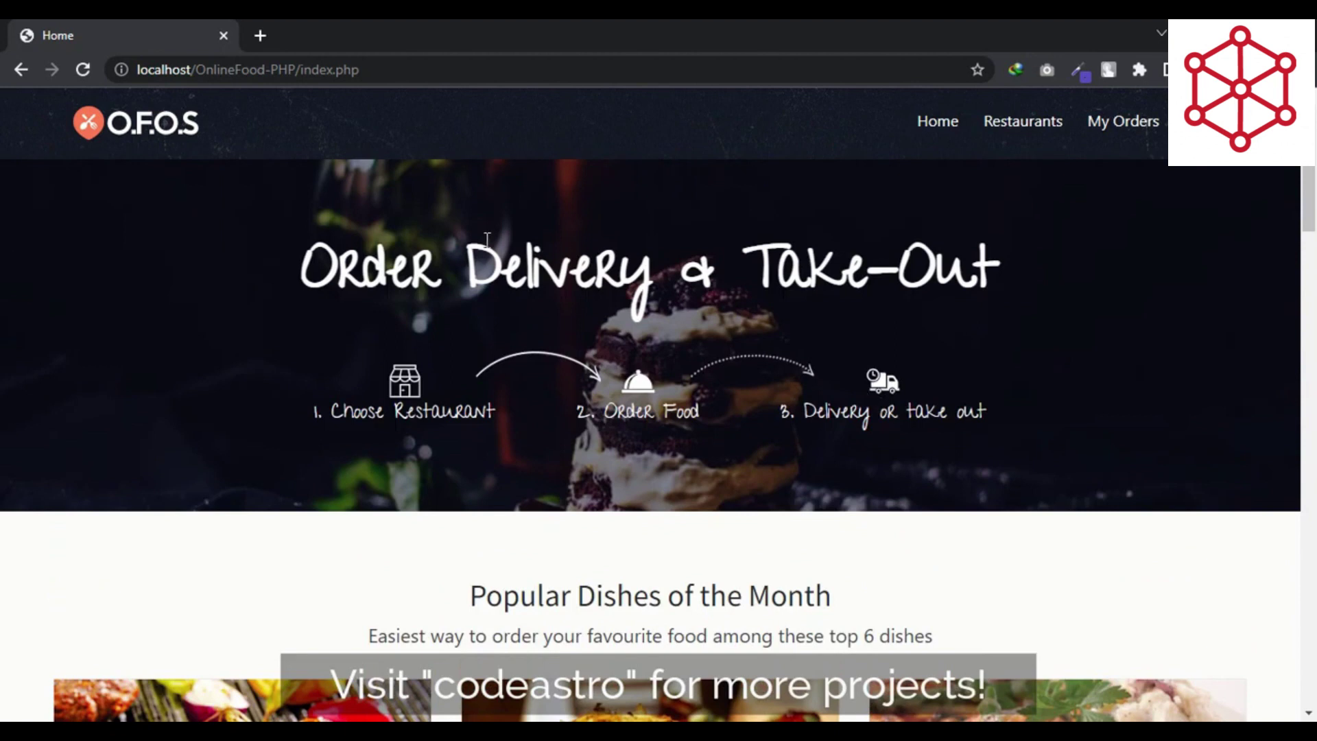
Review the items, prices and status of the orders on the My Orders page
left_click(1125, 123)
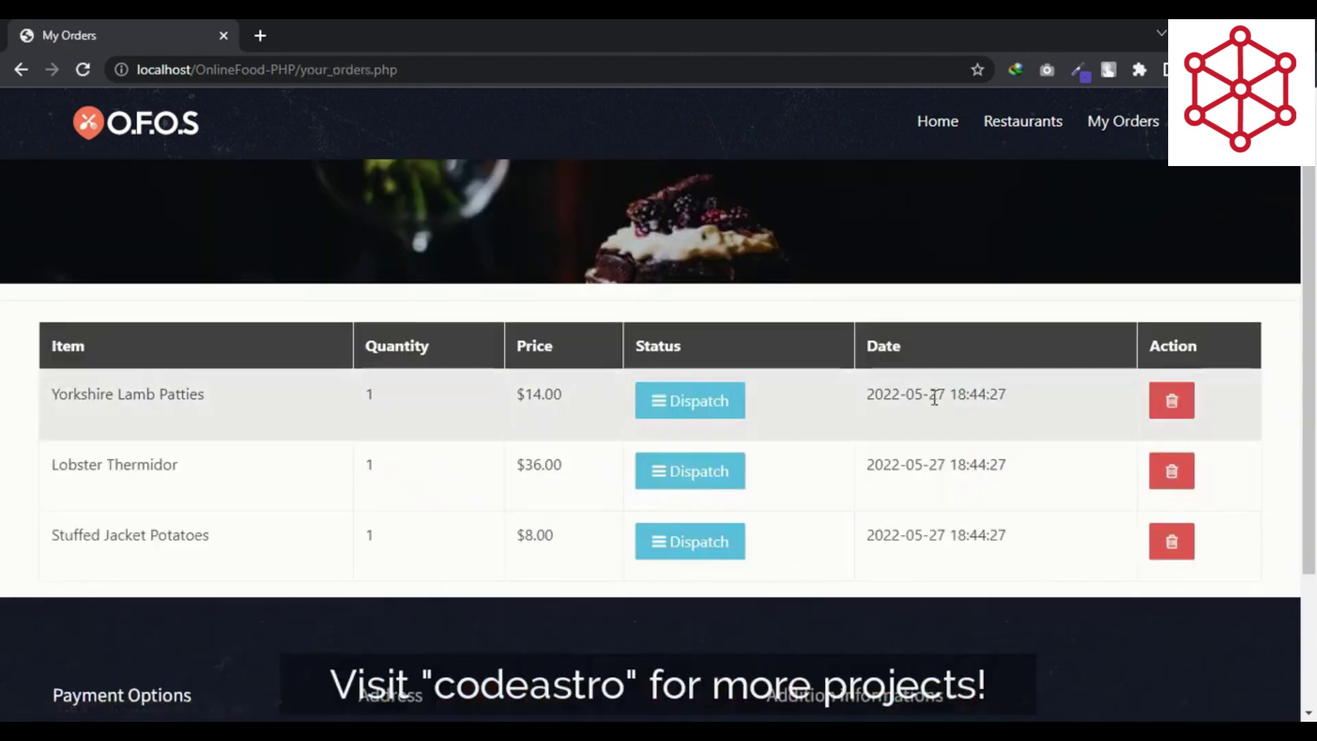
triple_click(174, 391)
double_click(146, 464)
left_click(146, 464)
triple_click(162, 535)
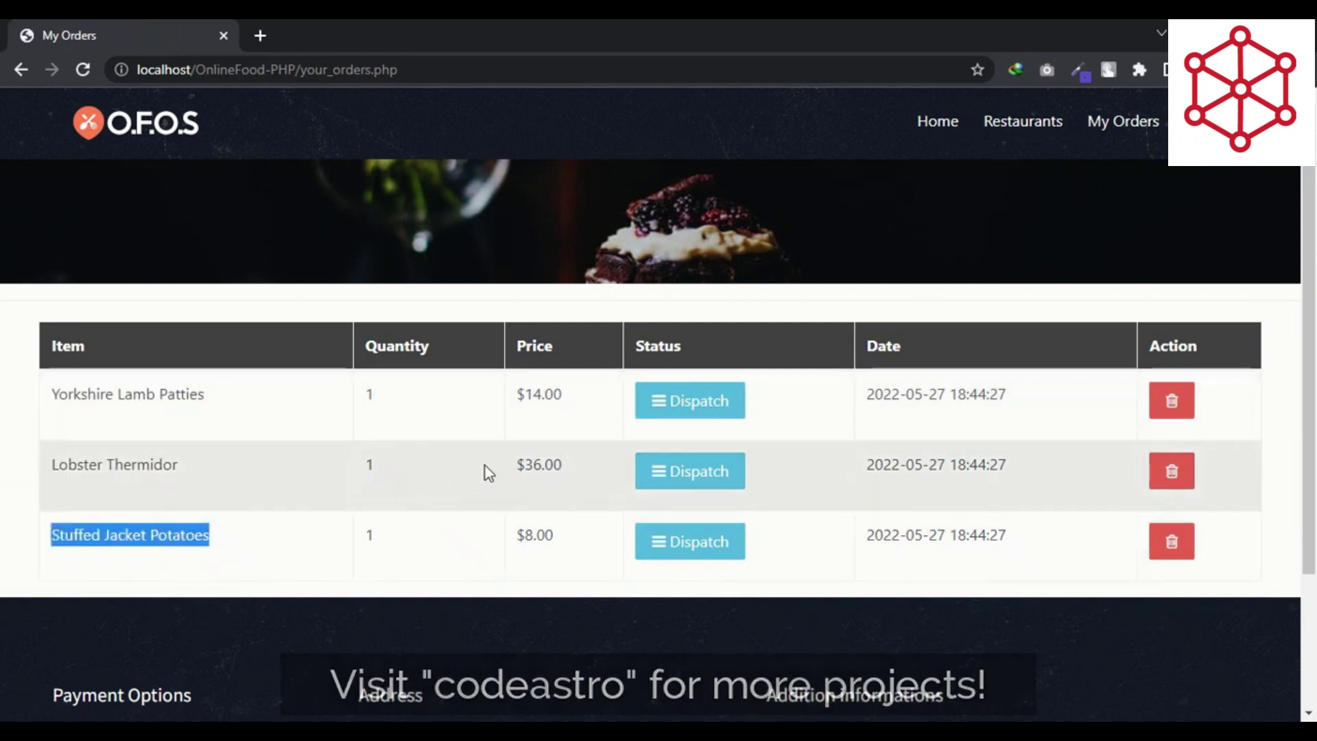
left_click(540, 469)
triple_click(541, 469)
triple_click(543, 397)
triple_click(535, 528)
double_click(679, 347)
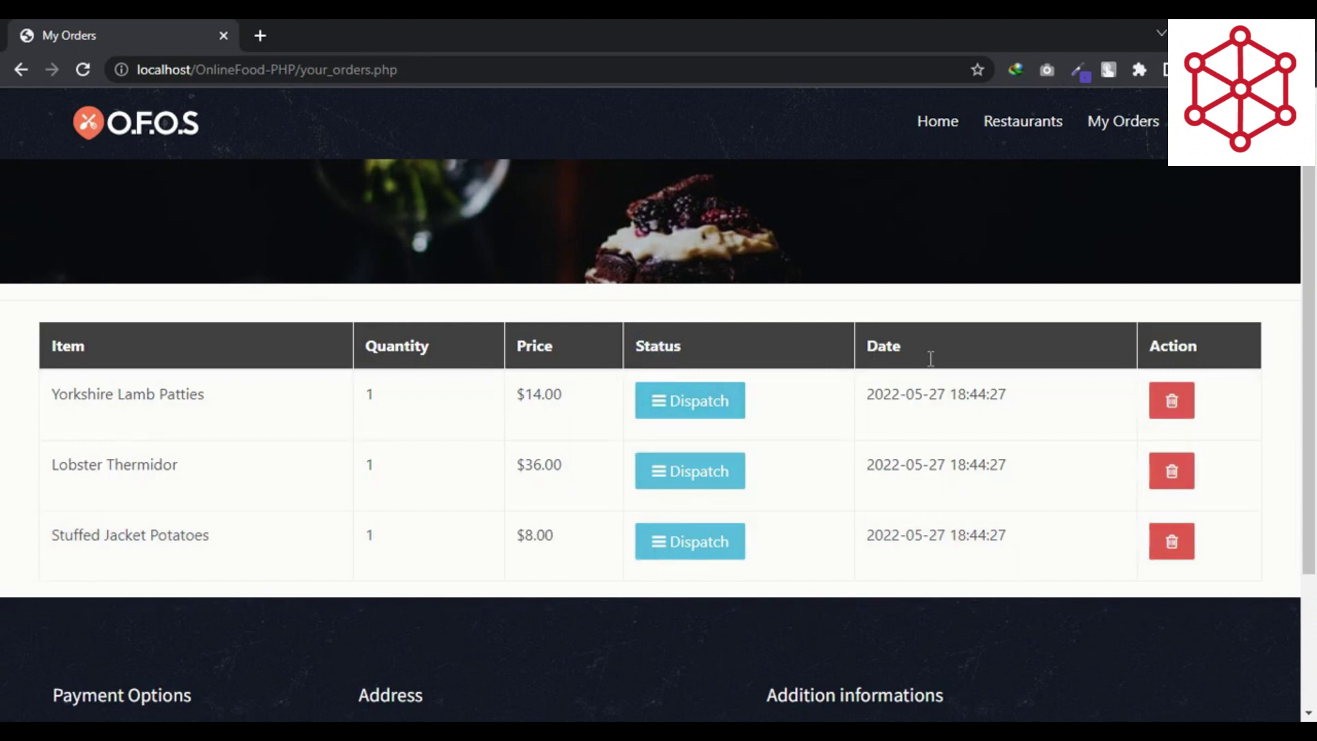
Open Eataly's menu through the Pink Spaghetti Gamberoni dish and add one Crispy Chicken Strips to the cart
left_click(933, 123)
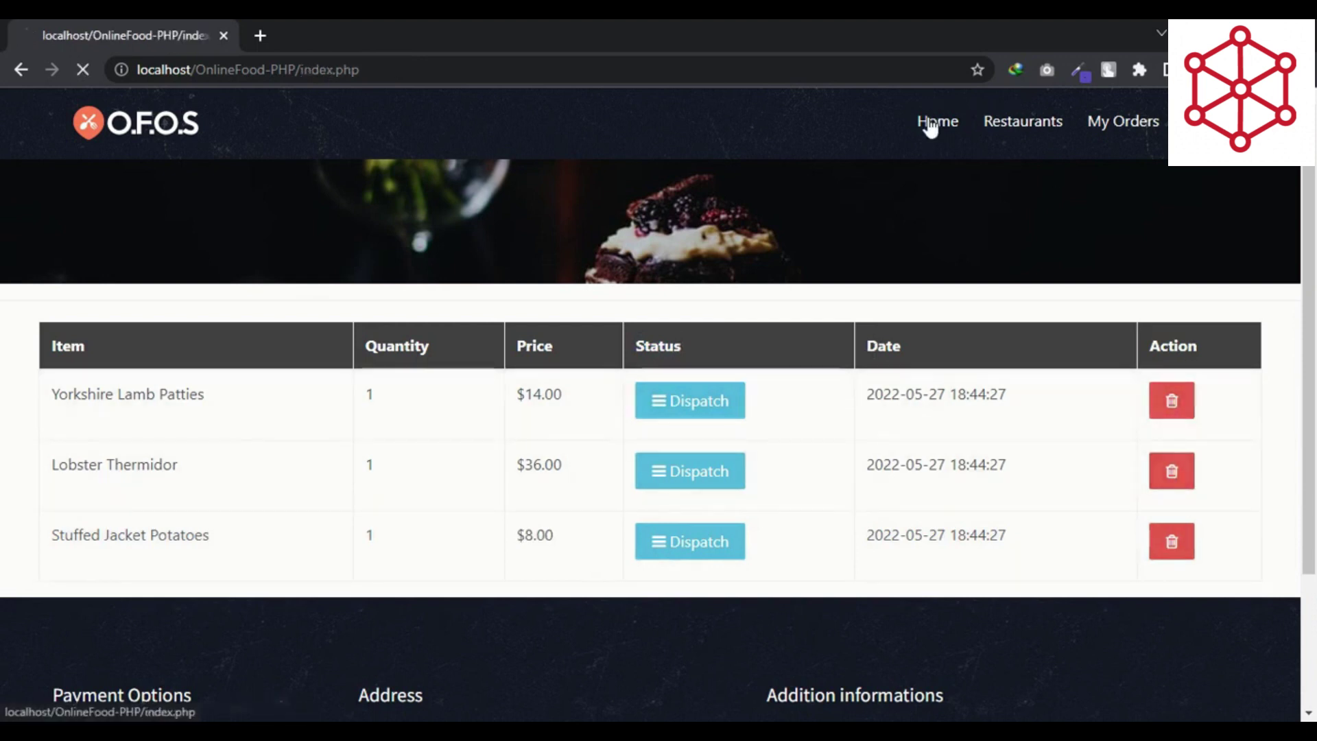
scroll(983, 363, "down", 10)
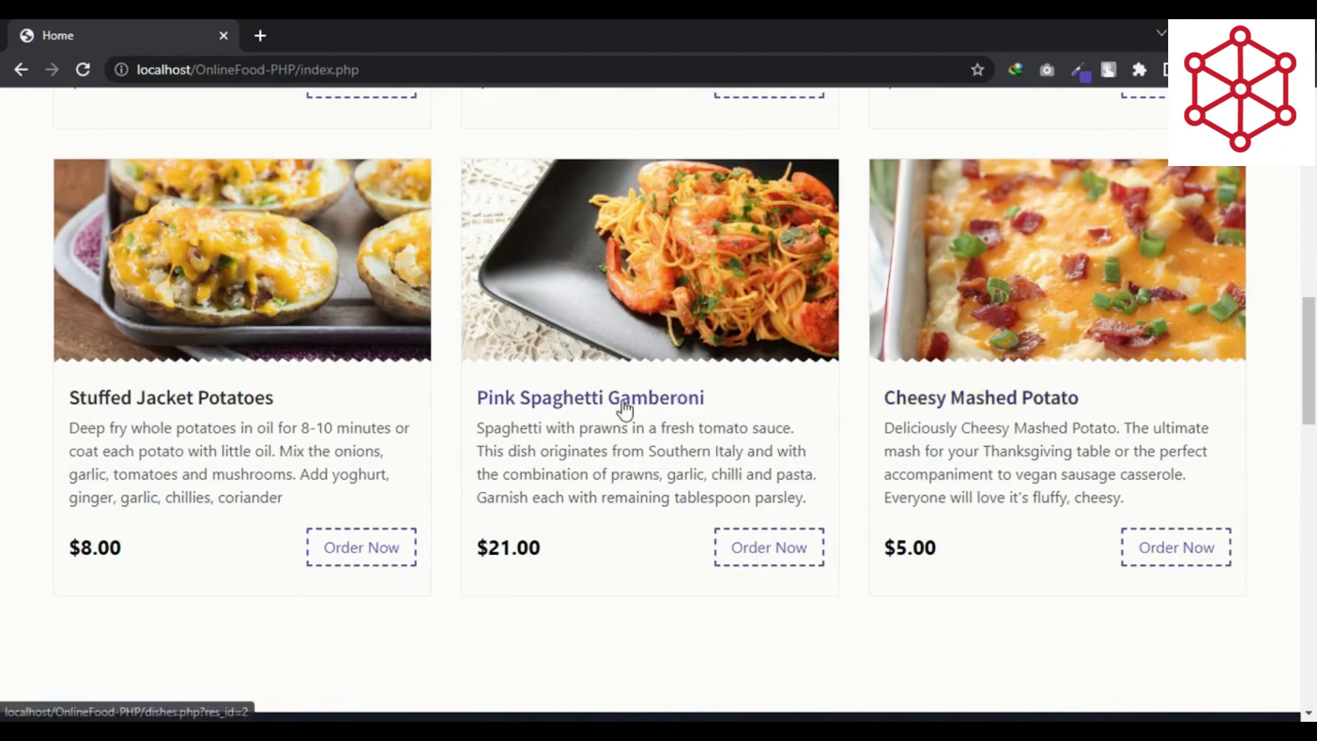
left_click(749, 540)
scroll(749, 405, "down", 8)
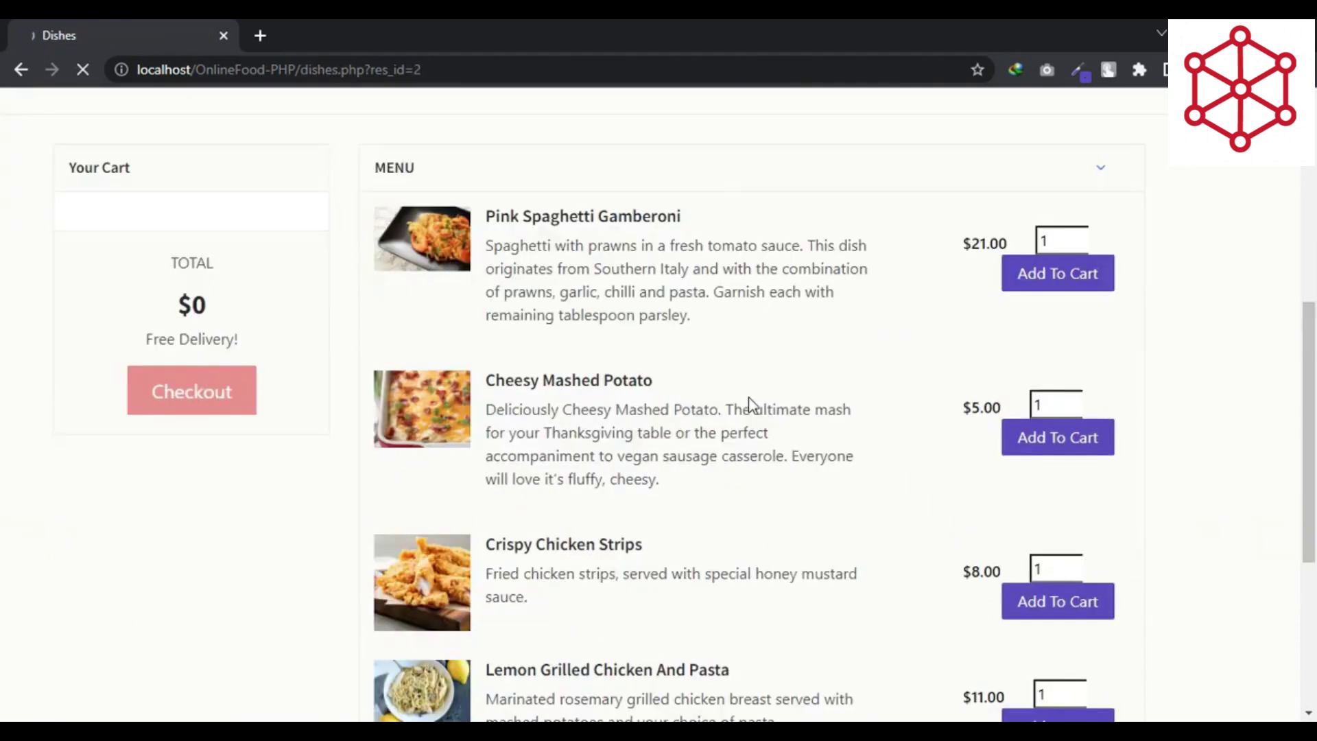
left_click(1074, 509)
scroll(319, 345, "down", 5)
Check out the cart and place the order with Cash on Delivery
left_click(201, 572)
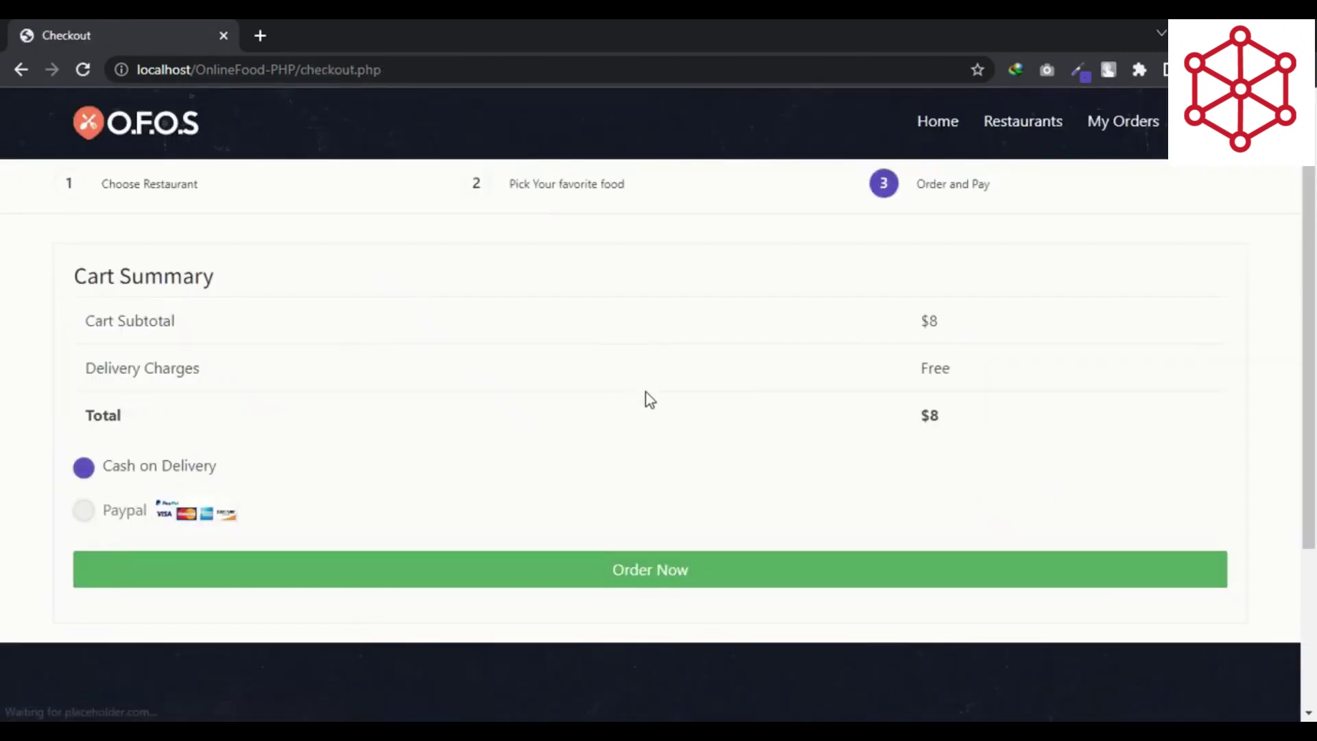
left_click(700, 566)
left_click(752, 180)
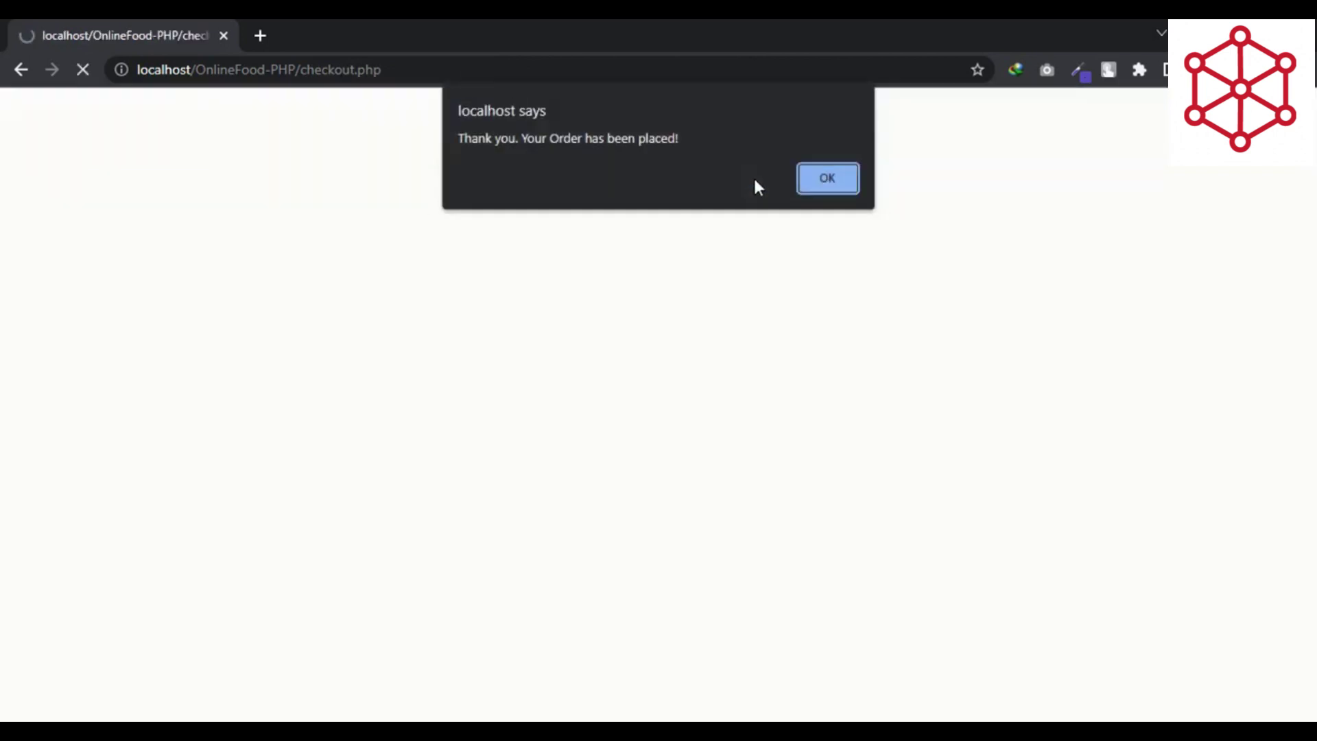
left_click(824, 179)
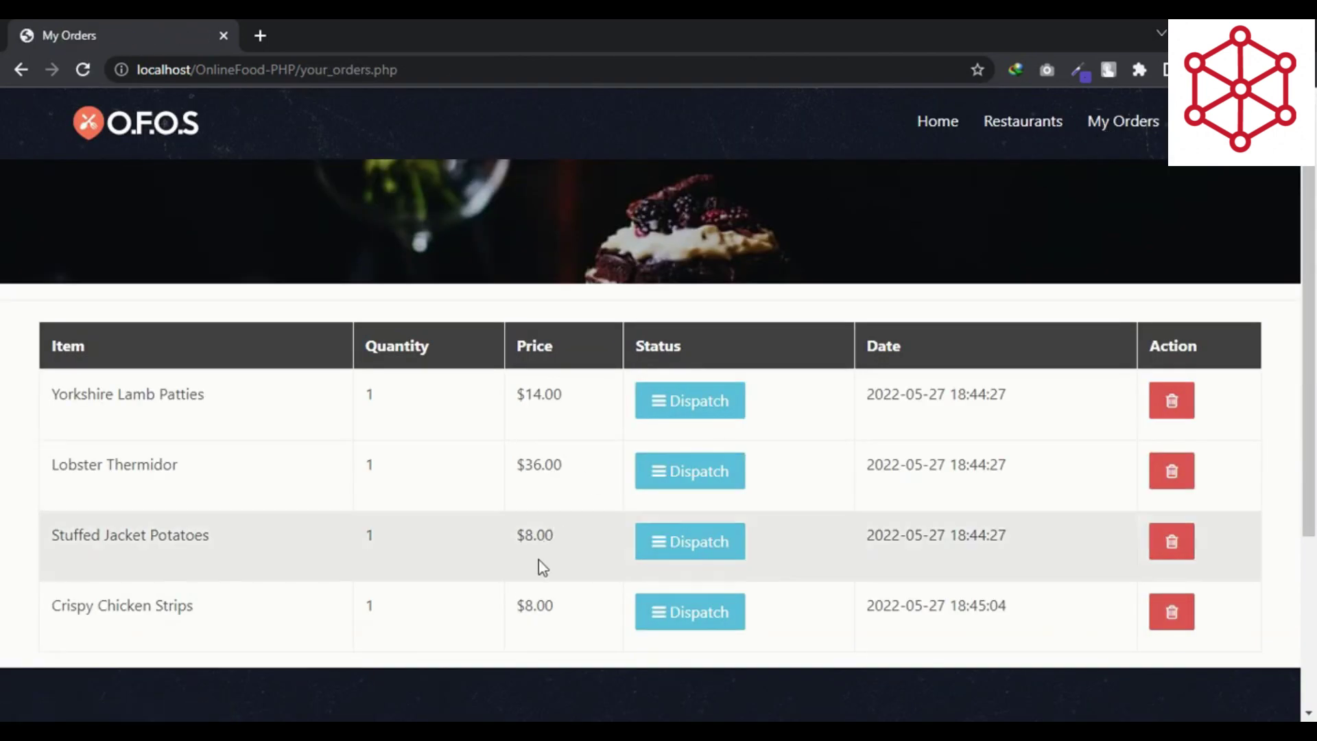
Cancel the Crispy Chicken Strips order and confirm the cancellation
left_click(1168, 614)
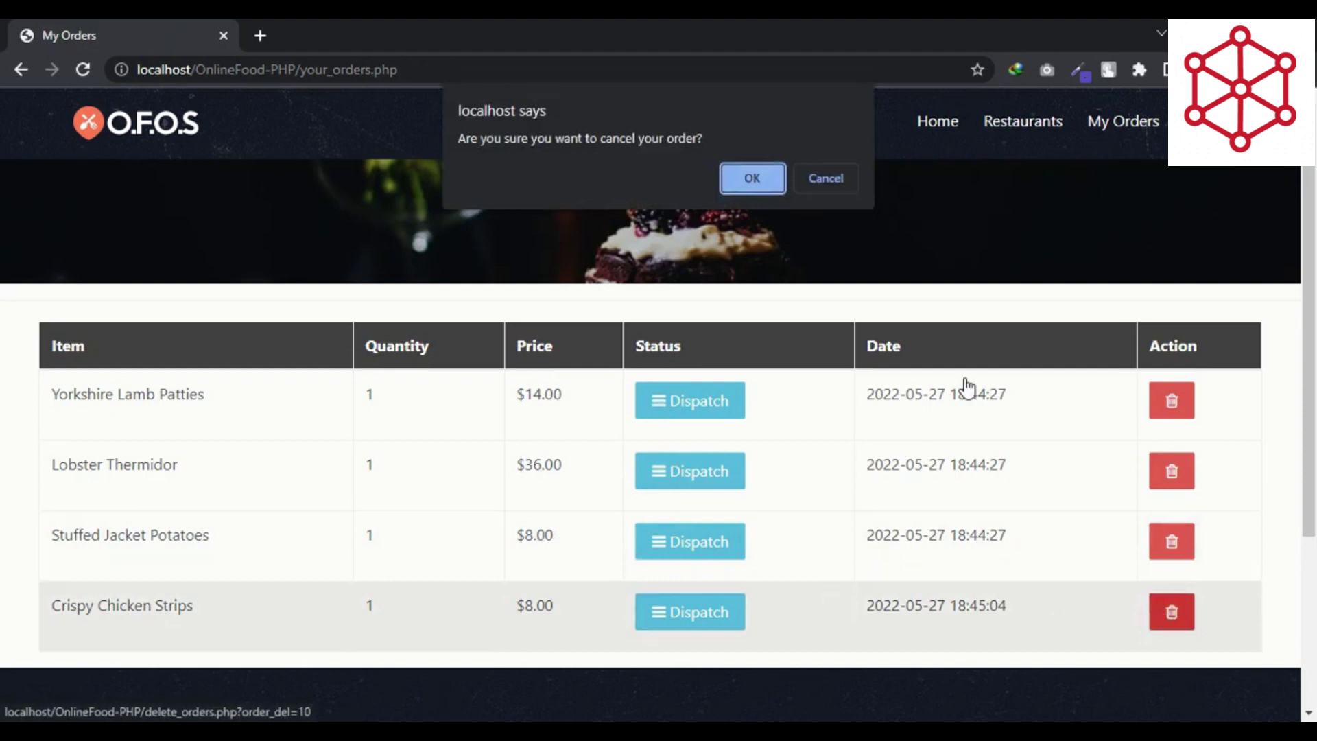
left_click(749, 180)
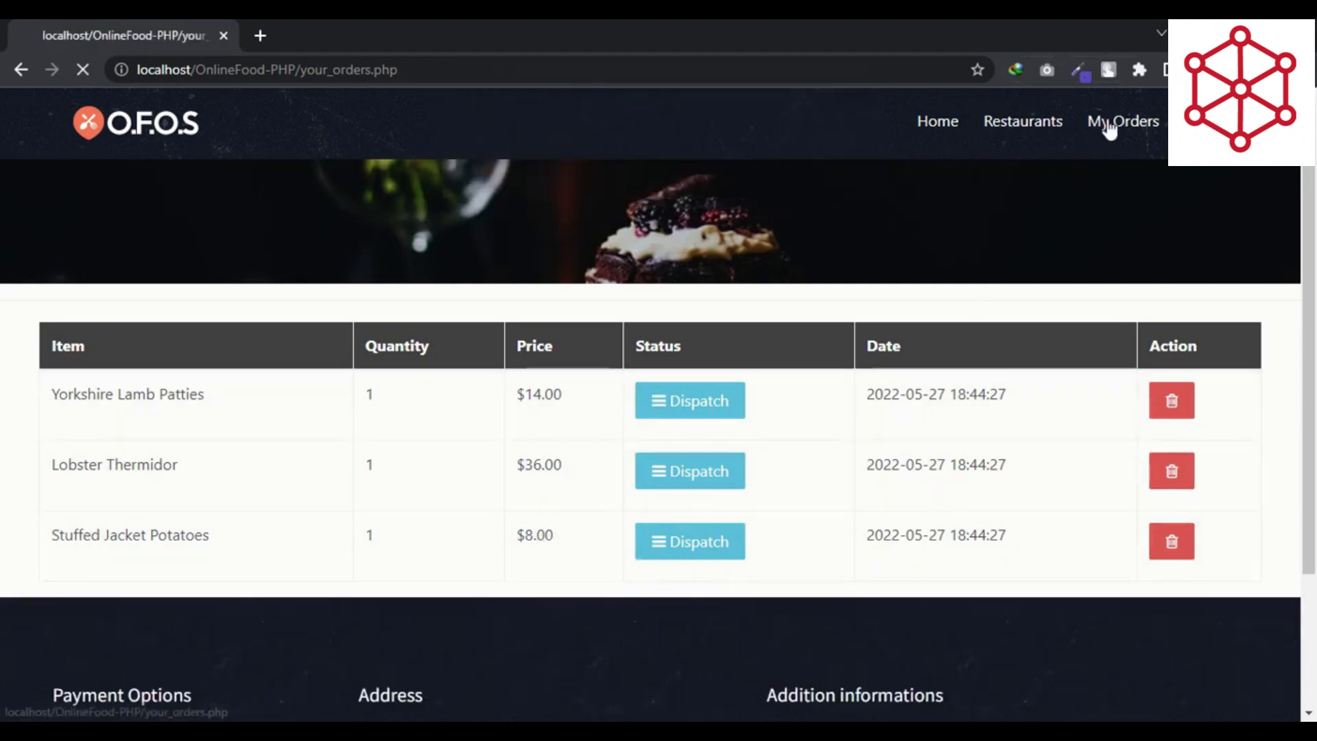
View Eataly's menu from the restaurant list, then return to the list
left_click(1018, 124)
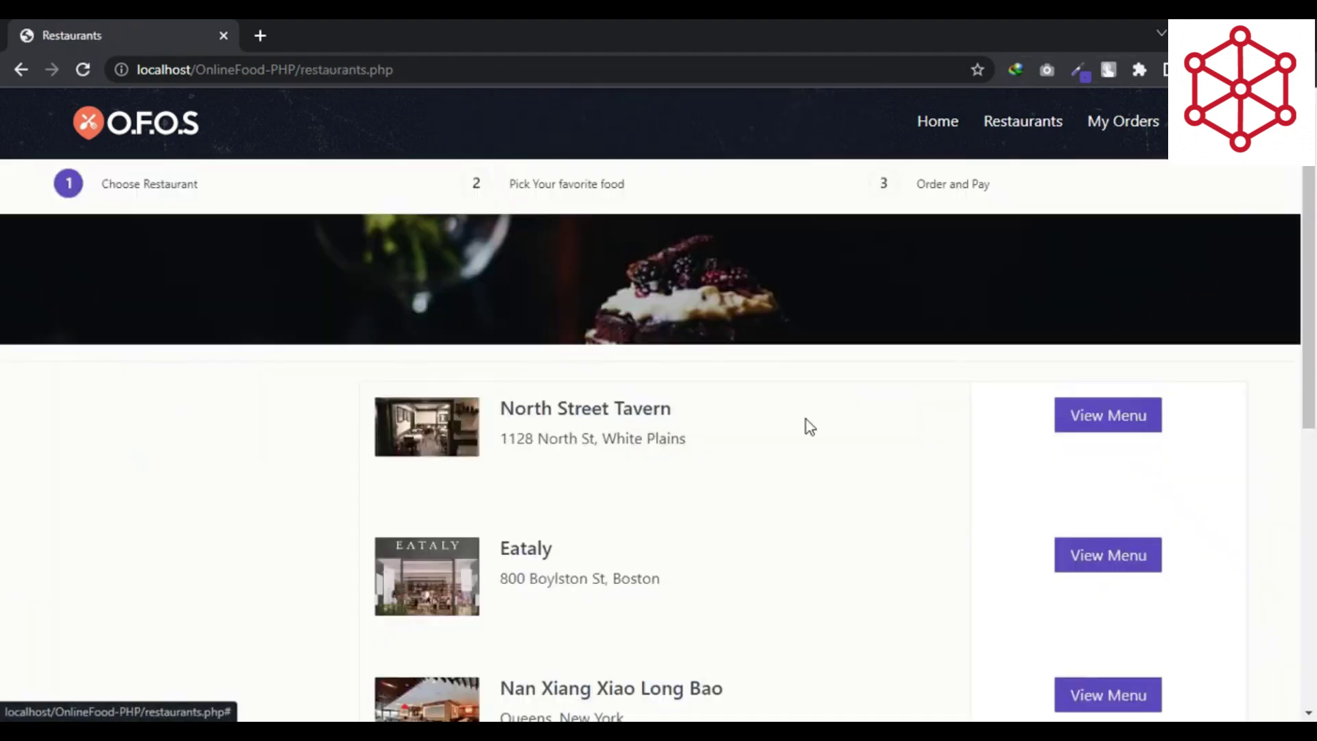
scroll(795, 429, "down", 3)
left_click(1115, 364)
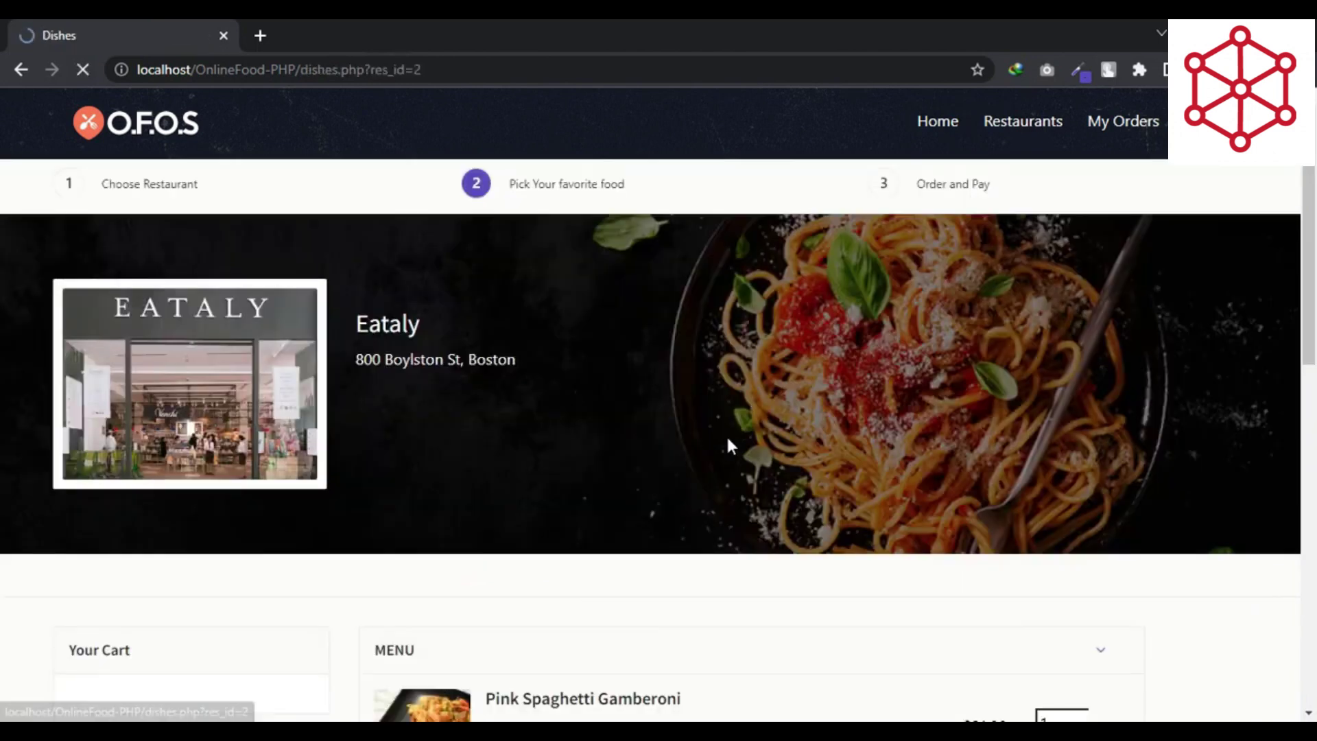
scroll(726, 433, "down", 10)
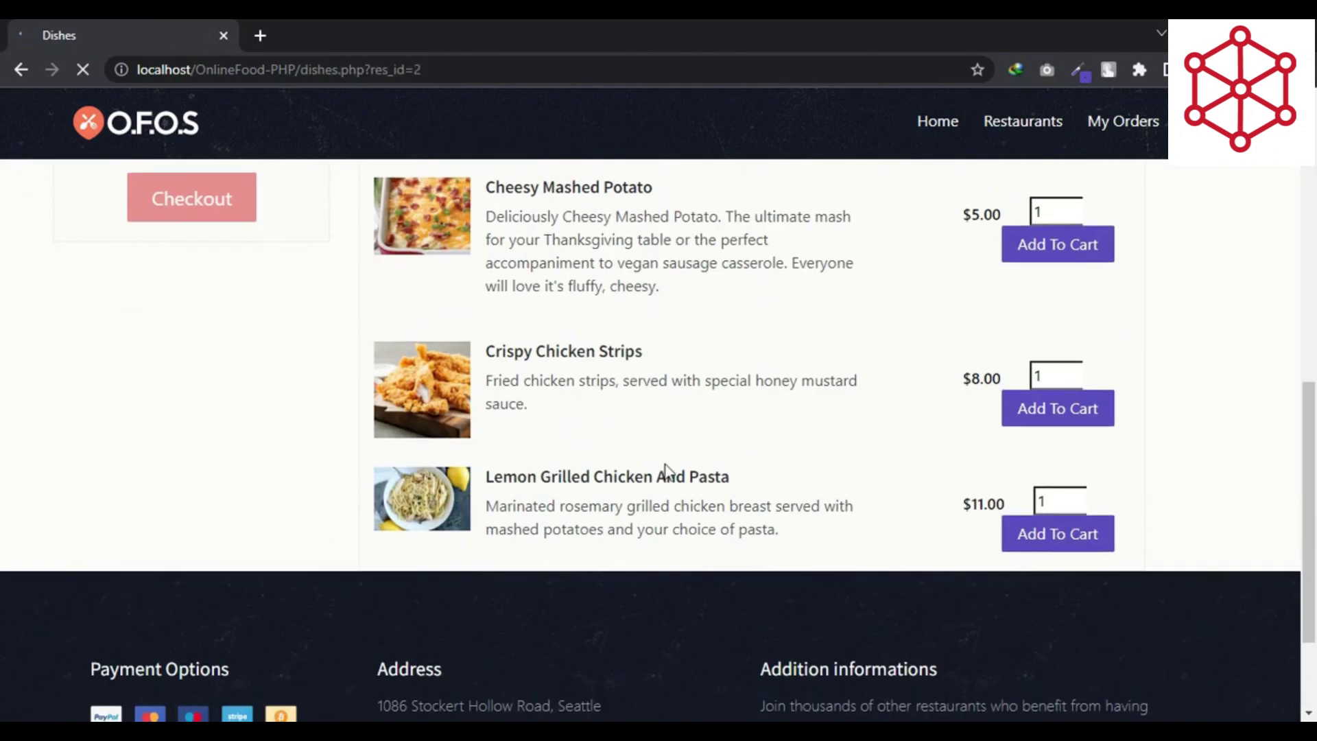
scroll(664, 470, "up", 10)
key("alt+Left")
View the menu of Highlands Bar & Grill, then return to the restaurant list
scroll(665, 465, "down", 3)
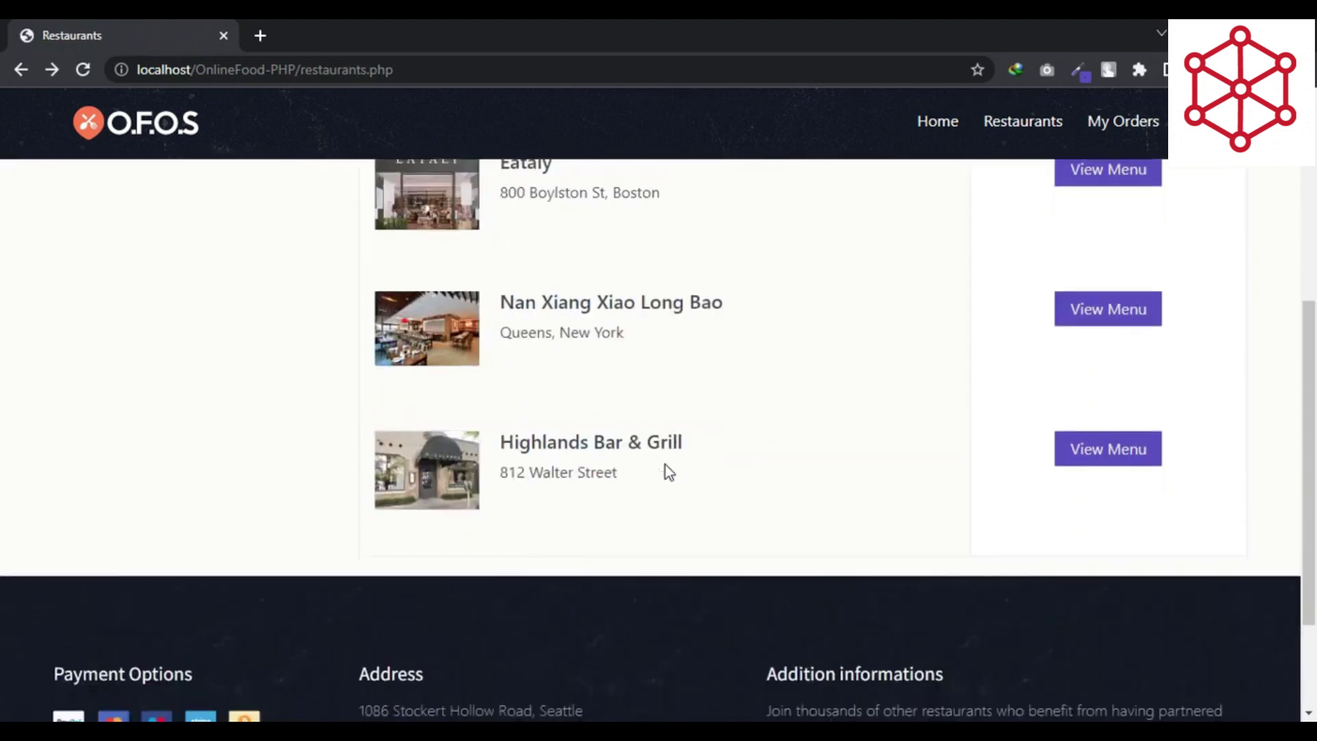
left_click(1091, 453)
scroll(723, 421, "down", 7)
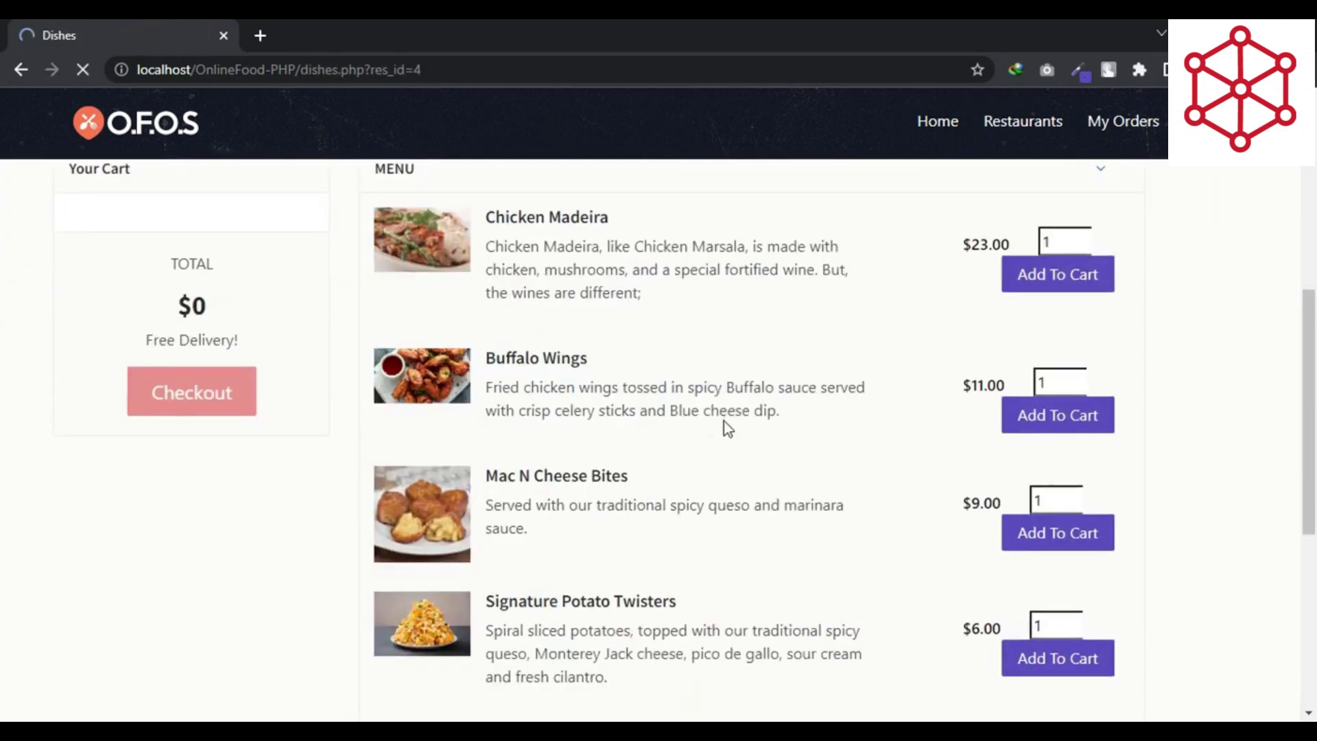
scroll(659, 453, "down", 3)
scroll(664, 492, "up", 10)
key("alt+Left")
View the menu of Nan Xiang Xiao Long Bao, then return to the restaurant list
scroll(664, 492, "up", 3)
left_click(1118, 512)
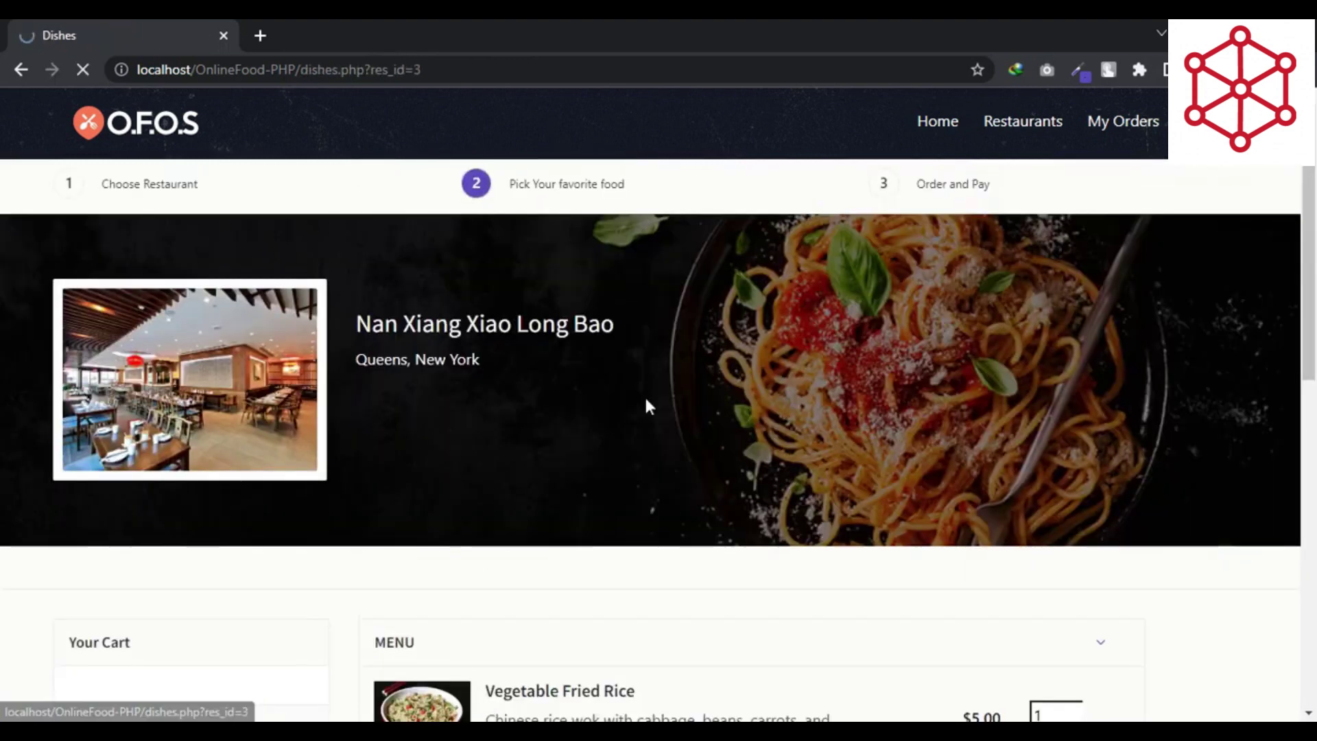
scroll(645, 398, "down", 6)
scroll(634, 422, "down", 4)
scroll(626, 441, "up", 5)
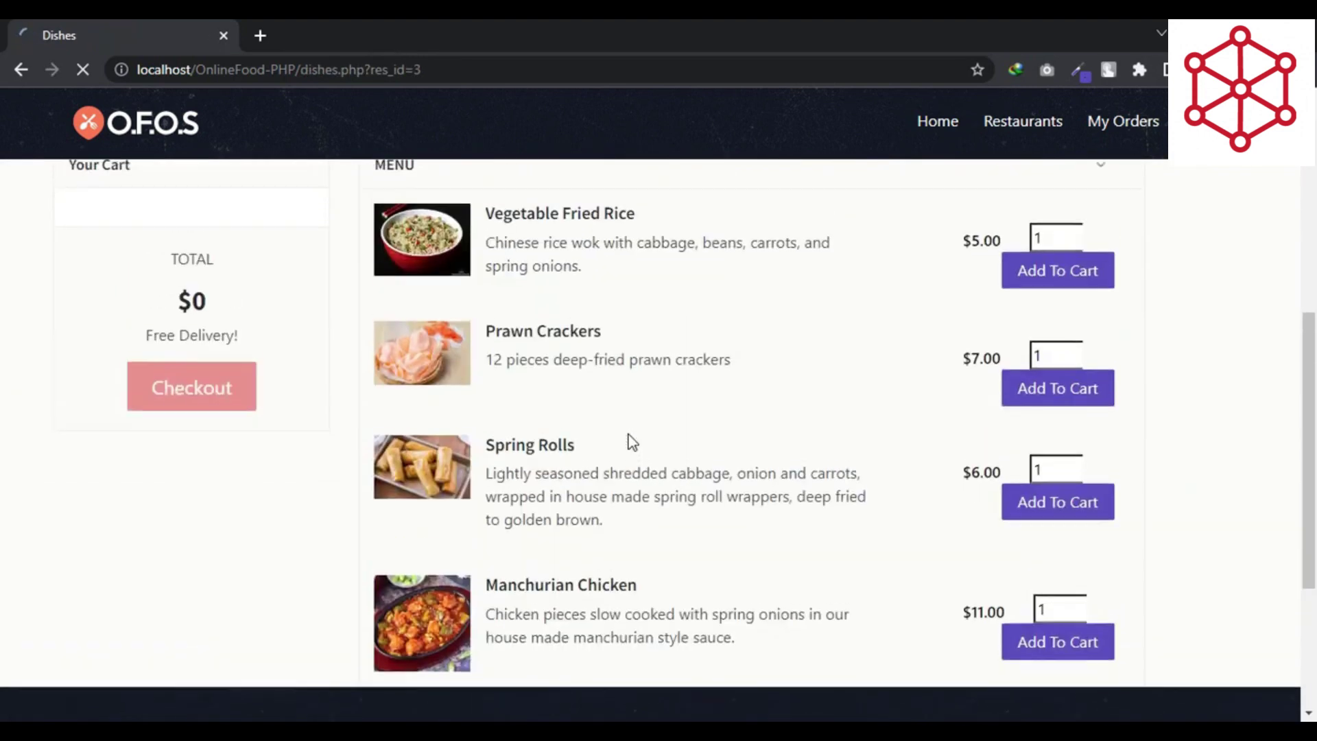
scroll(627, 441, "up", 3)
key("alt+Left")
scroll(611, 432, "up", 3)
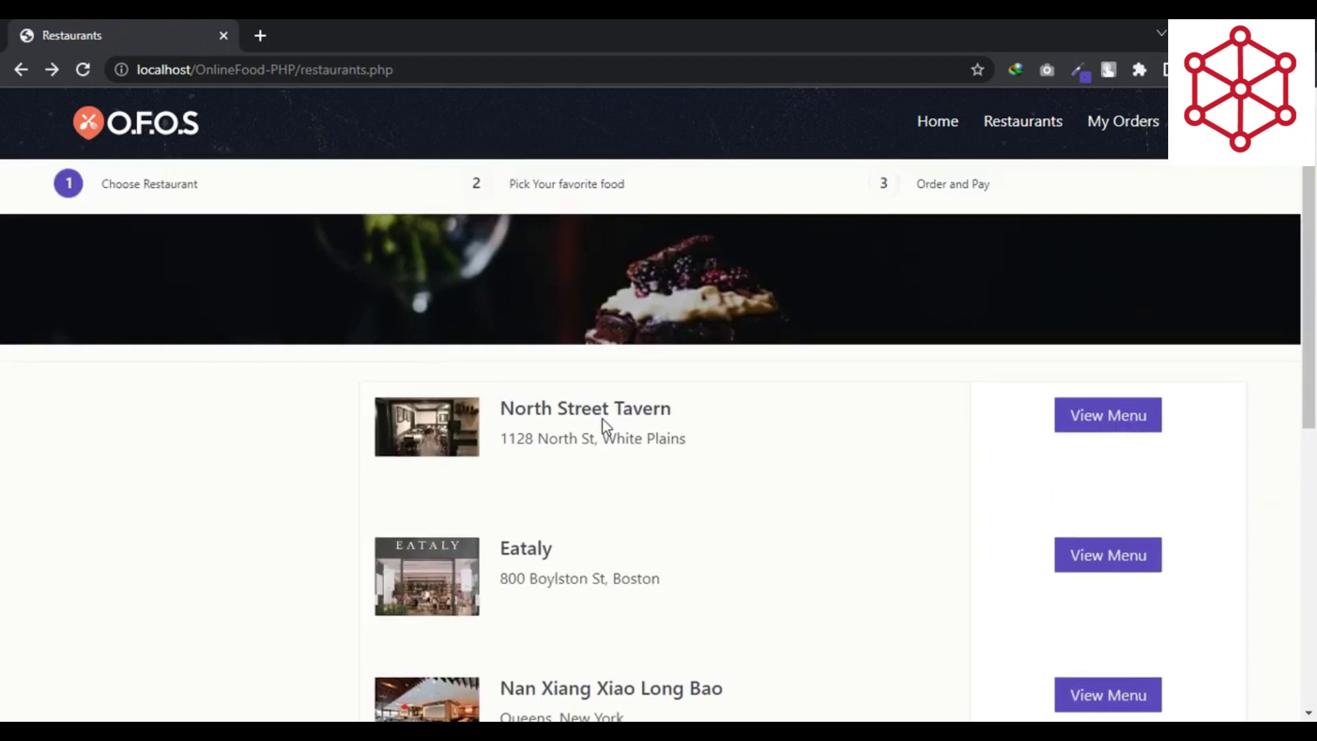
Check the My Orders page once more and log out of the customer account
left_click(1124, 125)
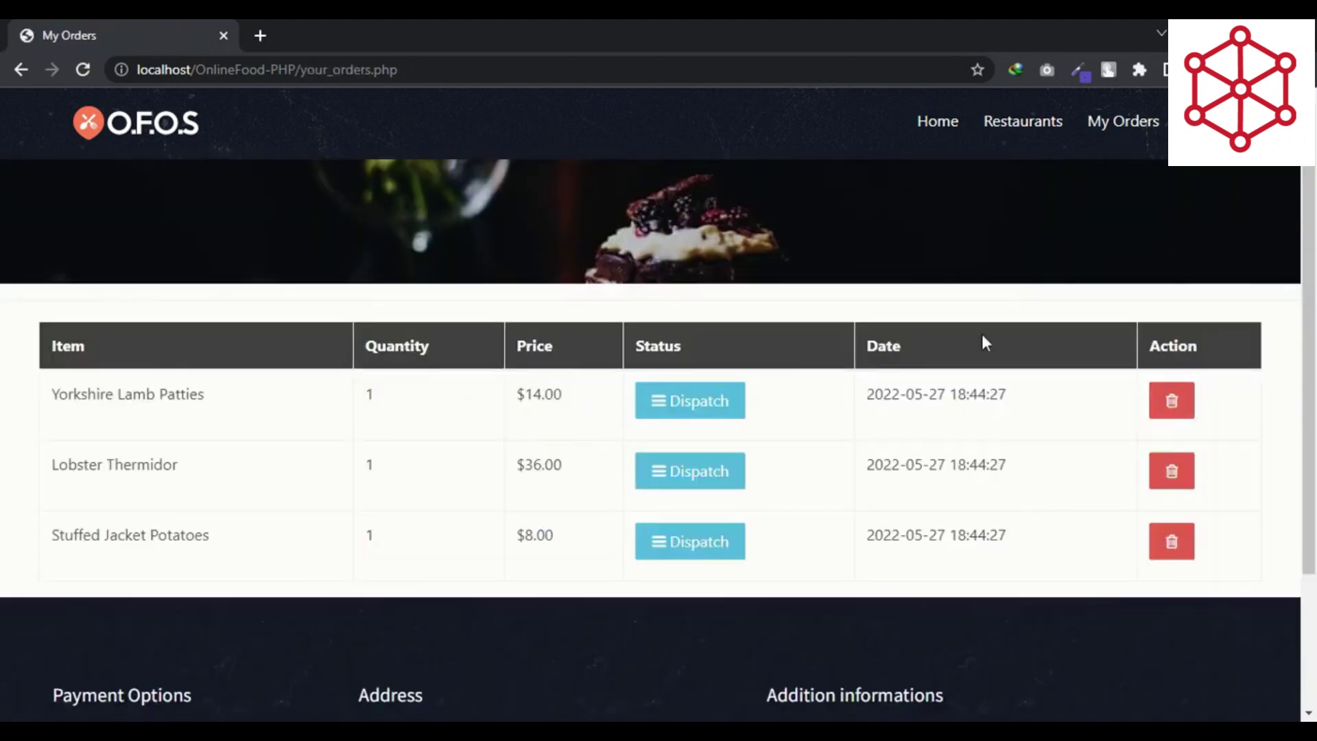
left_click(1197, 122)
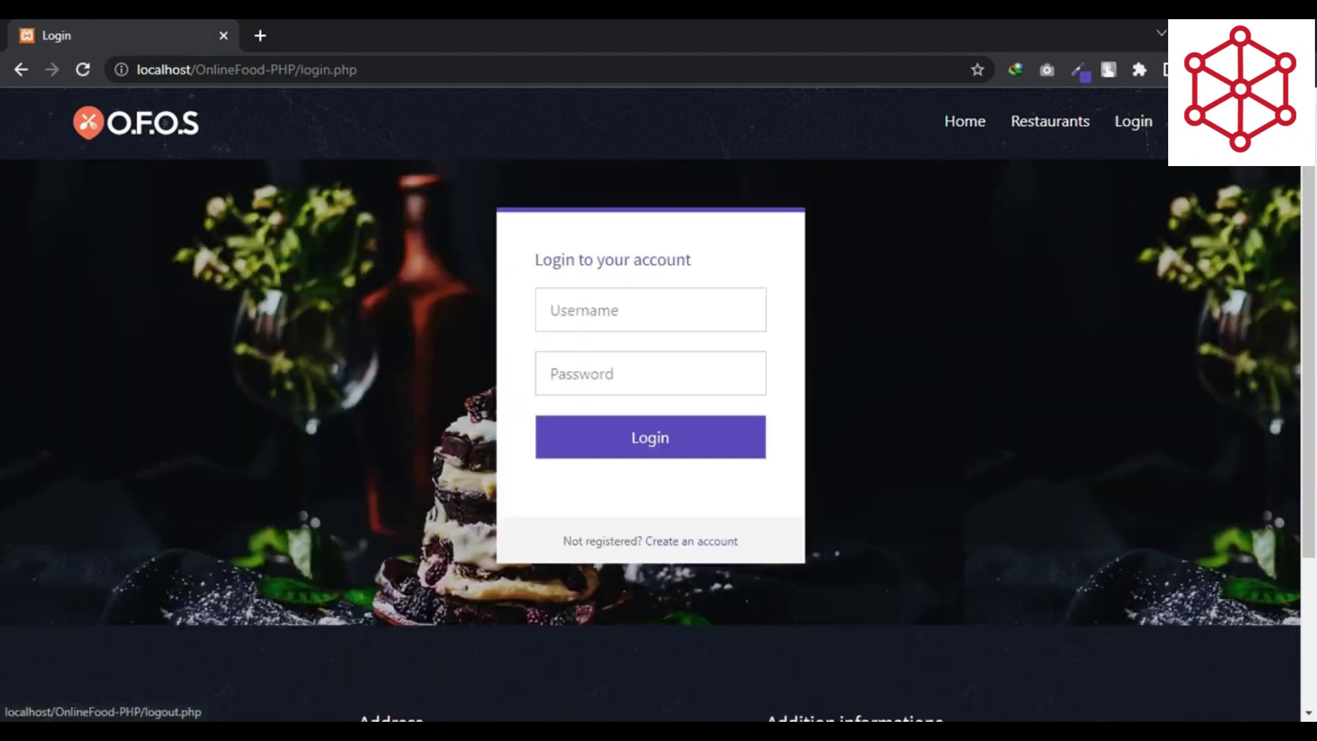
Return to the home page and open the admin login page at localhost/OnlineFood-PHP/admin
left_click(965, 122)
left_click(473, 71)
left_click(474, 70)
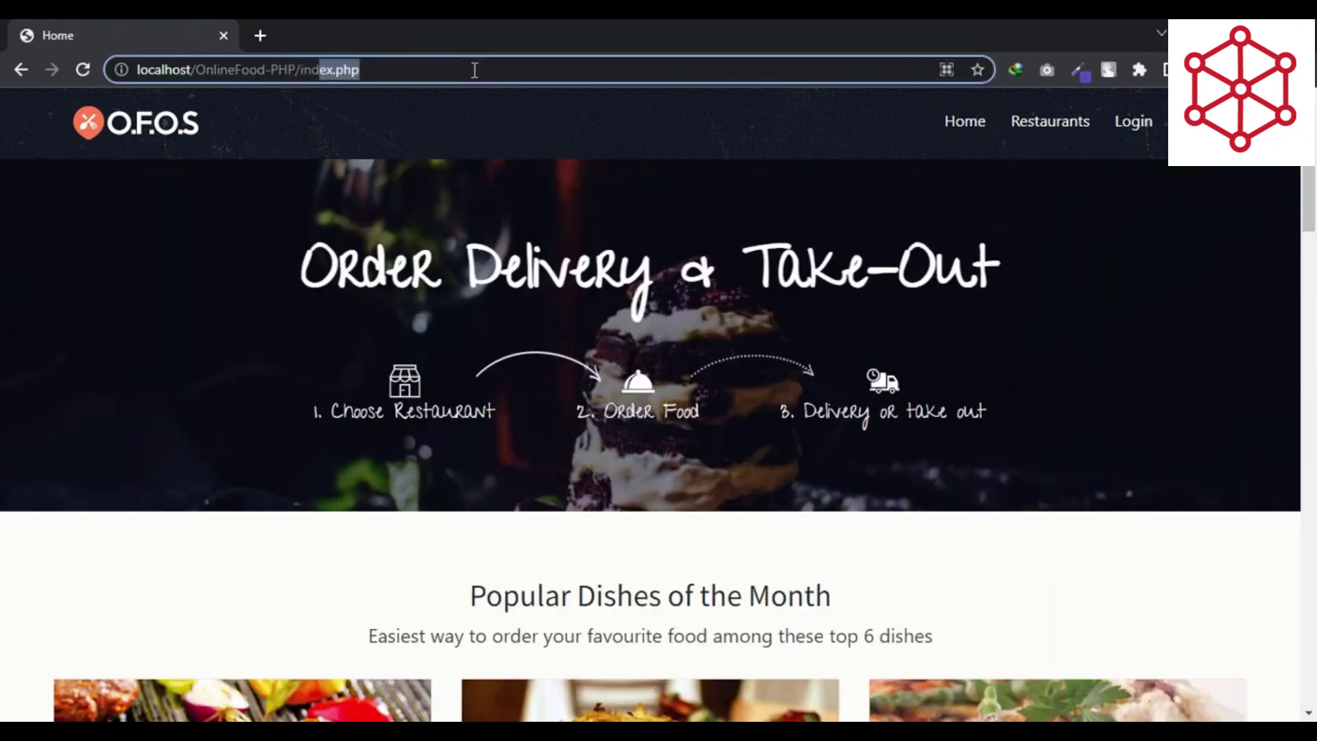
type("adm")
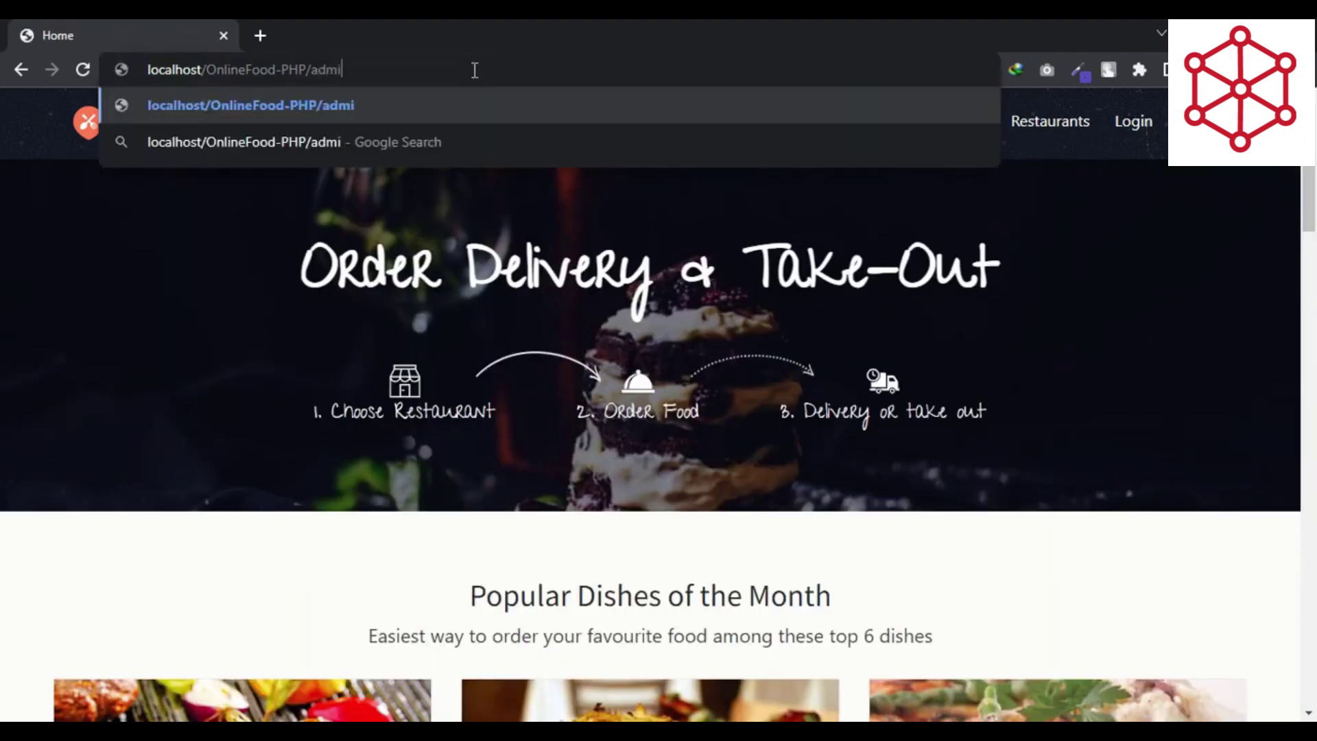
type("in")
key("Return")
Log in to the Admin Panel with the username admin and the account password
triple_click(583, 144)
left_click(854, 273)
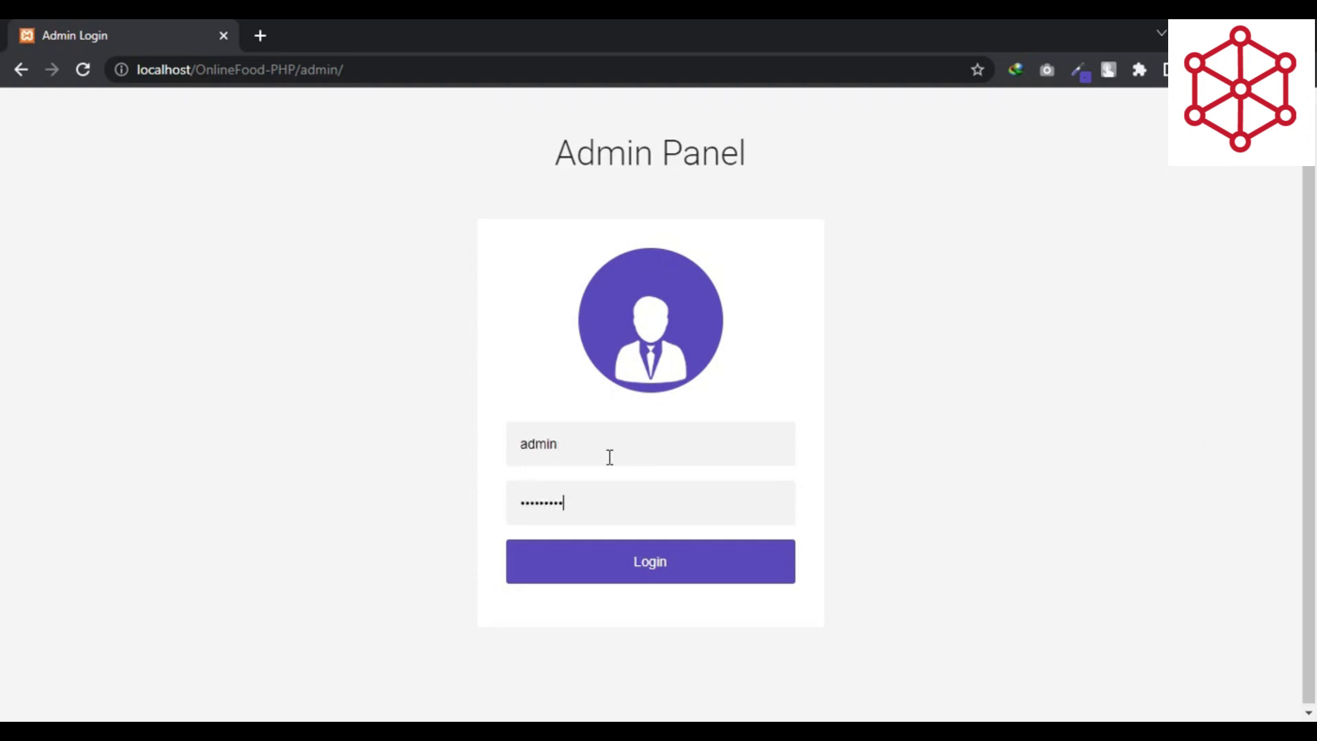
left_click(655, 562)
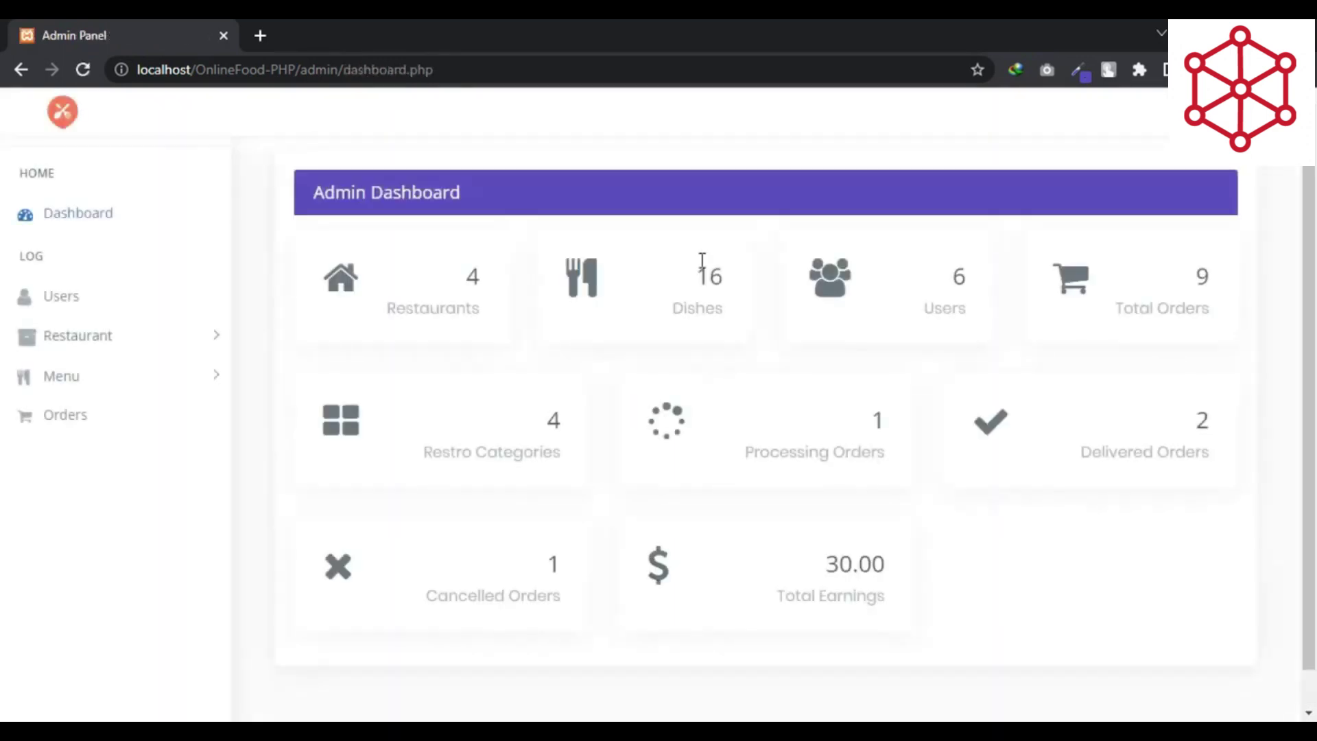
Examine the Admin Dashboard figures for restaurants, dishes, users, orders, categories and total earnings
double_click(432, 312)
double_click(697, 310)
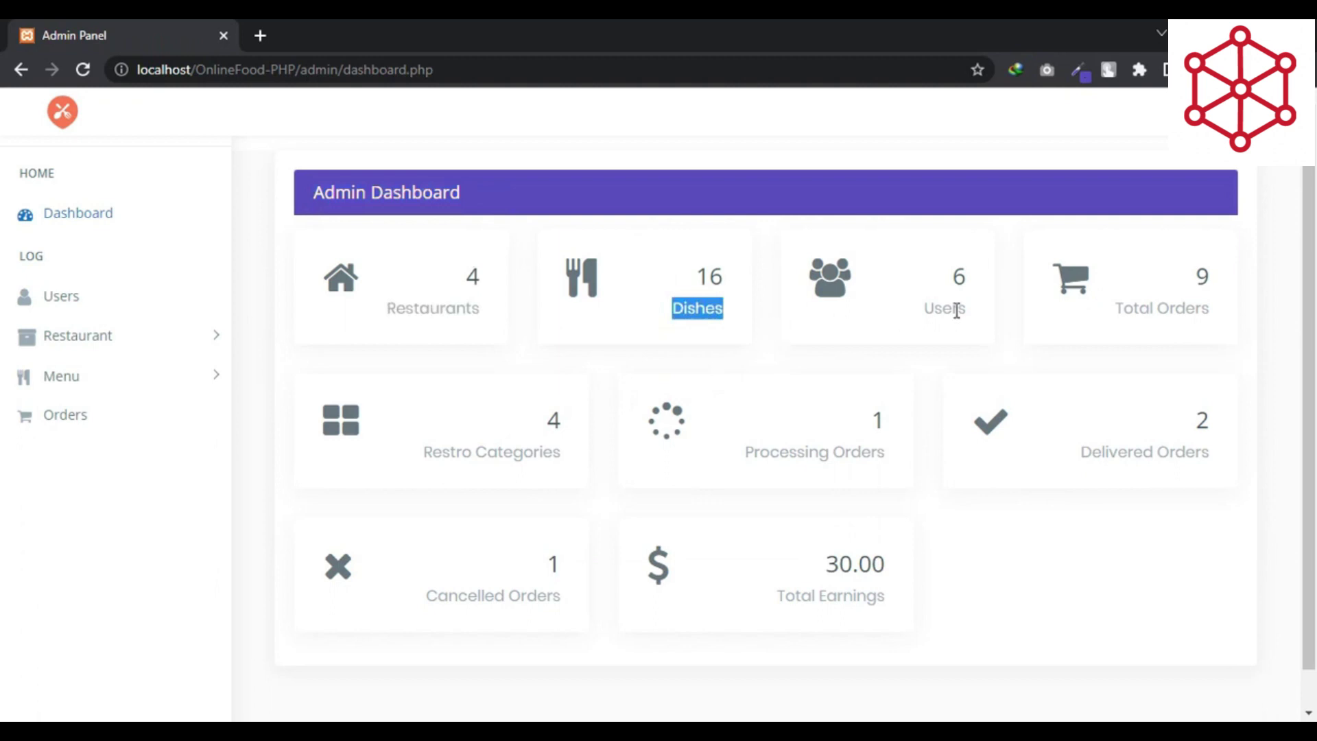
triple_click(1136, 318)
triple_click(468, 452)
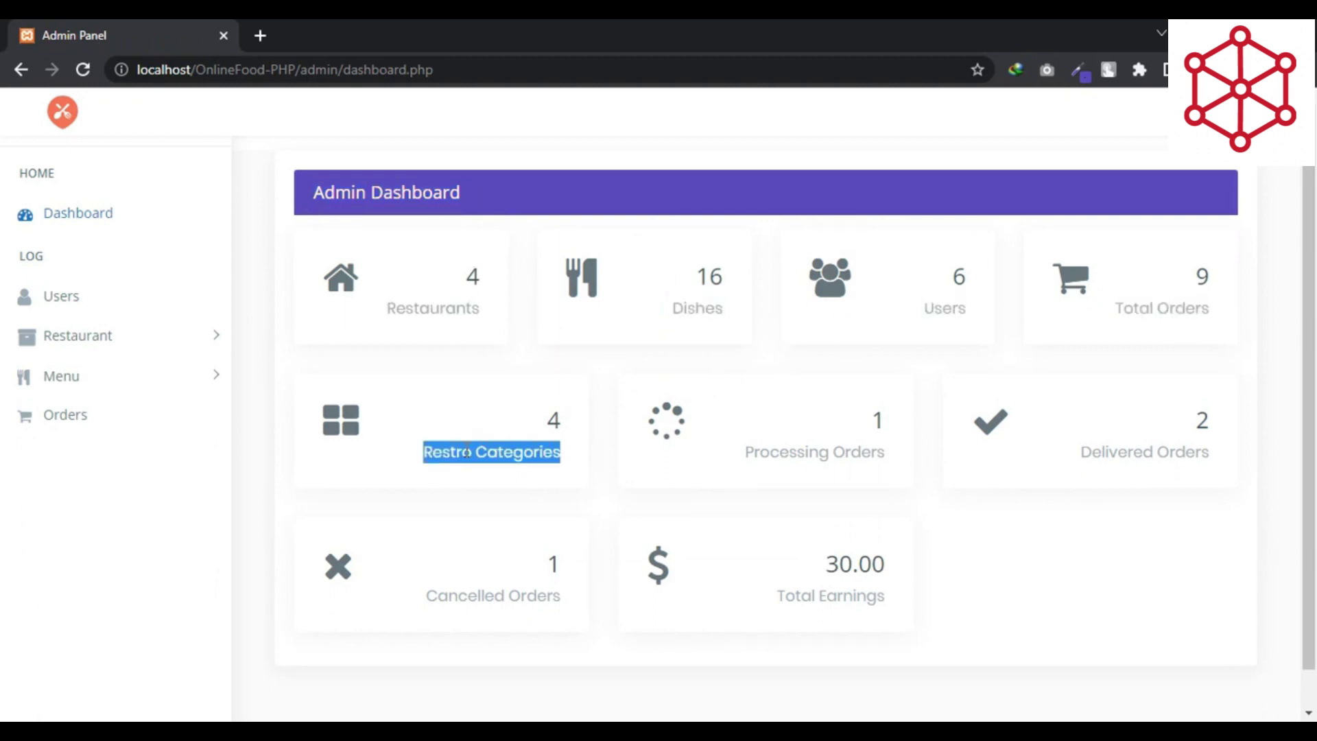
triple_click(780, 455)
triple_click(1188, 451)
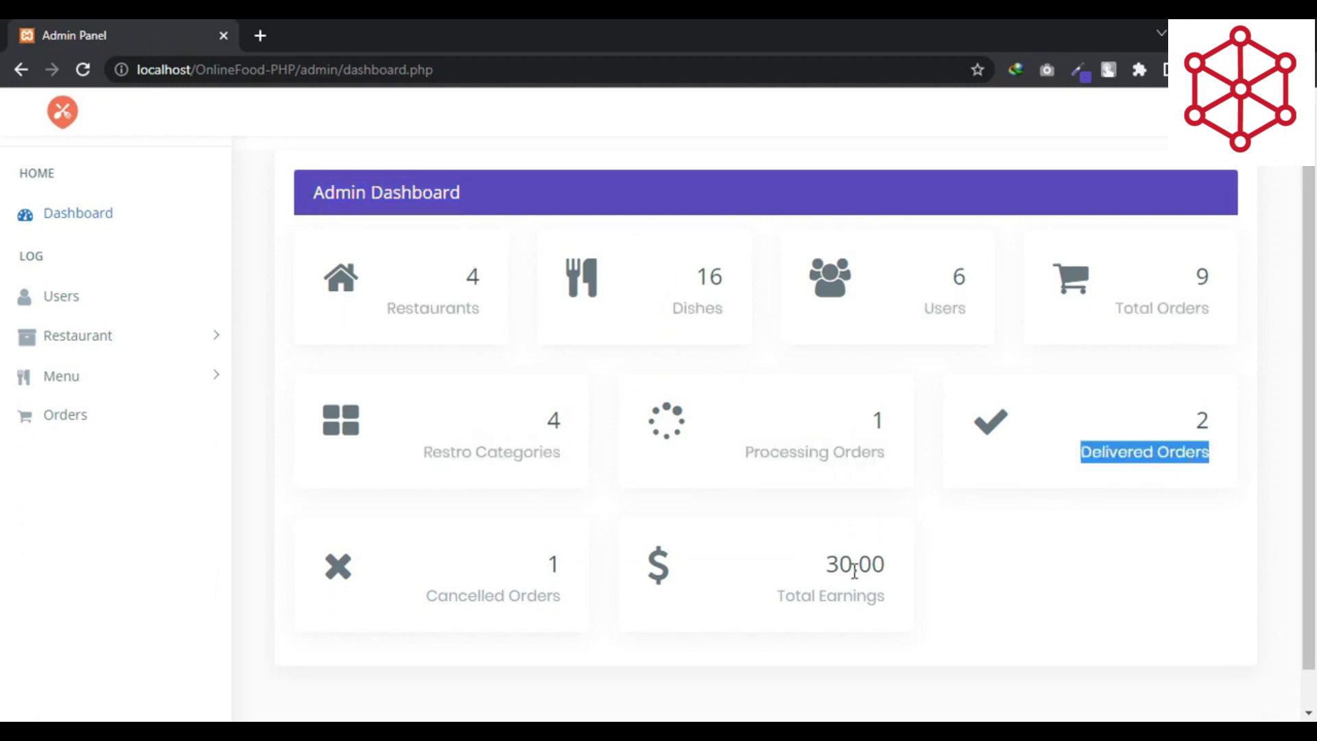
left_click_drag(885, 594, 780, 590)
triple_click(532, 595)
left_click(834, 568)
double_click(843, 568)
left_click(276, 292)
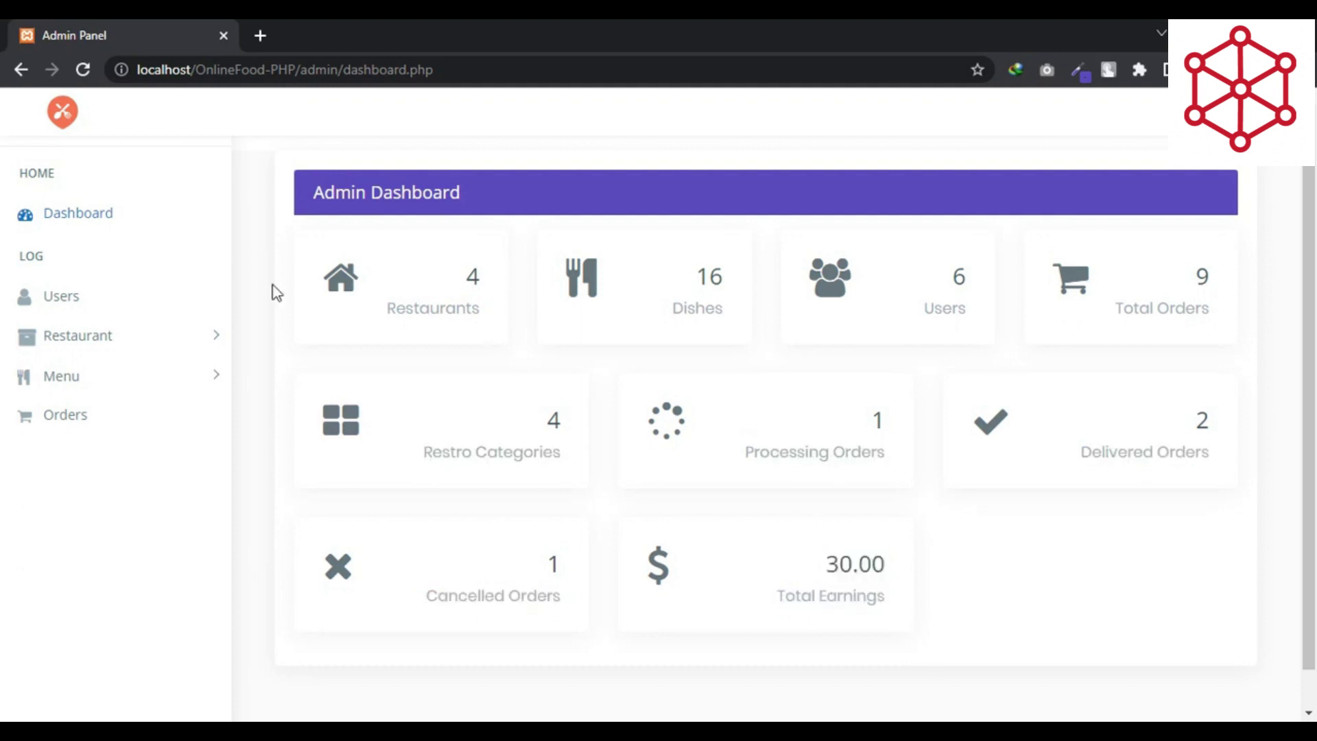
Open the Users page and review the registered users' names, contact details, addresses and registration dates
left_click(70, 298)
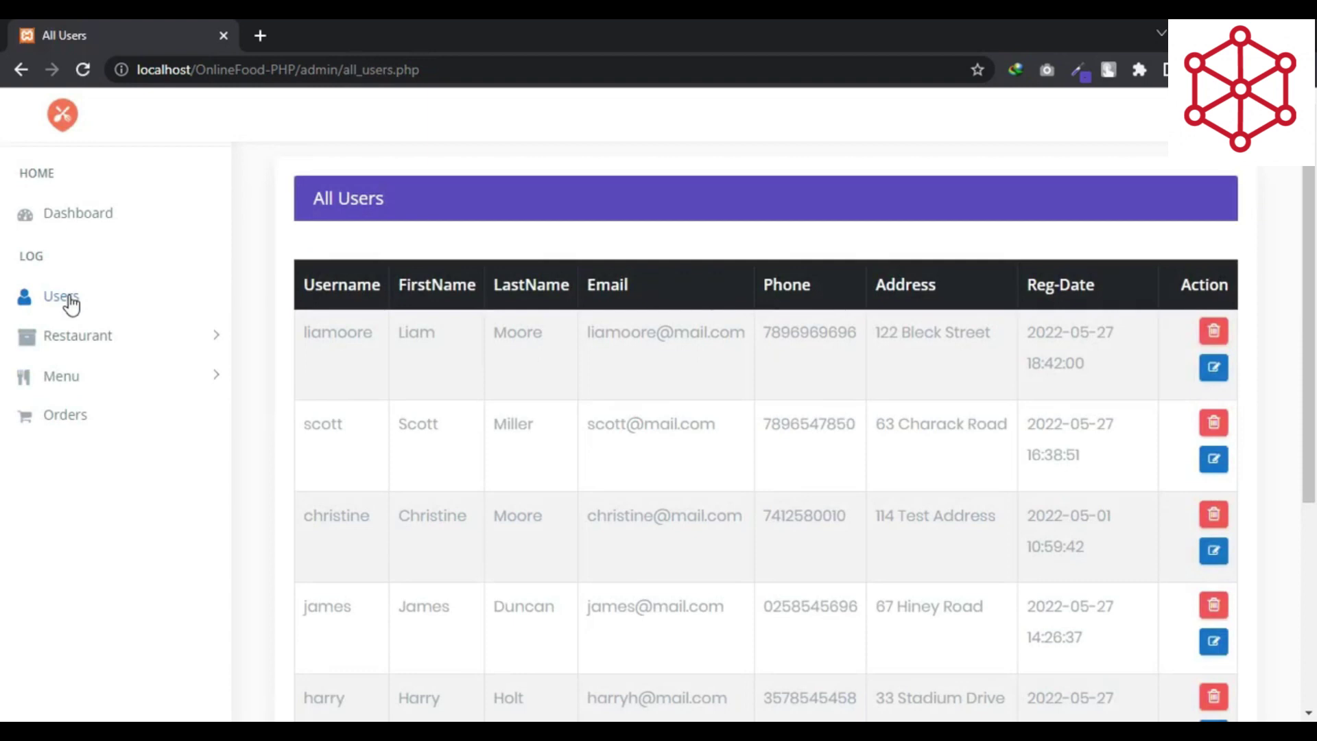
double_click(341, 334)
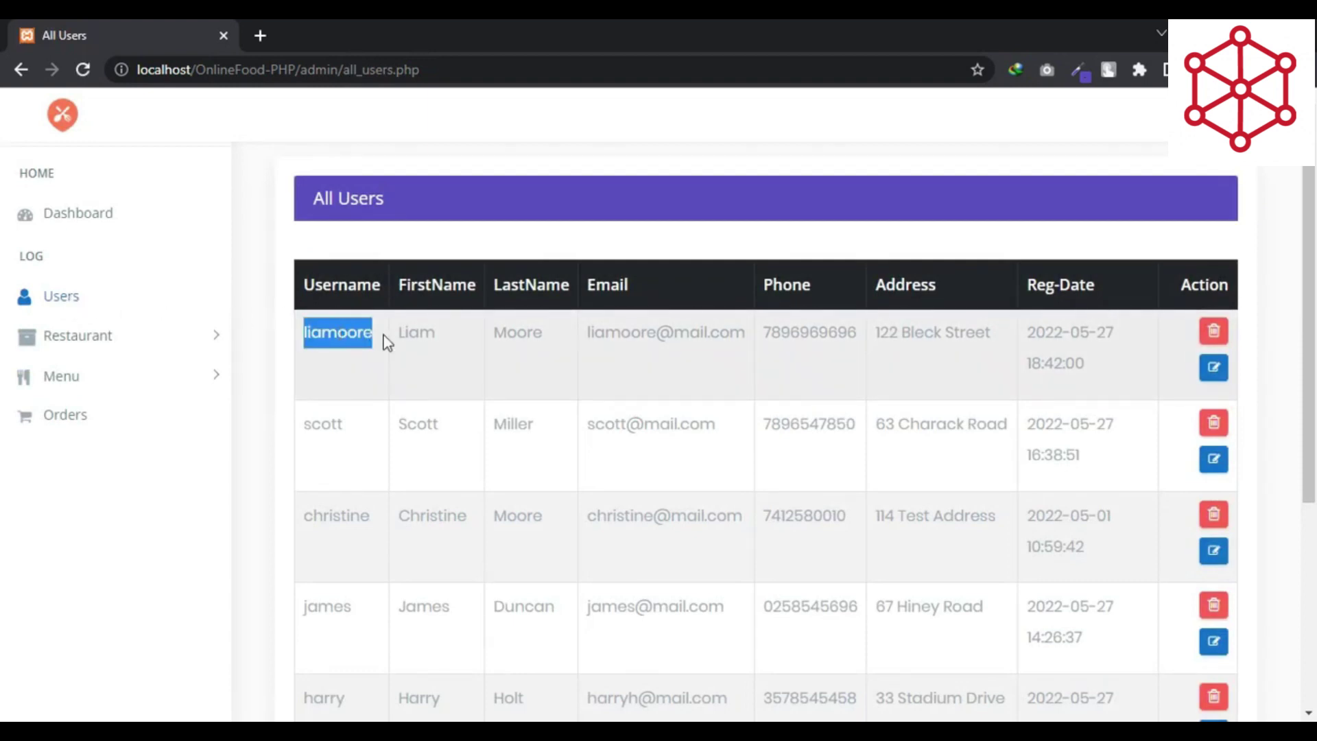
left_click(822, 371)
scroll(418, 446, "down", 2)
scroll(373, 600, "down", 1)
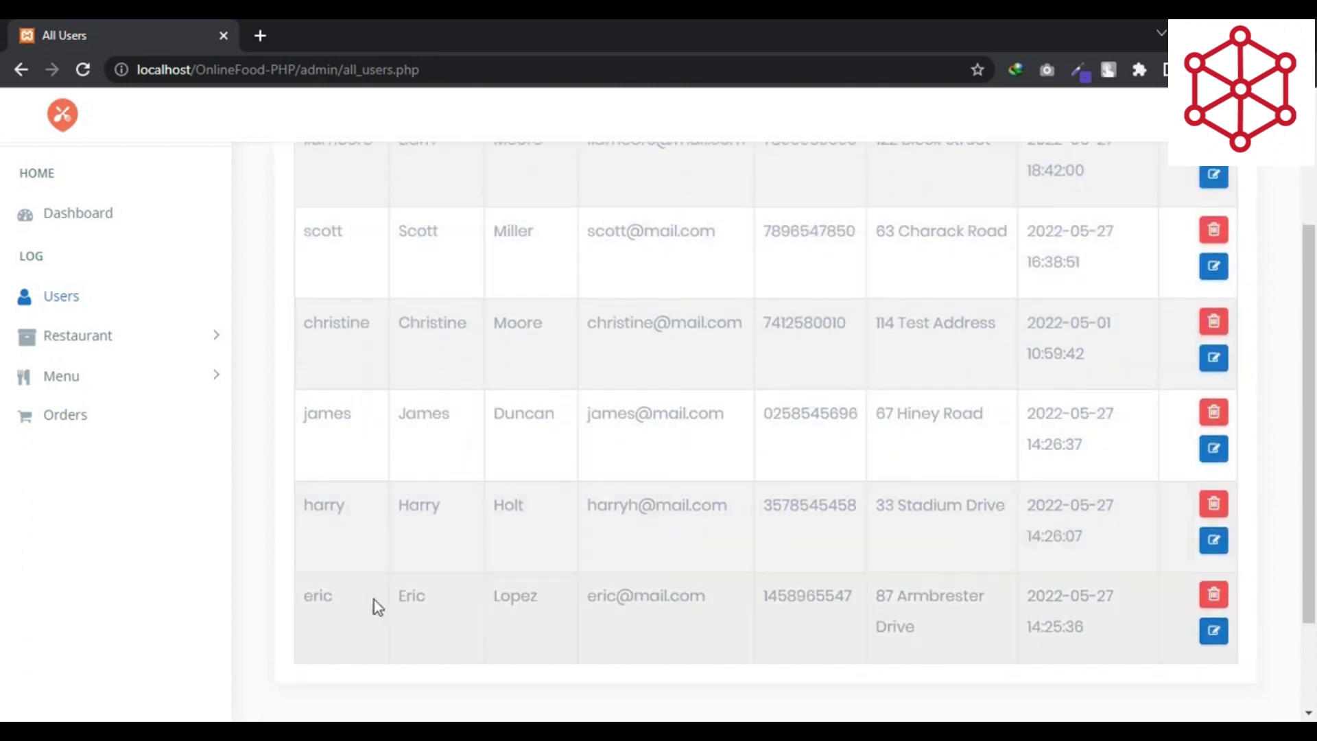
scroll(586, 561, "up", 3)
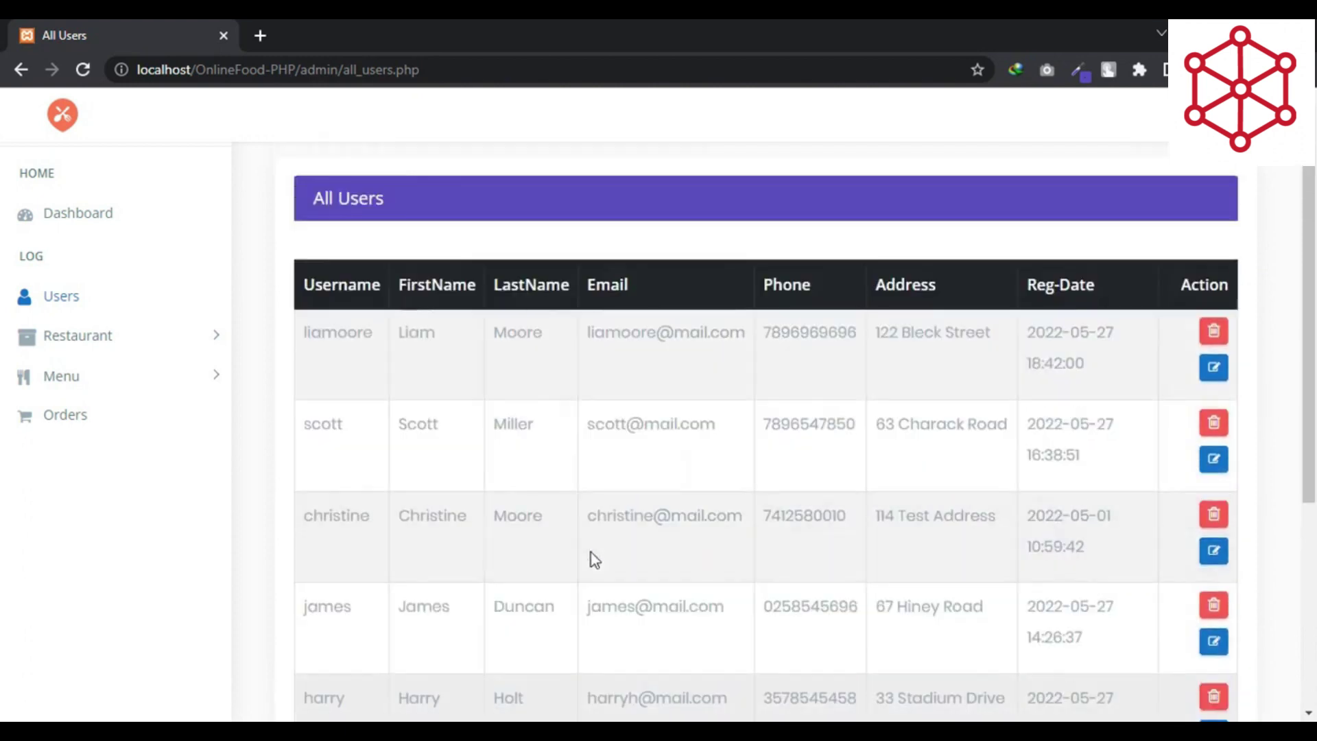
Open the All Restaurant list and review the category and contact details of each listed restaurant
left_click(124, 343)
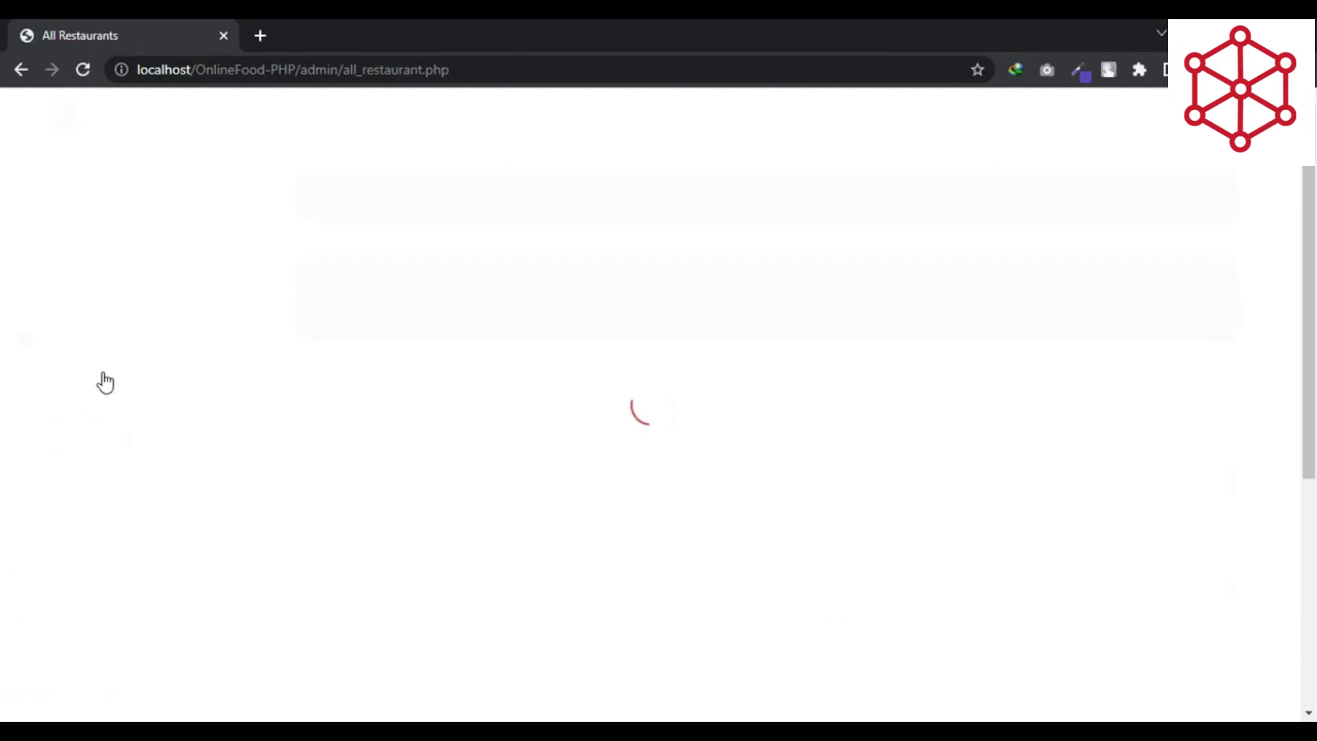
double_click(347, 364)
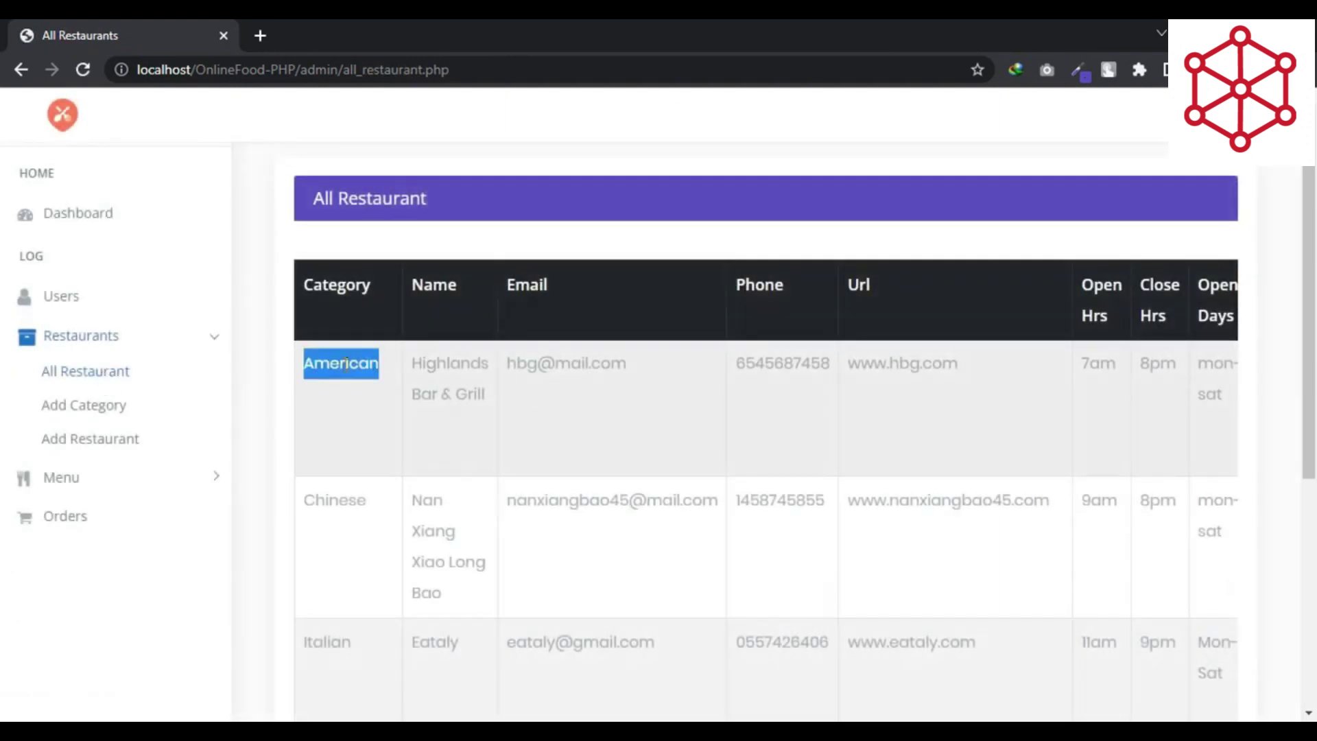
double_click(329, 500)
scroll(336, 480, "down", 3)
double_click(328, 450)
double_click(348, 590)
scroll(468, 508, "down", 3)
left_click(595, 438)
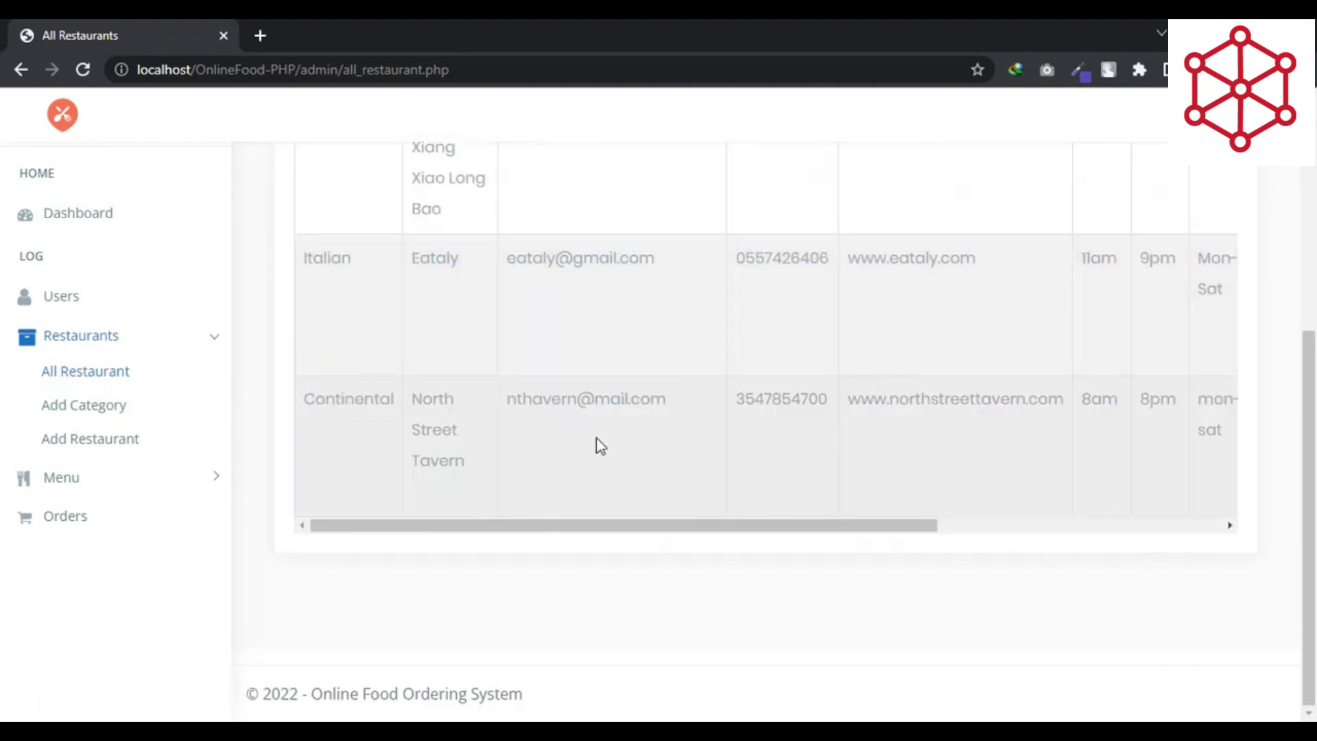
Review the restaurants' opening hours, open days, addresses, images and dates in the remaining columns of the table
left_click_drag(602, 525, 988, 534)
scroll(714, 441, "up", 6)
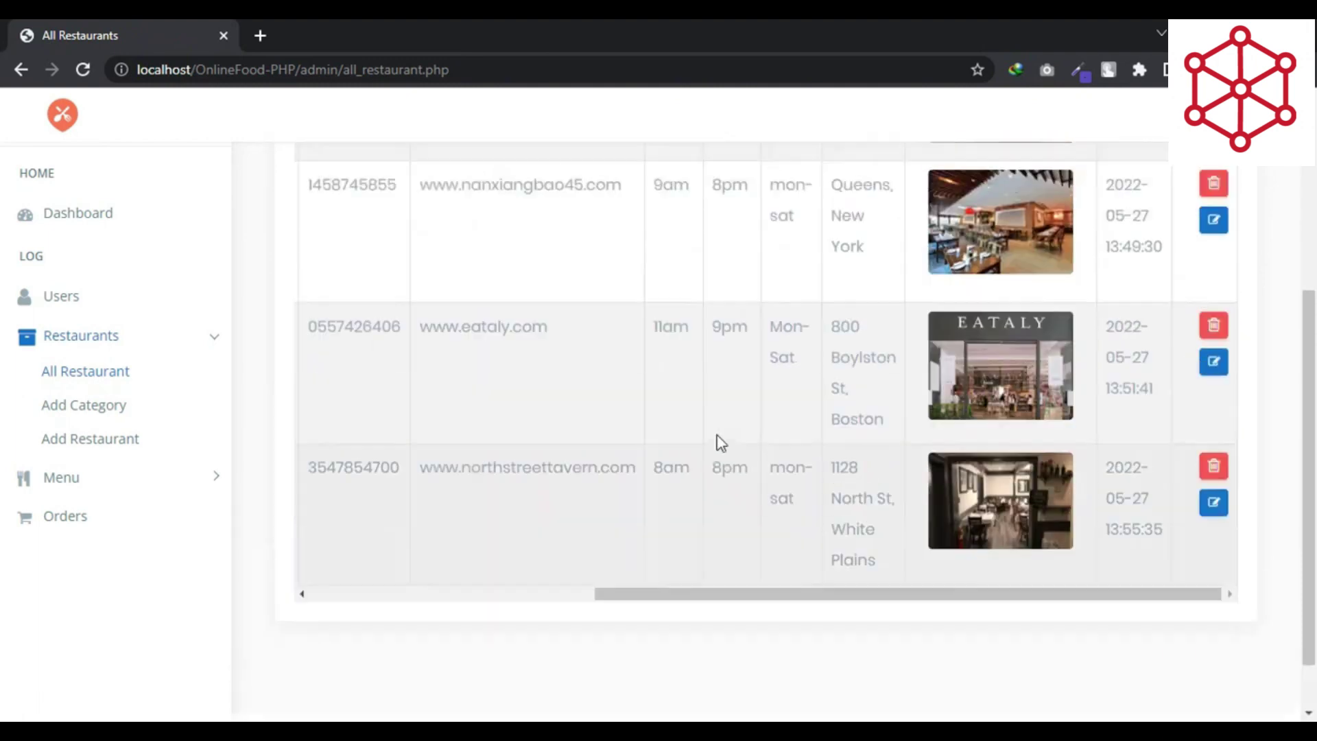
scroll(1051, 412, "down", 3)
scroll(1070, 422, "up", 3)
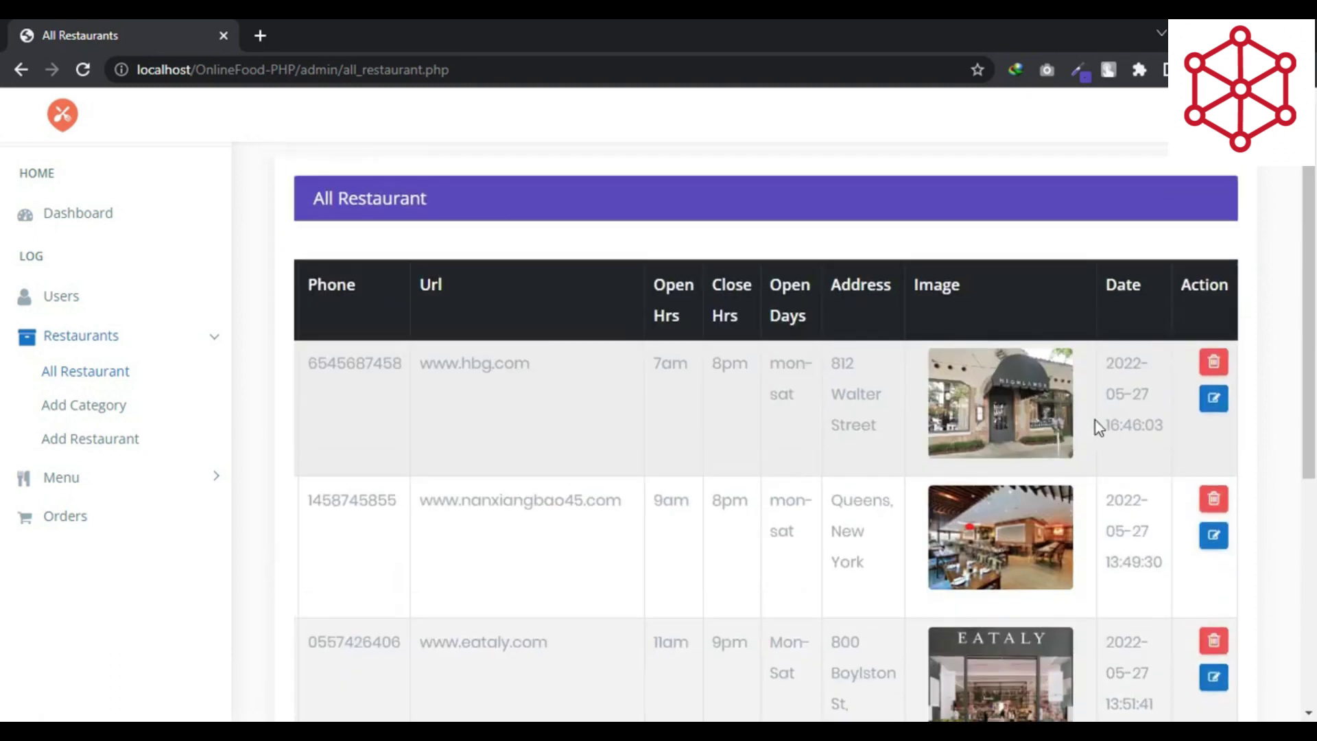
Open the Update Restaurant form for Highlands Bar & Grill and examine its category, open days, and opening and closing hours options
left_click(1213, 401)
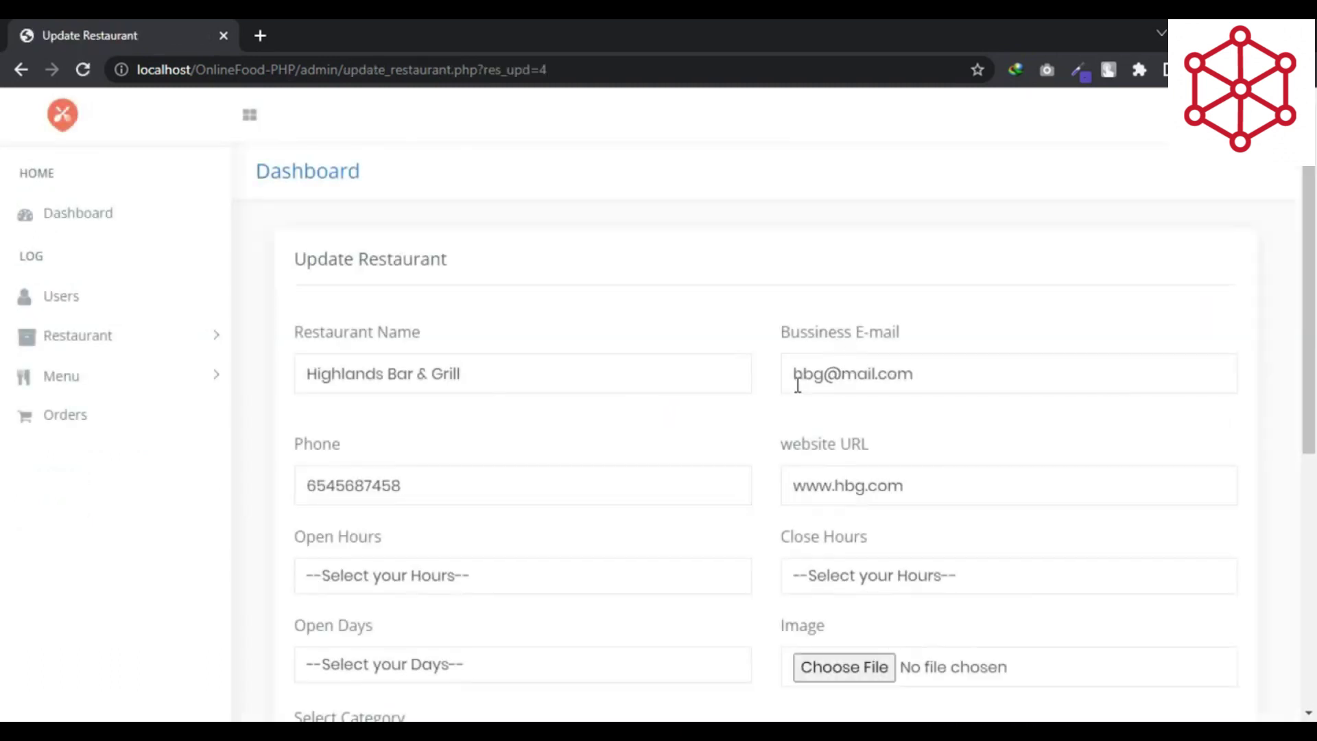
scroll(827, 361, "down", 4)
scroll(587, 524, "down", 3)
scroll(565, 488, "up", 3)
left_click(587, 406)
left_click(586, 407)
left_click(533, 495)
left_click(539, 497)
scroll(549, 494, "up", 1)
left_click(904, 404)
left_click(904, 403)
left_click(596, 406)
left_click(597, 405)
scroll(480, 364, "up", 2)
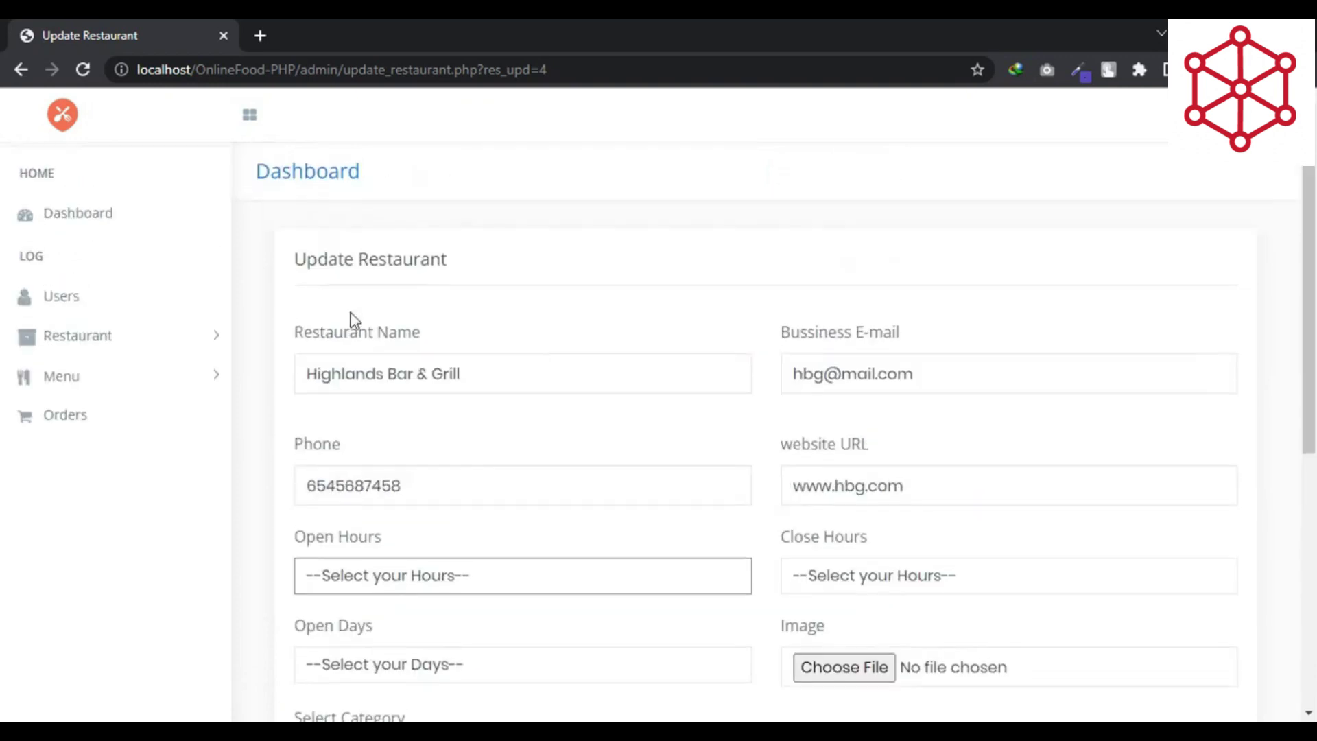
Review the listed categories on the Add Category page and open the Italian category for updating
left_click(154, 348)
left_click(86, 371)
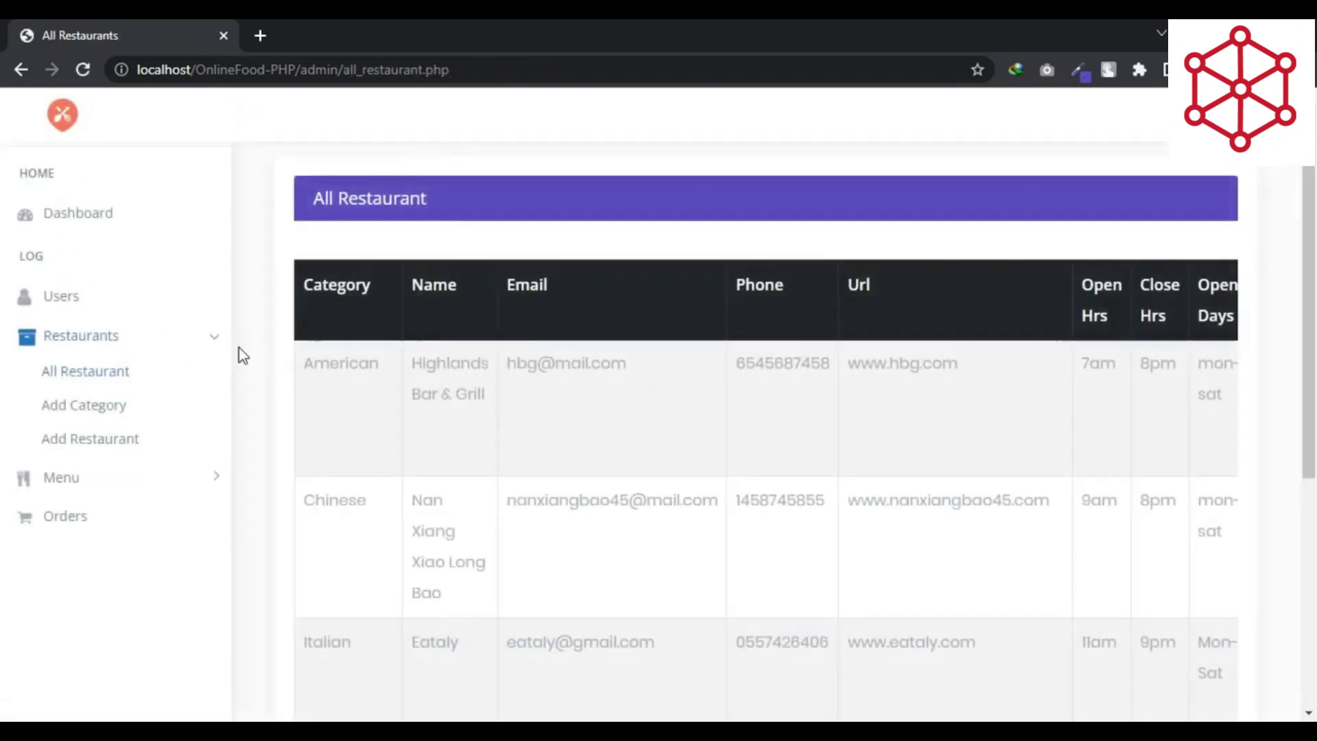
left_click(89, 409)
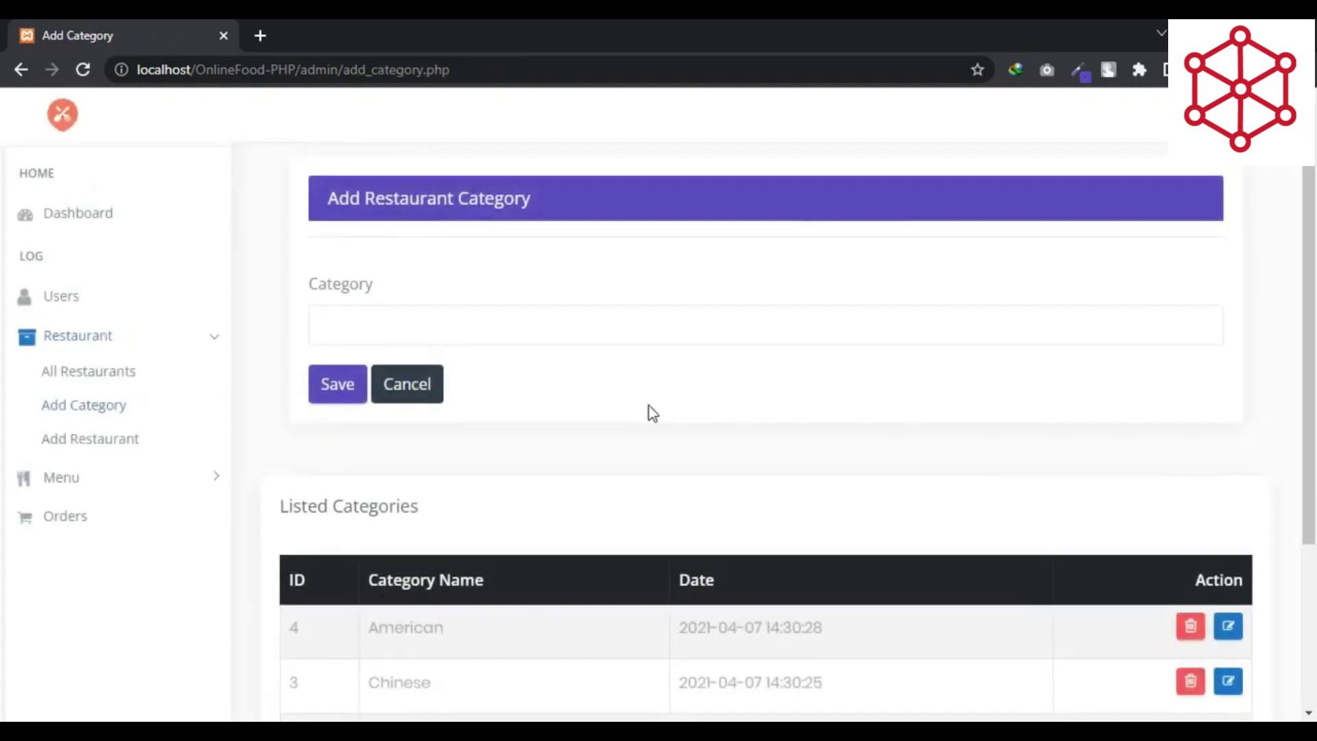
scroll(686, 323, "down", 2)
scroll(719, 328, "down", 2)
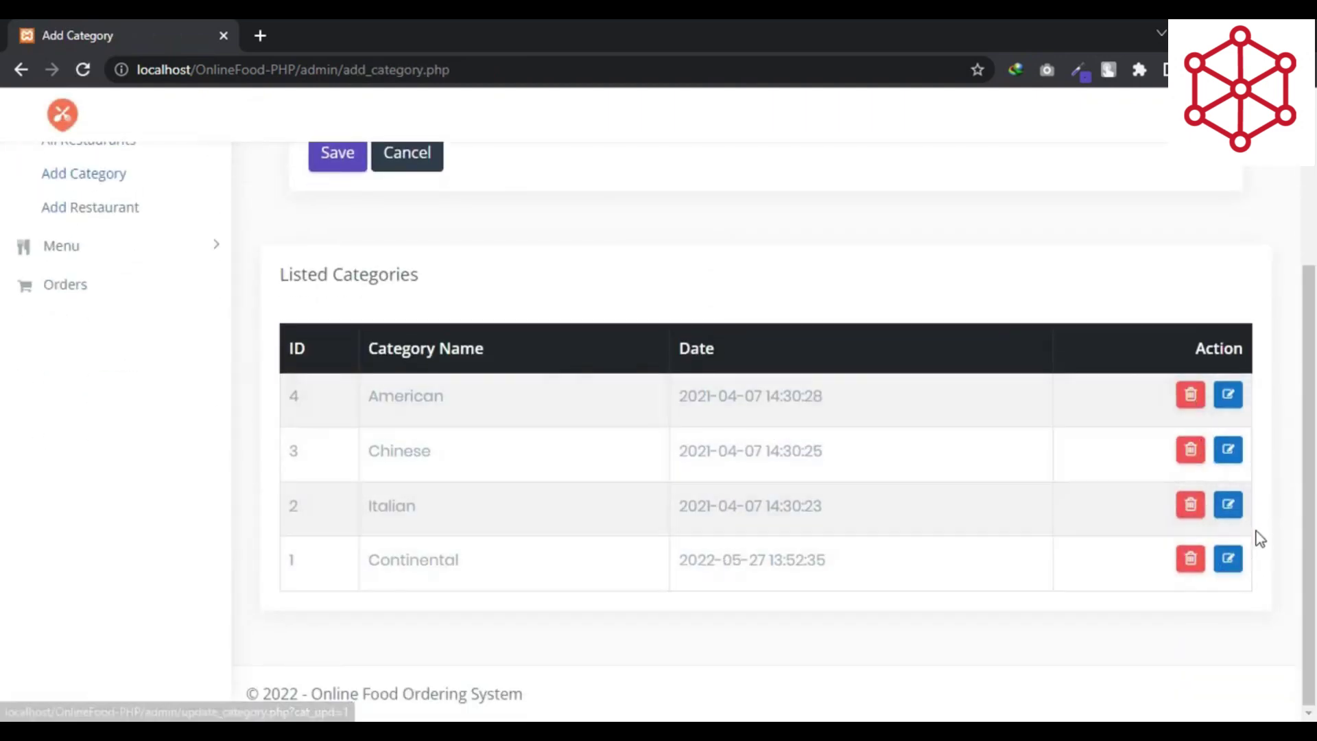
left_click(1228, 505)
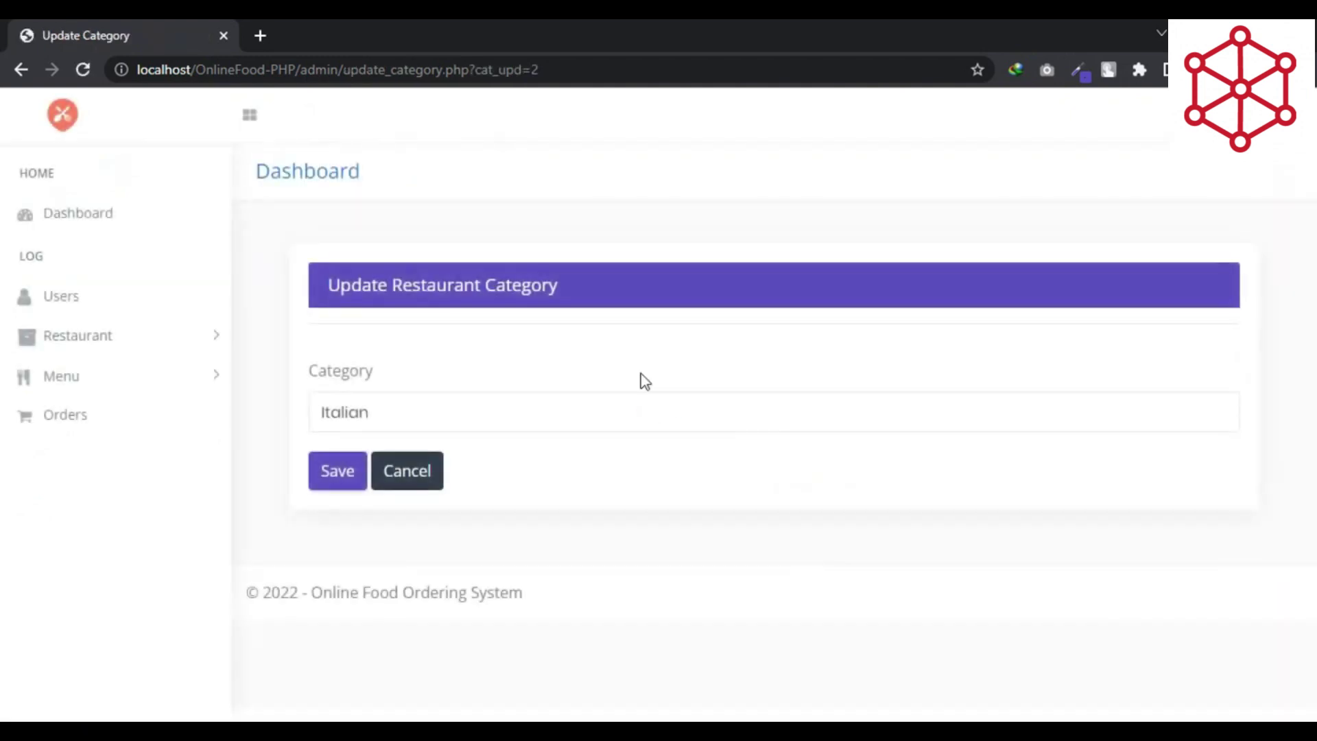
Open the Add Restaurant form and examine its hours, days and category options and the address section
left_click(166, 346)
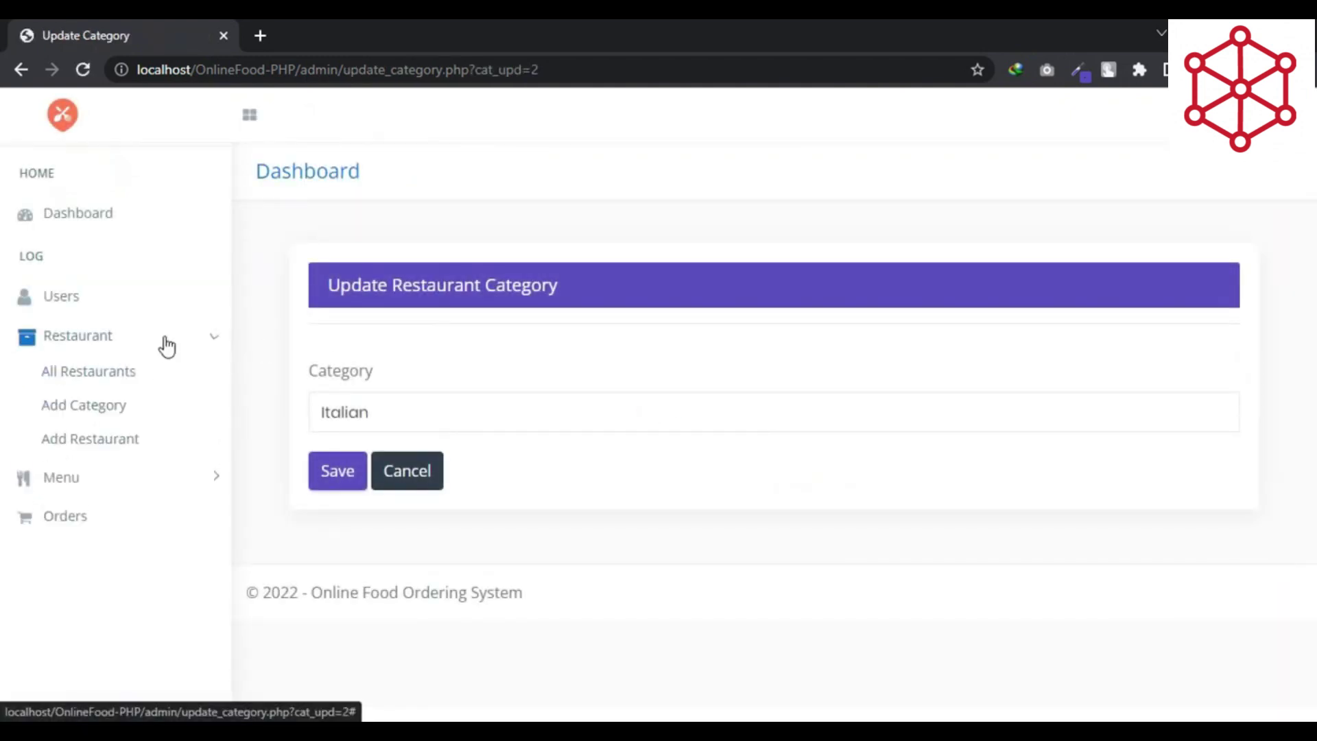
left_click(105, 447)
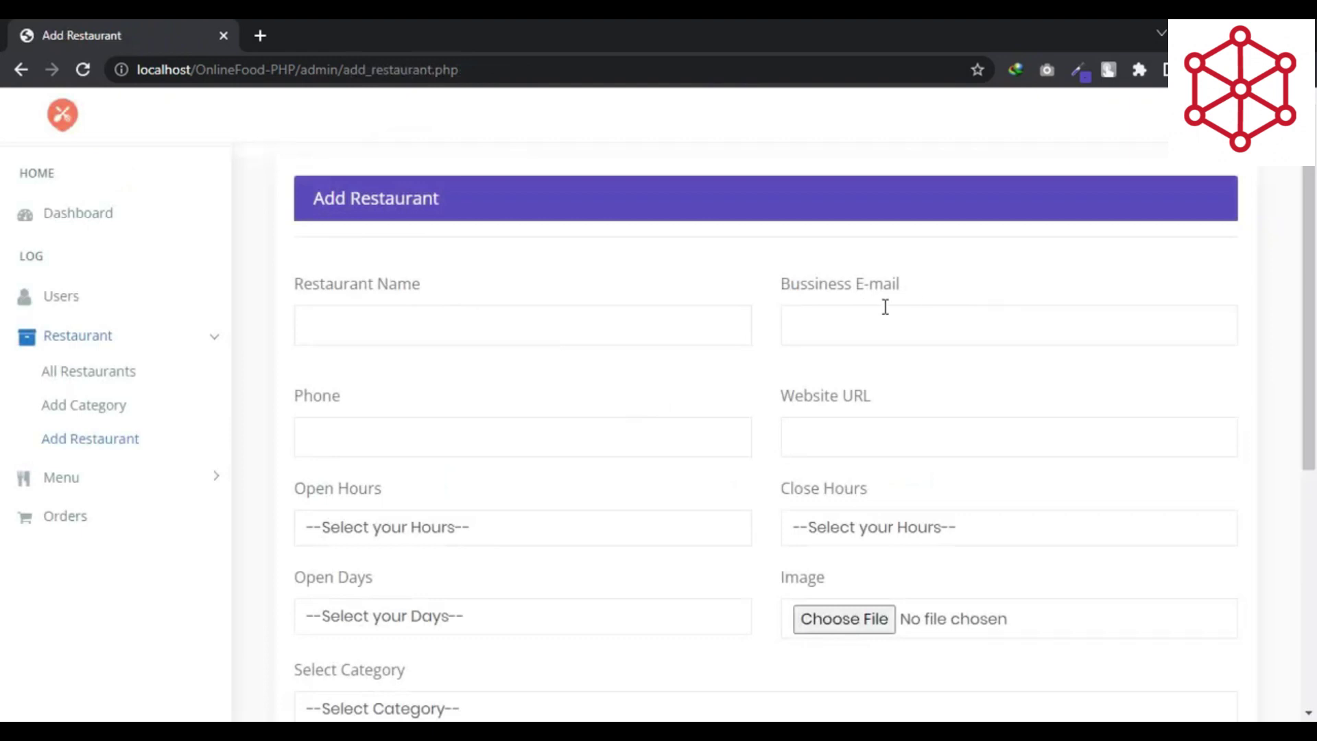
scroll(421, 445, "down", 2)
left_click(448, 432)
left_click(849, 432)
left_click(846, 434)
left_click(535, 522)
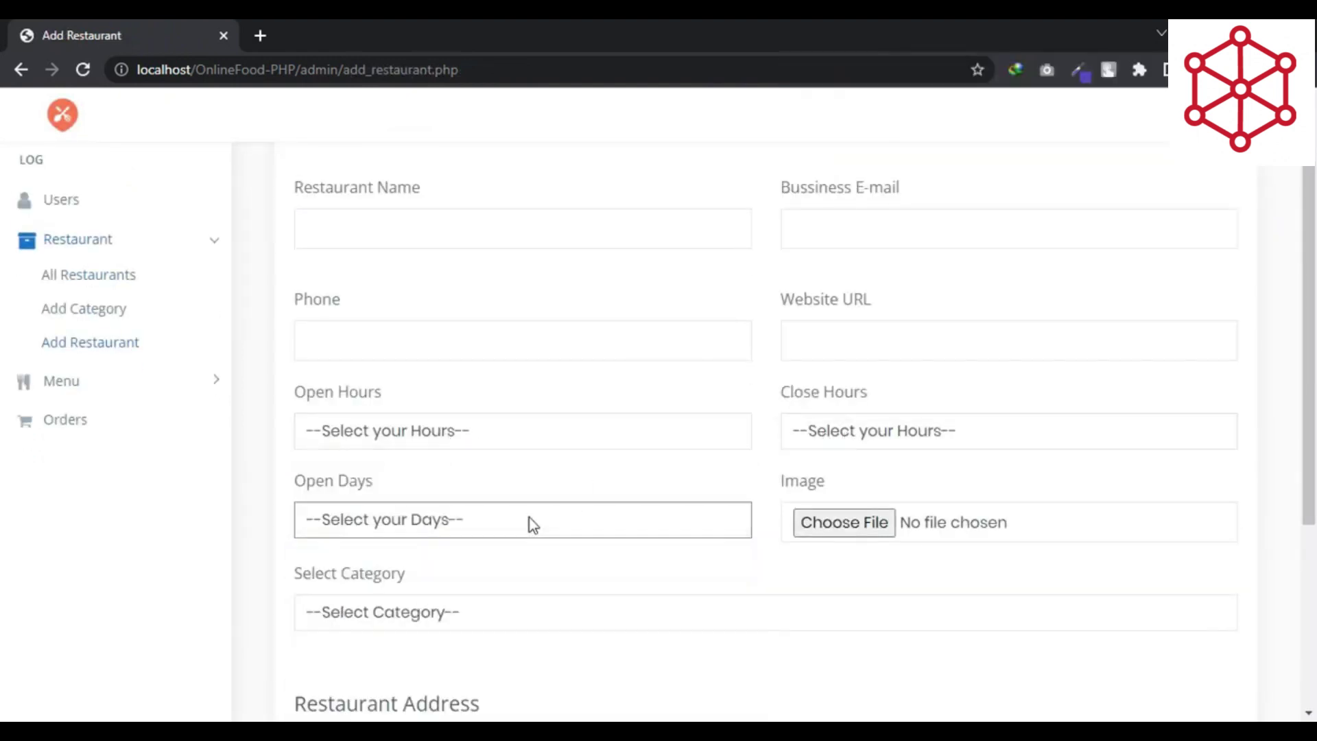
left_click(481, 607)
scroll(484, 597, "down", 4)
scroll(521, 529, "up", 5)
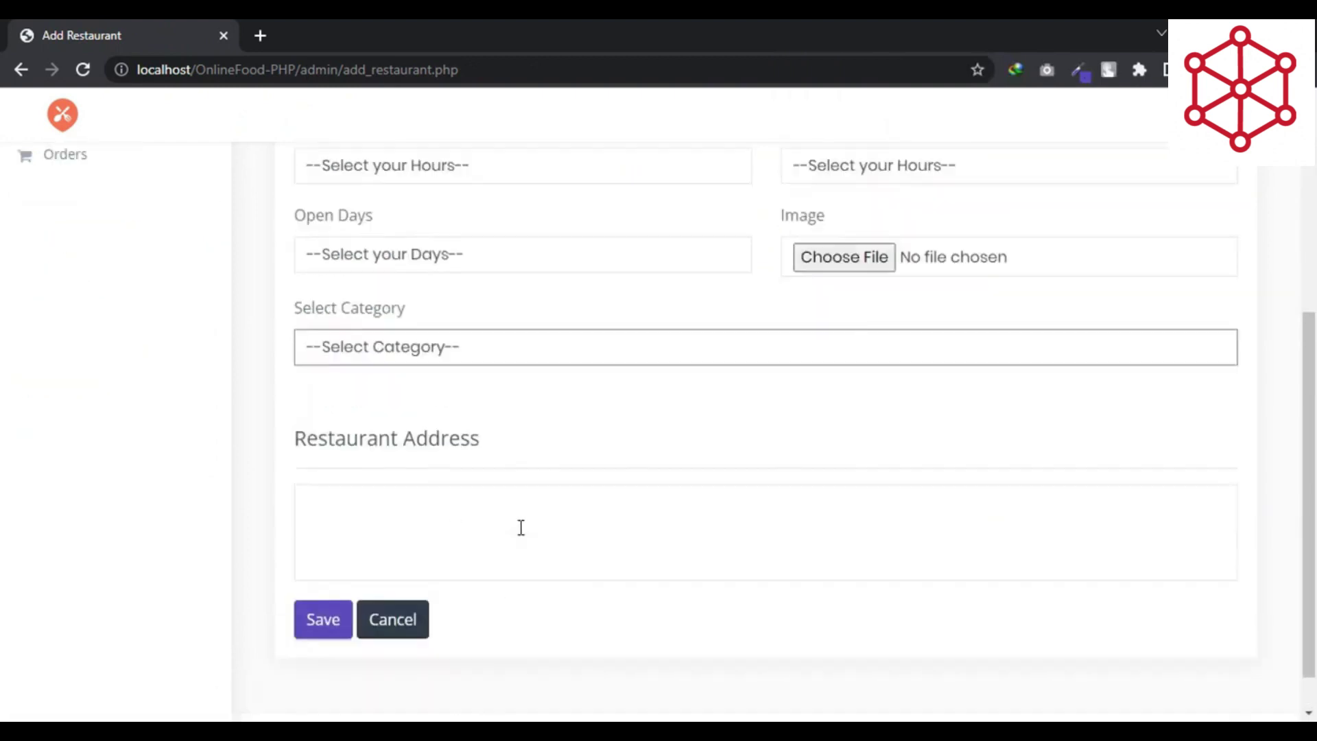
Open the All Menu list and review every dish with its restaurant, description, price and image
left_click(157, 353)
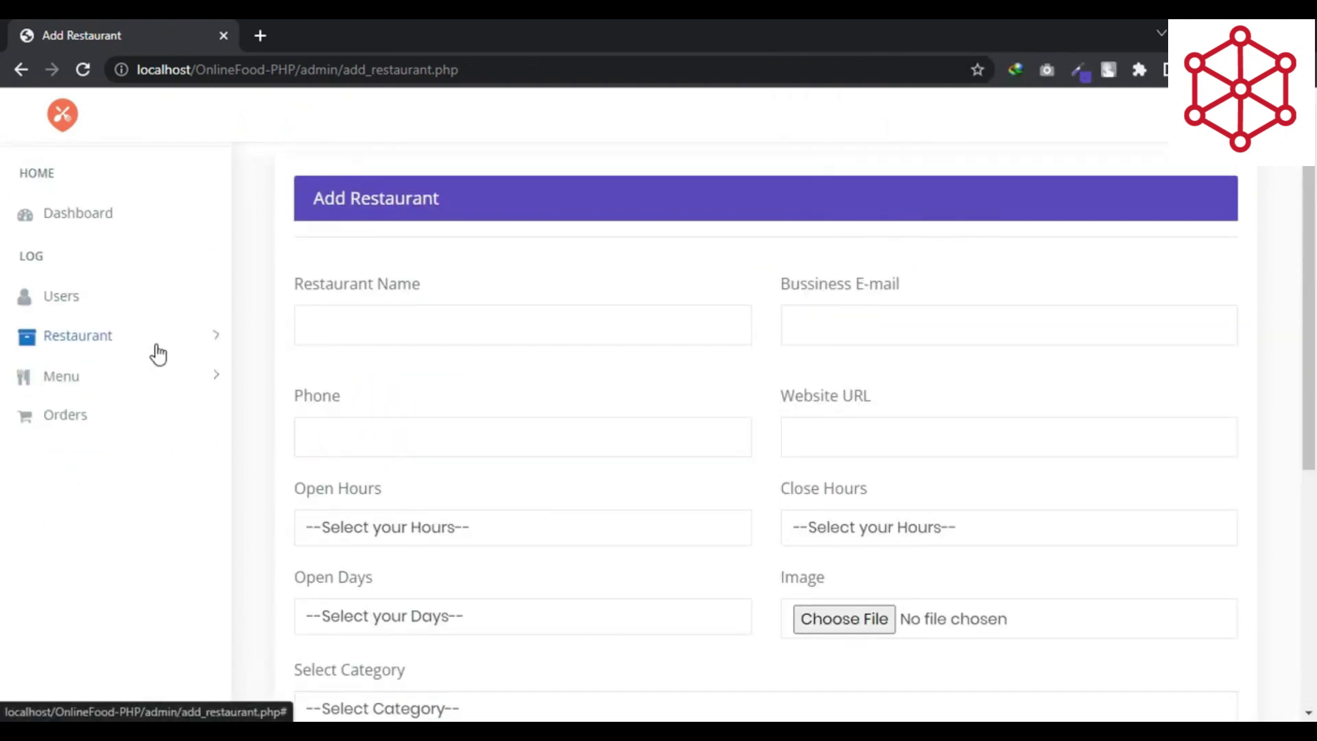
left_click(94, 386)
left_click(81, 413)
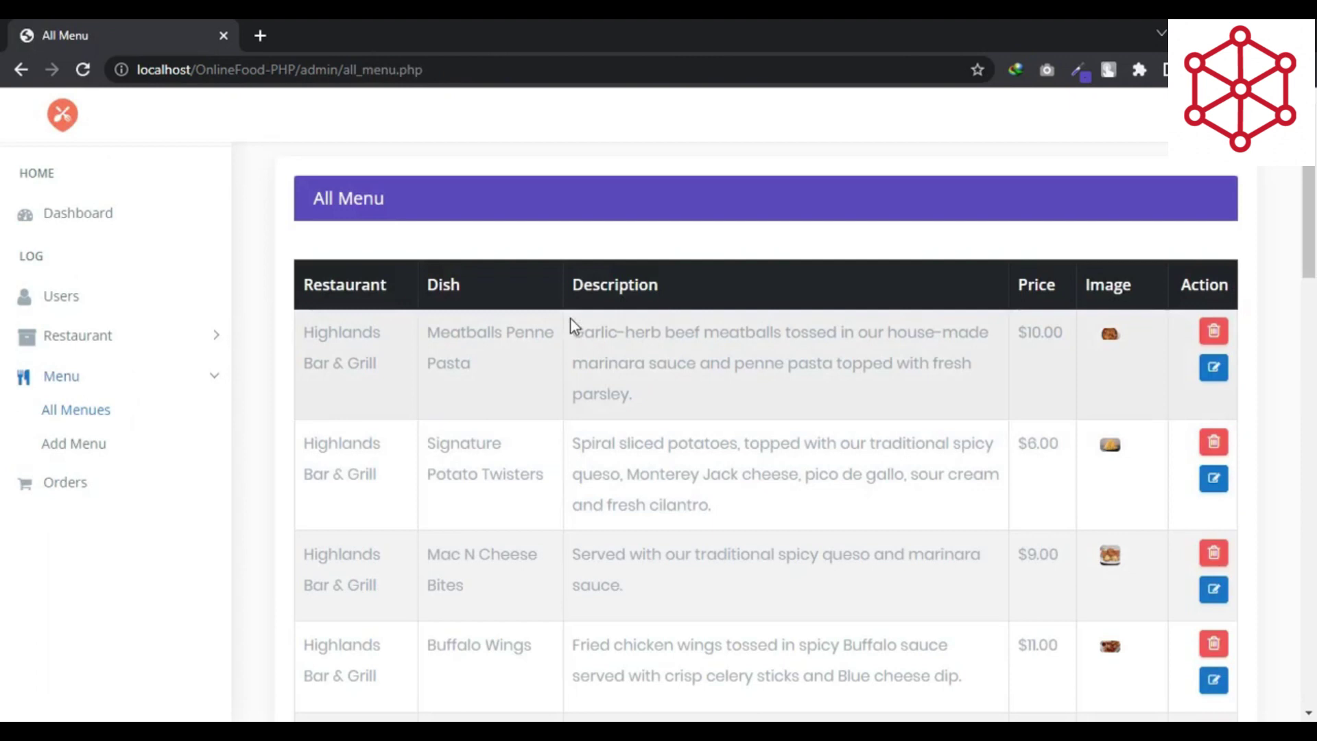
scroll(635, 512, "down", 10)
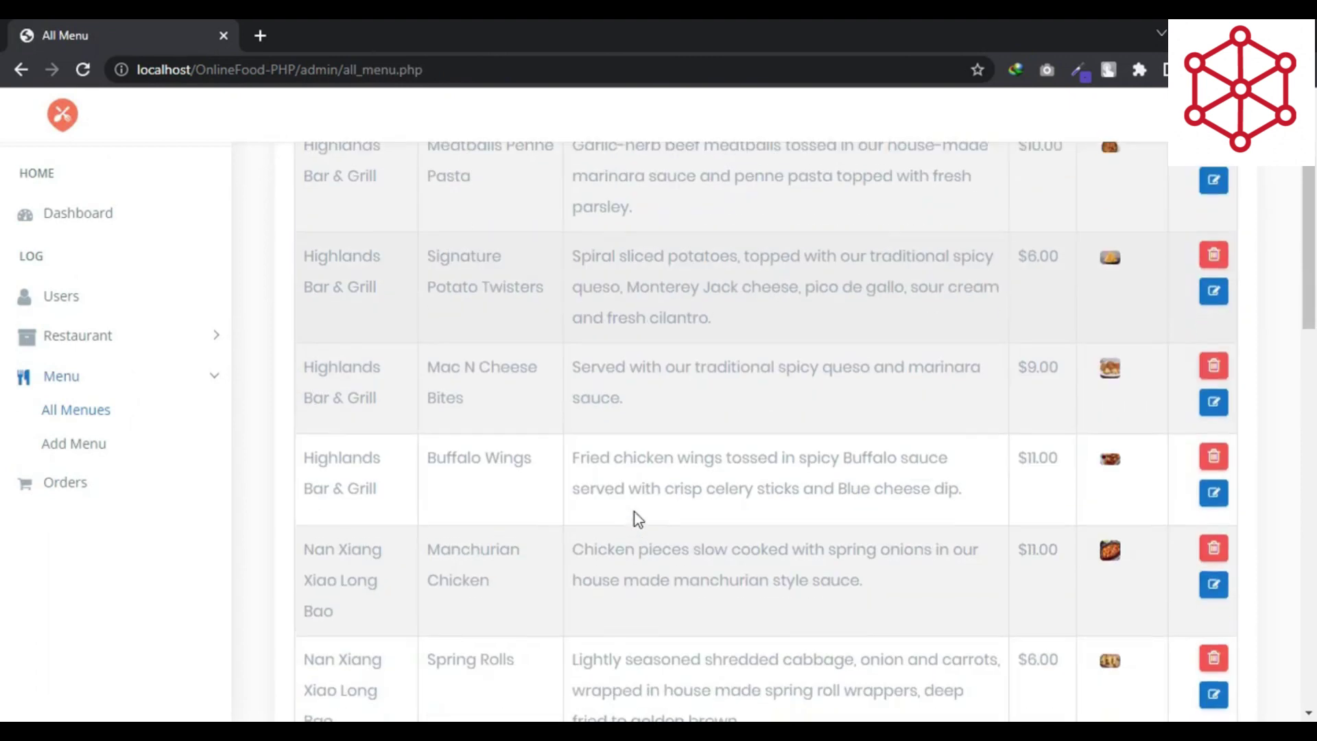
scroll(635, 511, "down", 12)
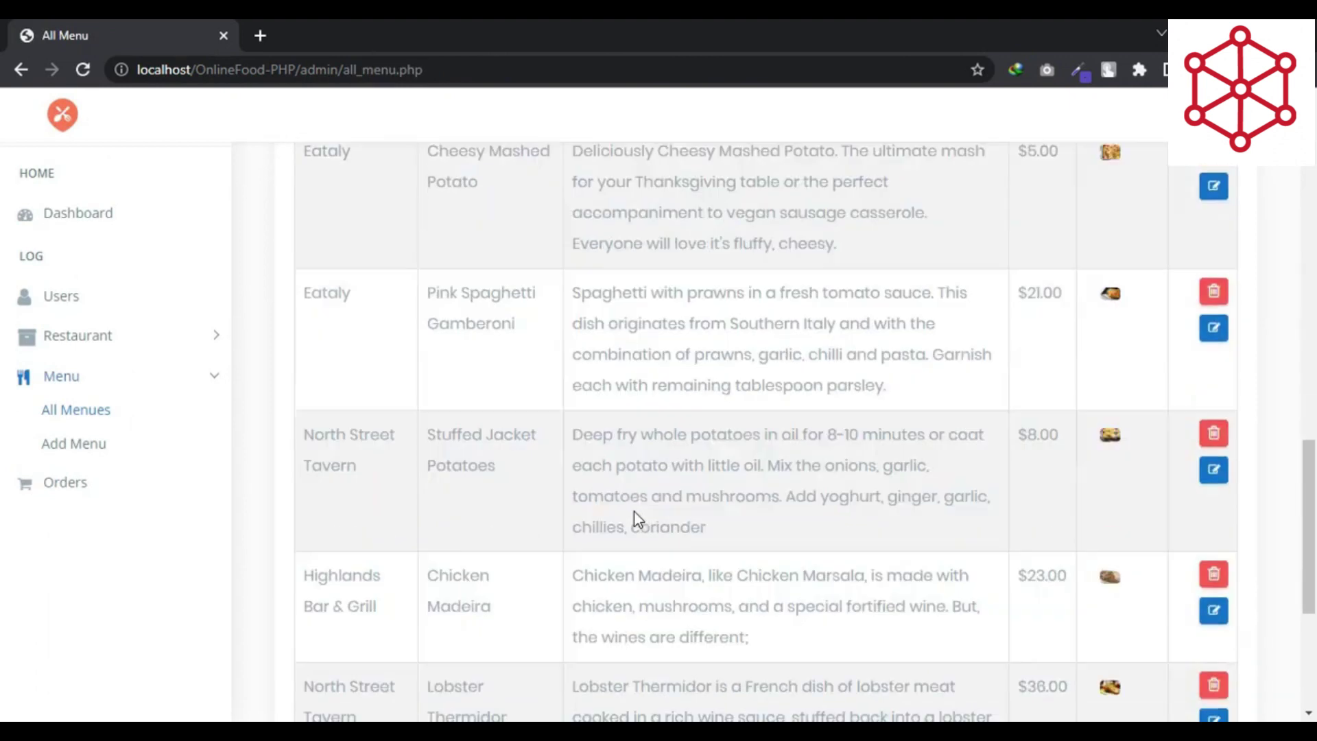
scroll(635, 512, "up", 20)
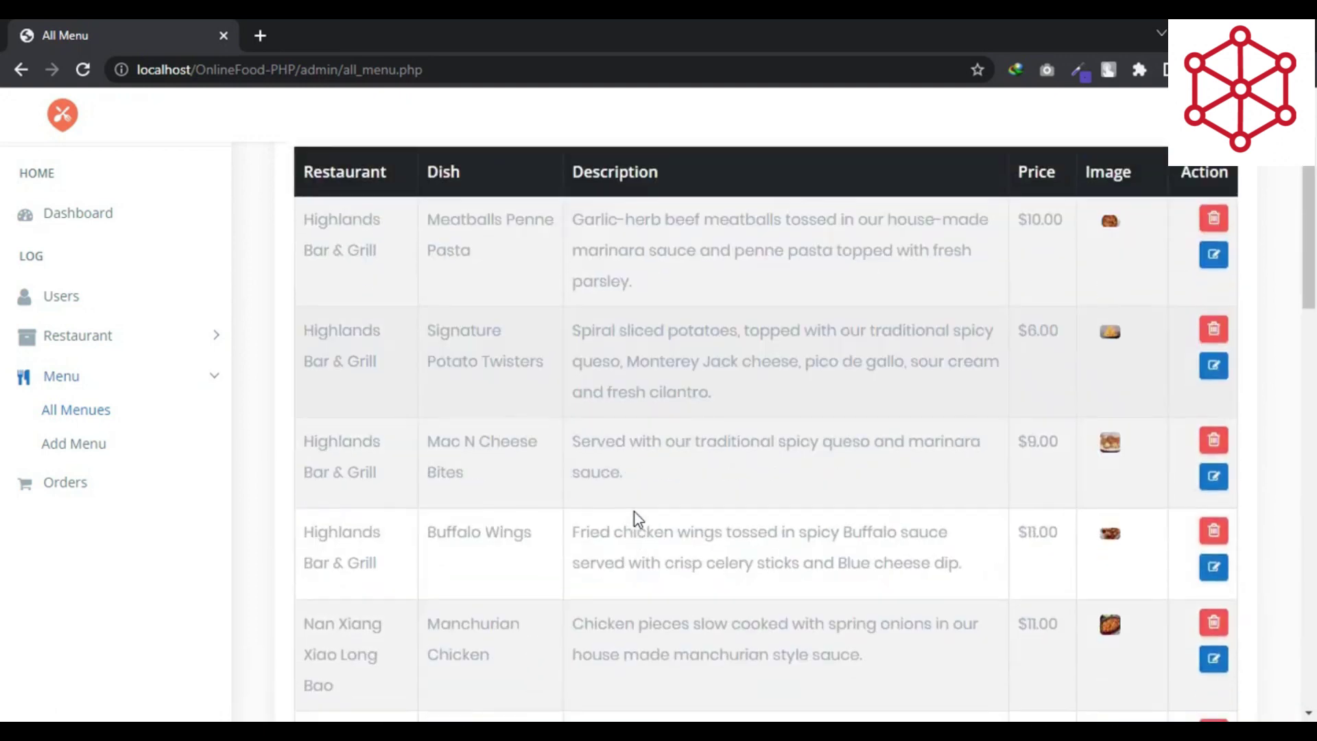
scroll(964, 514, "down", 14)
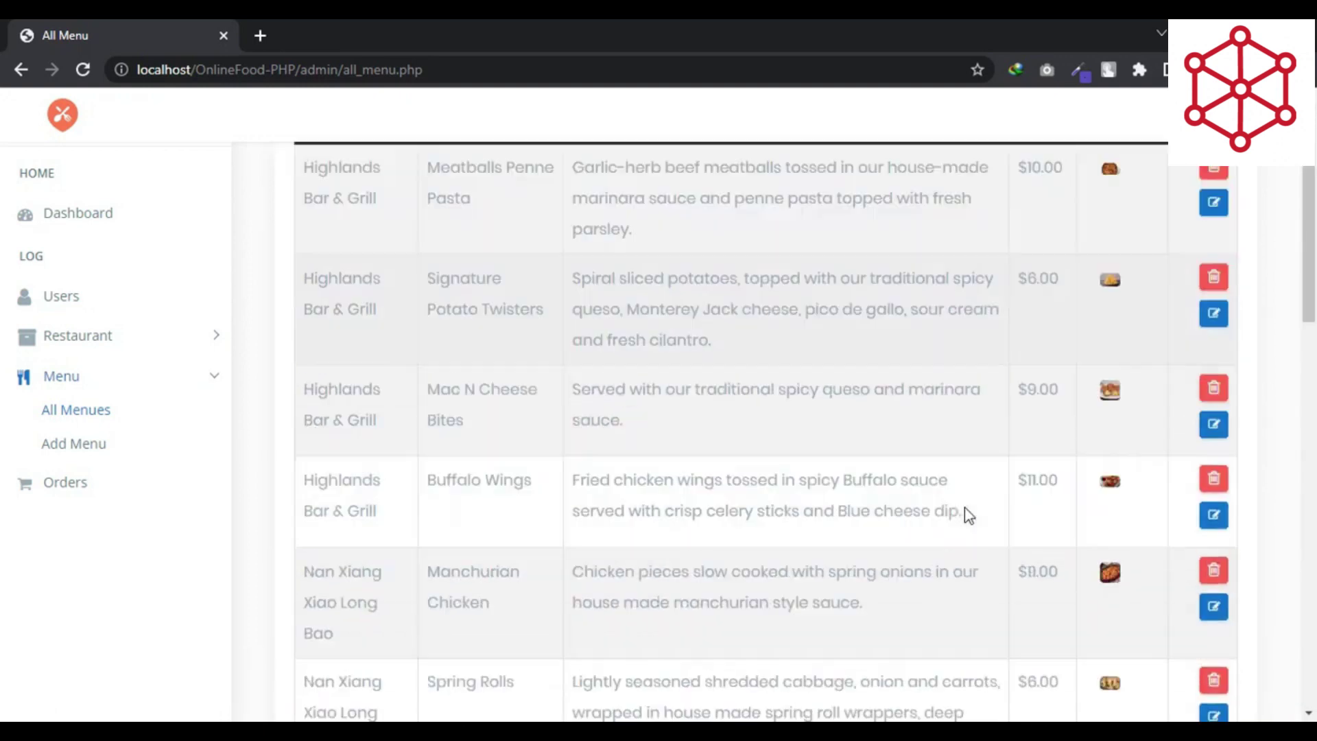
scroll(964, 508, "down", 7)
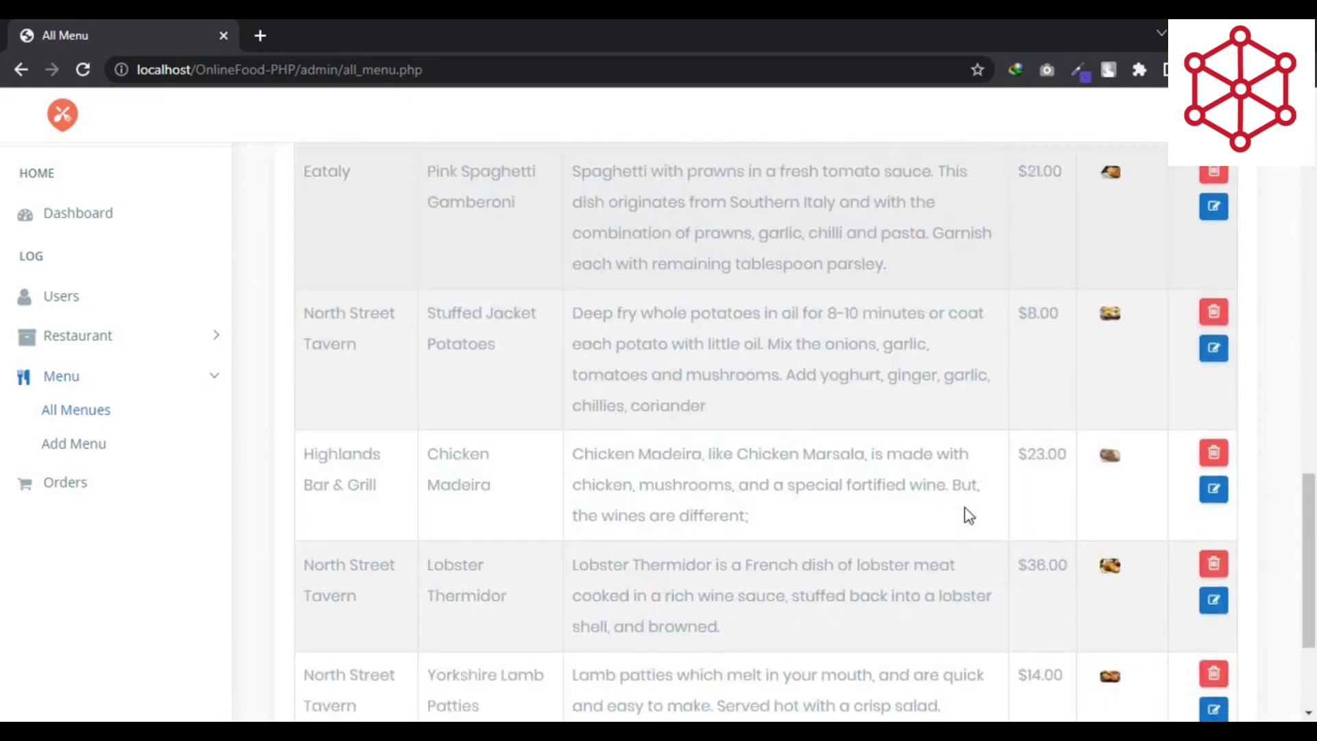
Open the update form for Yorkshire Lamb Patties and check its restaurant options
left_click(1212, 501)
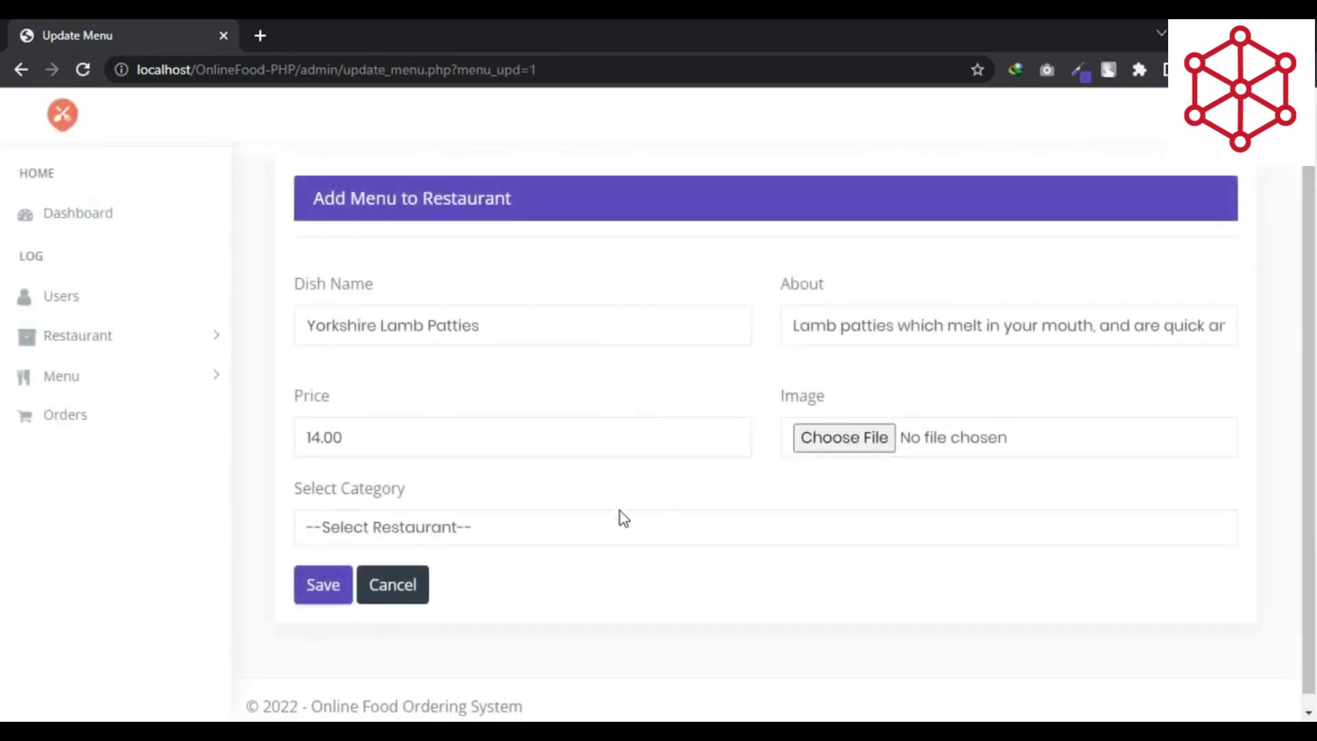
left_click(617, 525)
left_click(613, 535)
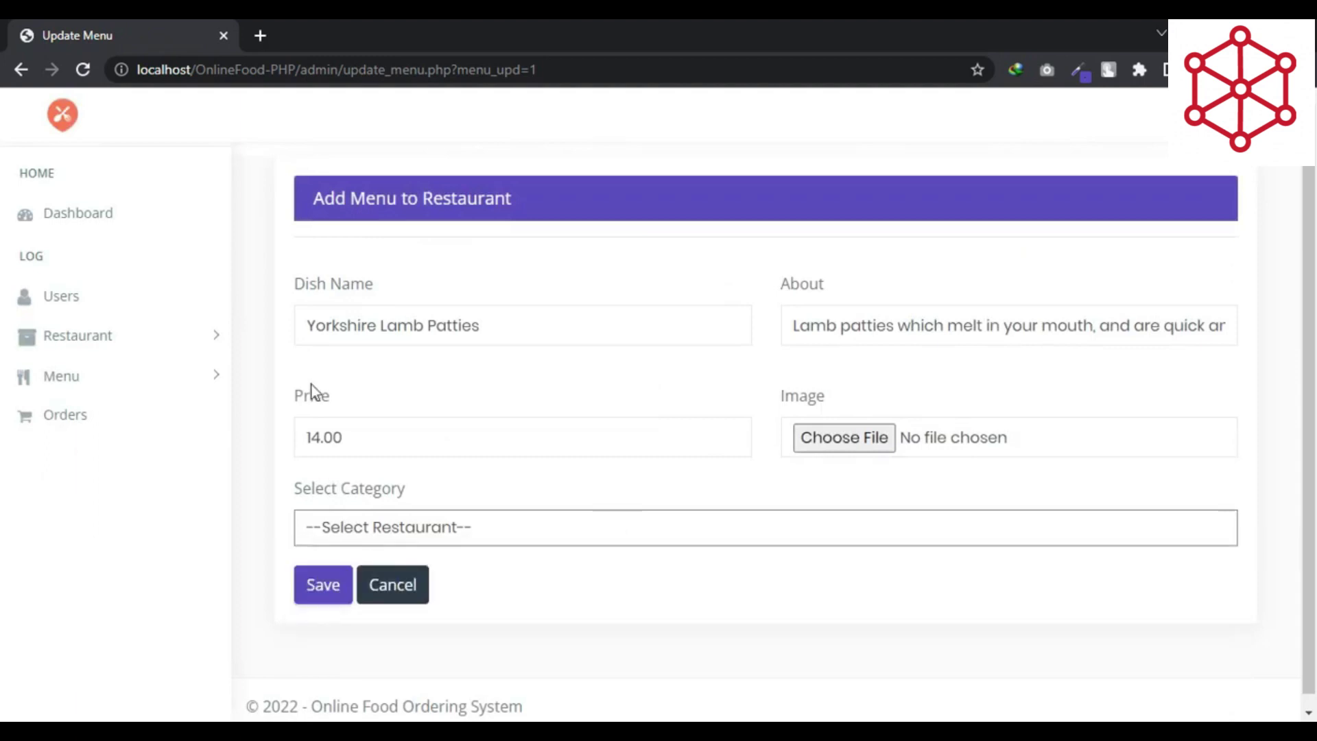
Open the Add Menu form, choose Highlands Bar & Grill as the restaurant and activate the price field
left_click(215, 382)
left_click(90, 451)
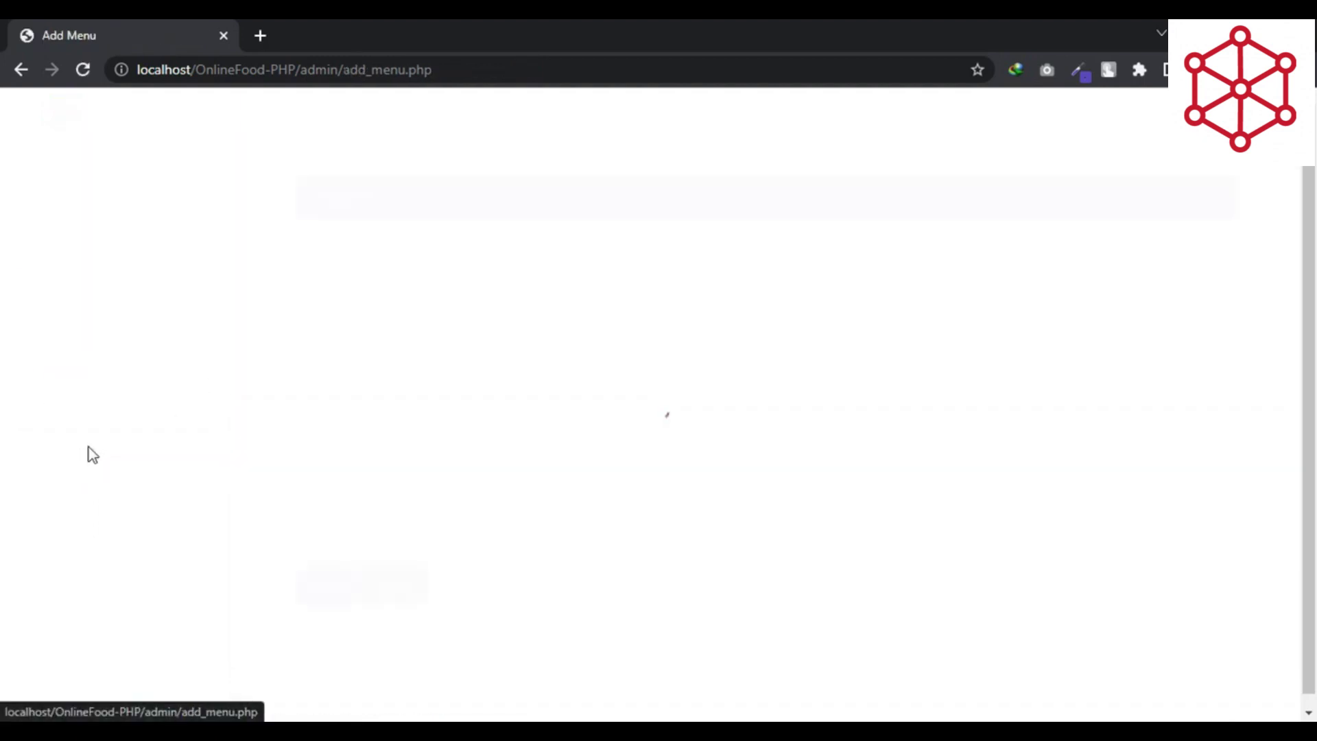
left_click(509, 525)
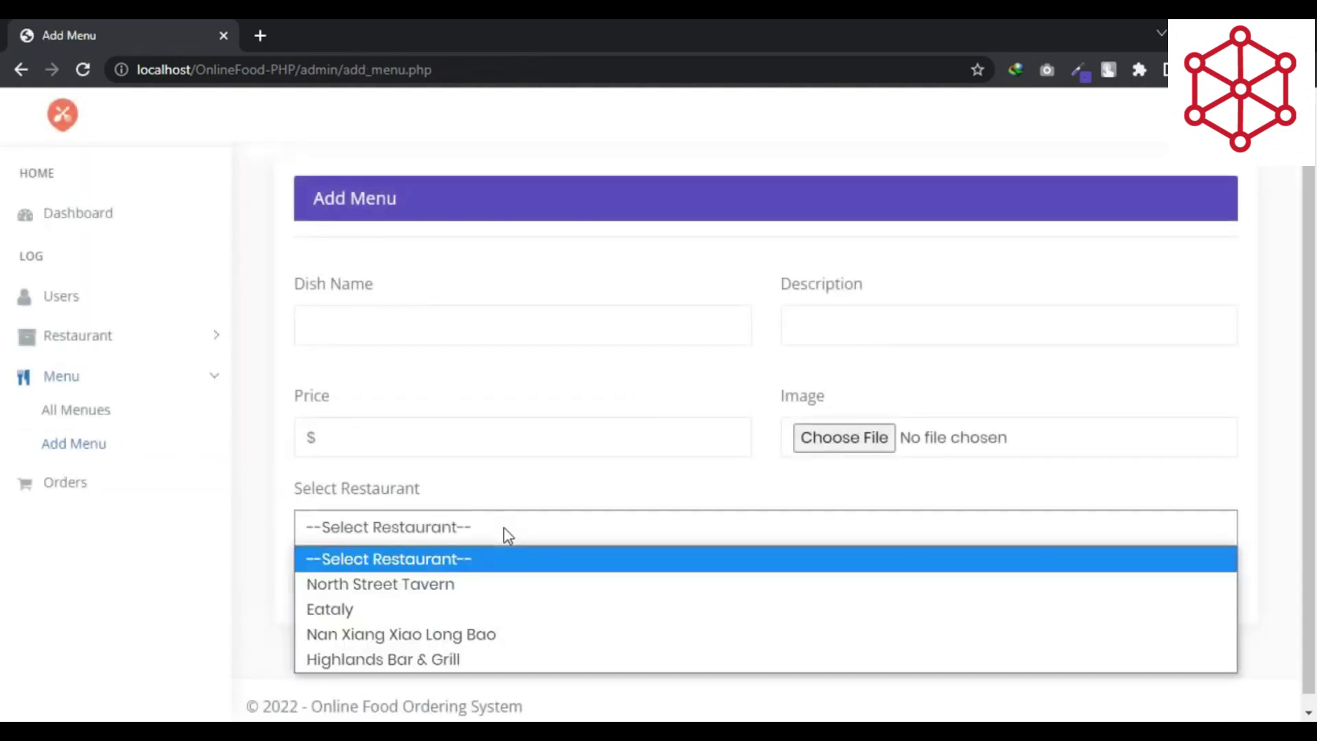
left_click(537, 660)
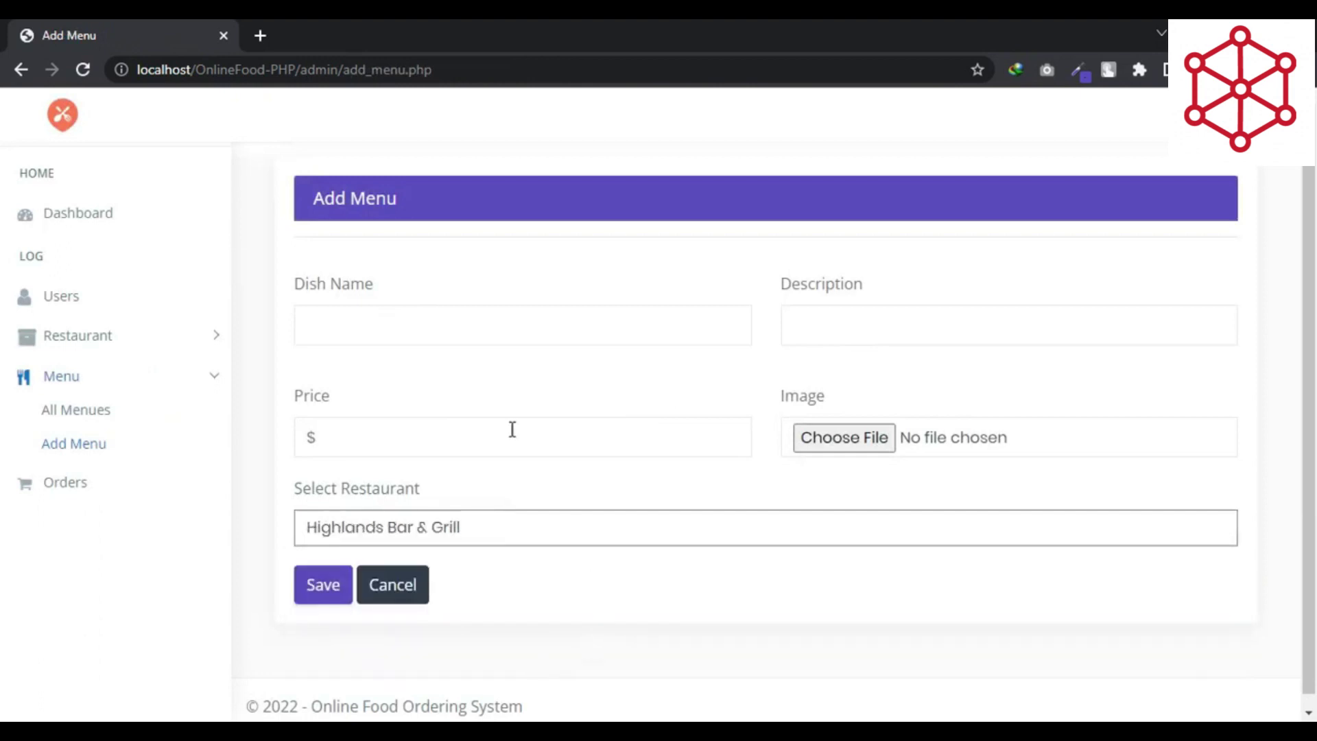
left_click(371, 442)
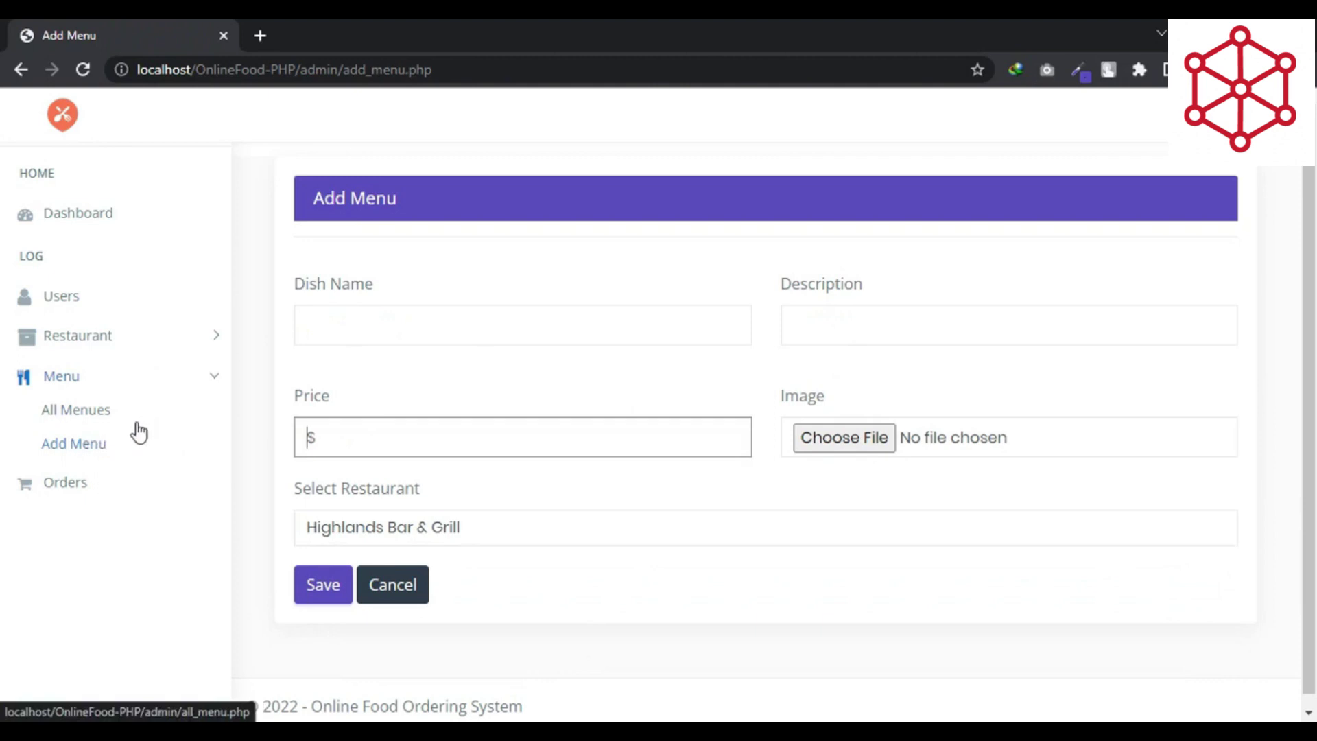
Open the All Orders page and examine the Spring Rolls order's user, title, quantity, price and address
left_click(215, 377)
left_click(68, 416)
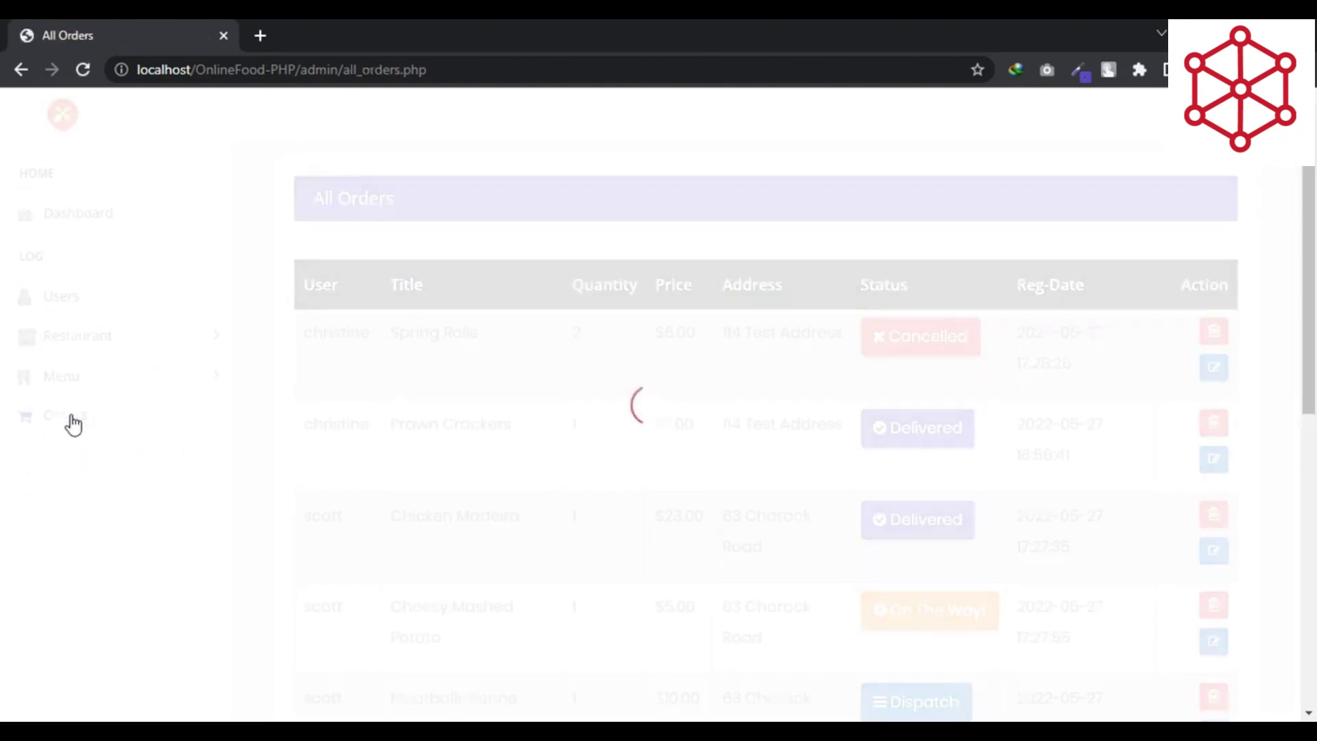
double_click(330, 329)
triple_click(449, 333)
double_click(577, 333)
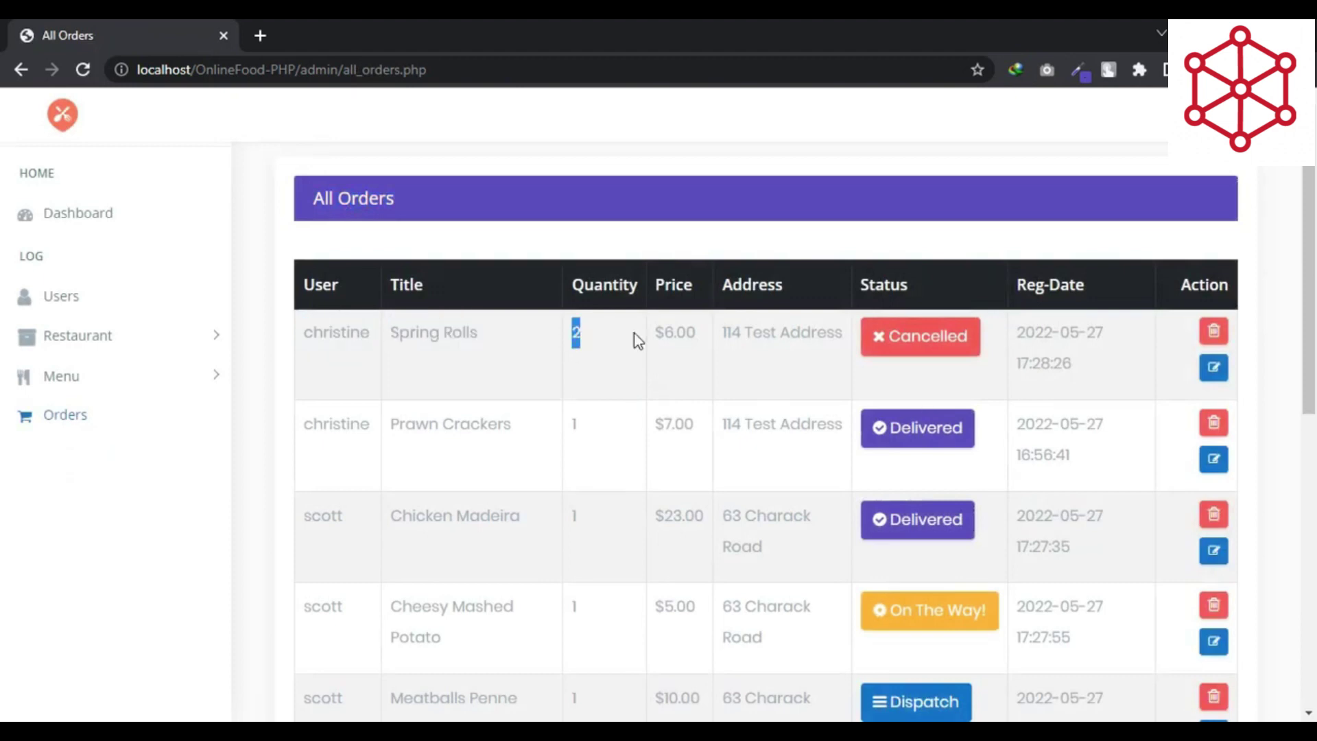
double_click(668, 333)
triple_click(775, 332)
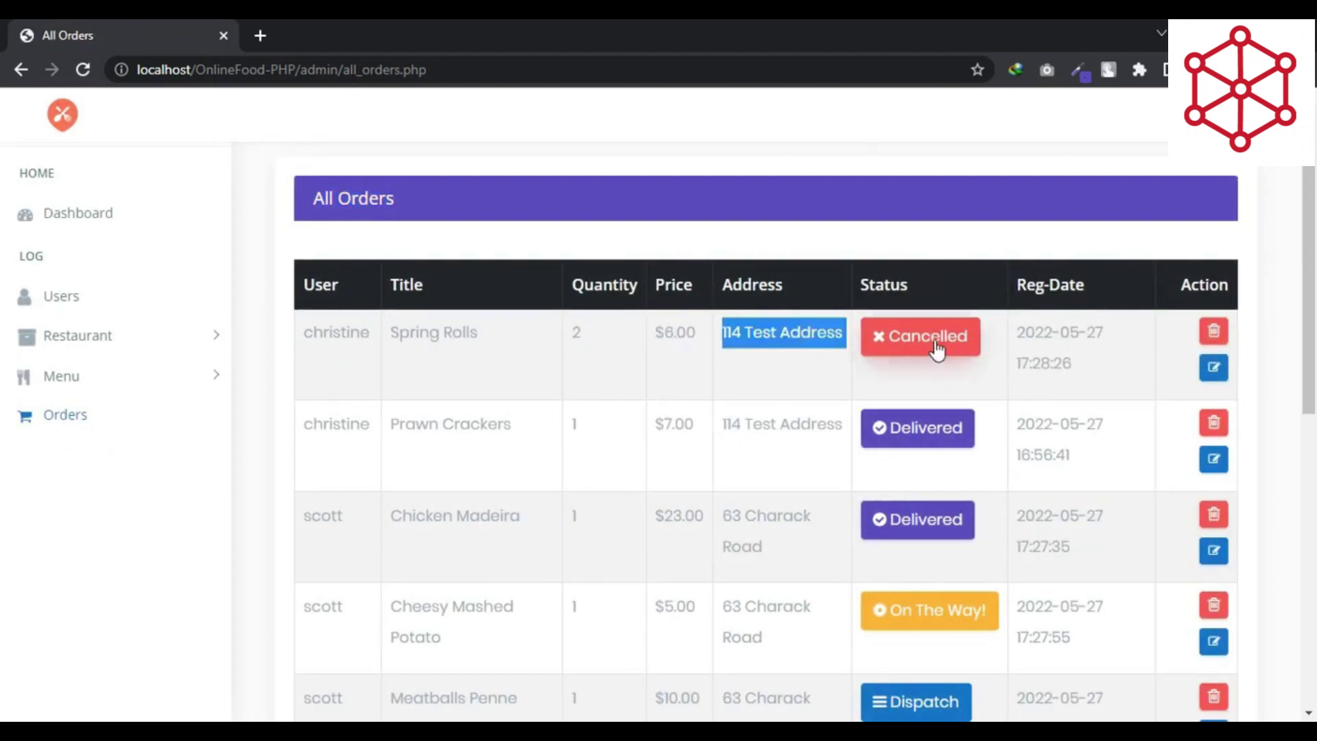
Examine the All Orders list, checking order statuses and the user names and dish titles of the last three orders
left_click(1018, 339)
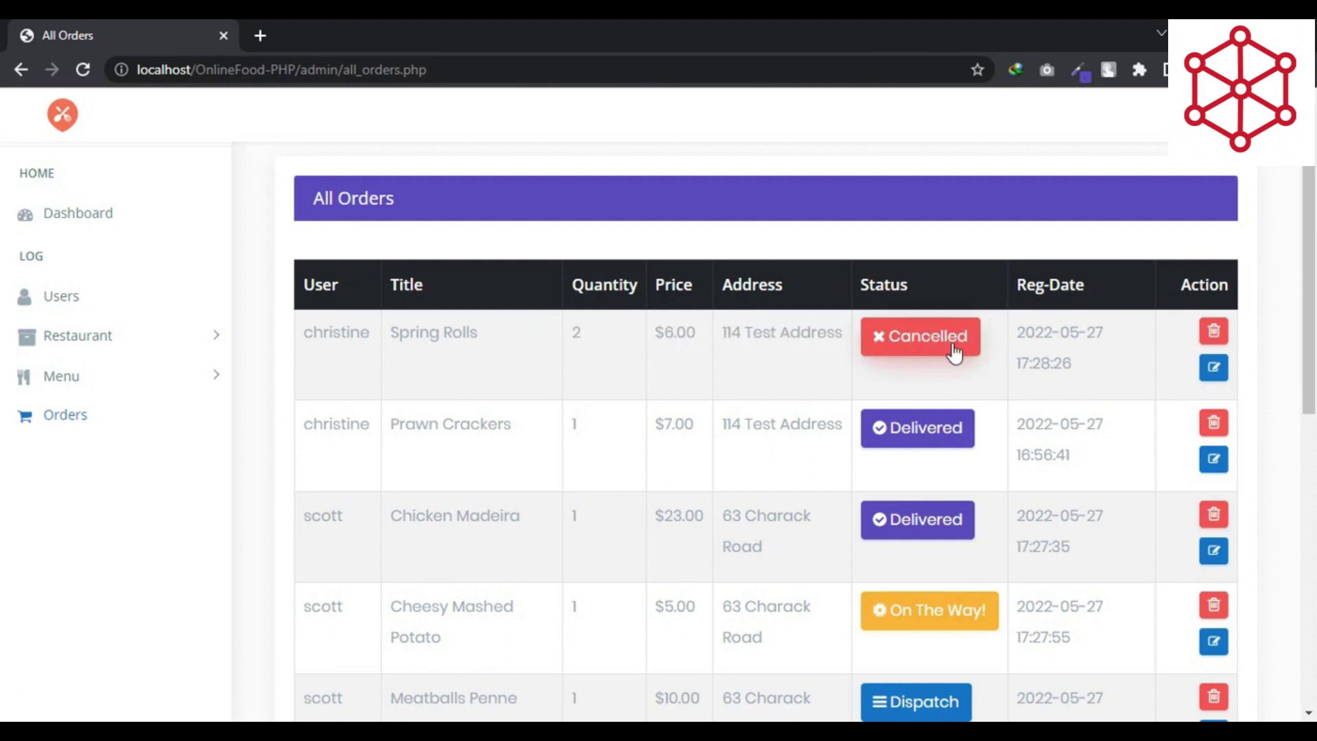
scroll(933, 373, "down", 3)
scroll(932, 422, "down", 3)
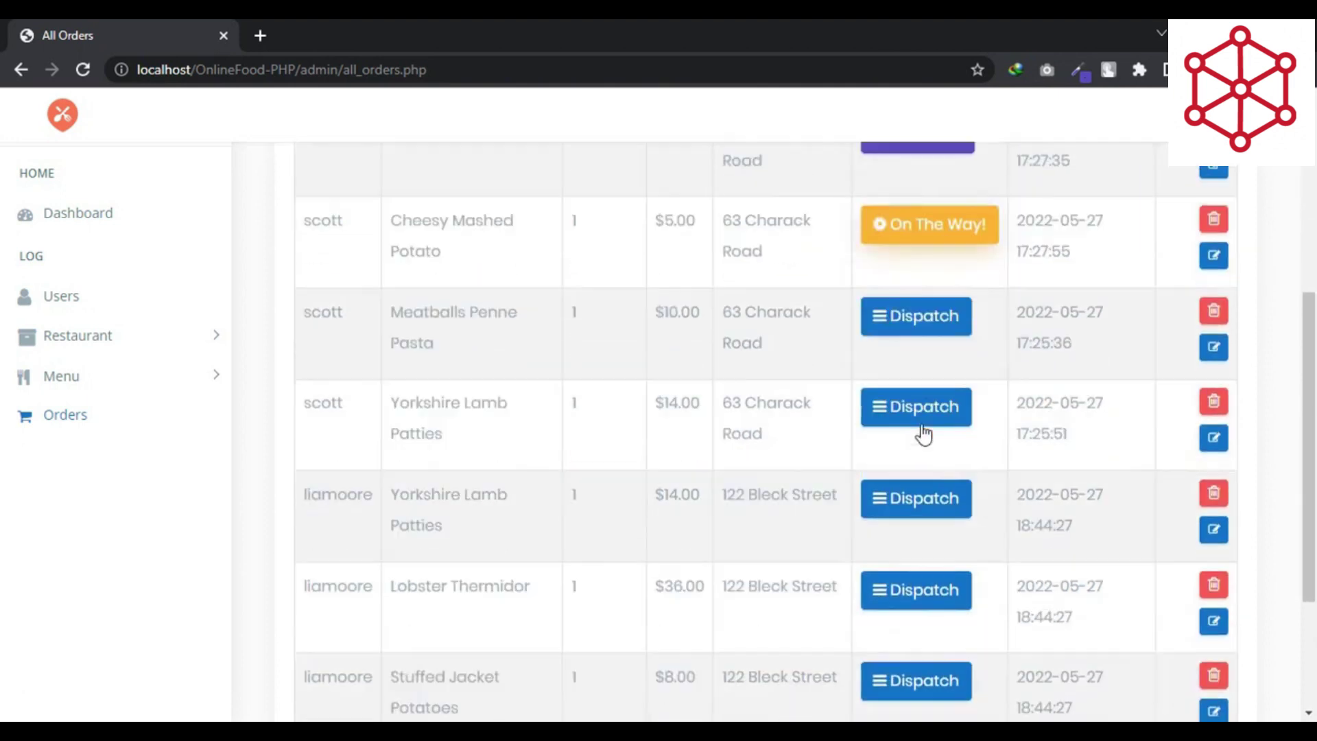
scroll(334, 408, "down", 2)
double_click(337, 398)
double_click(338, 489)
double_click(346, 579)
left_click(354, 404)
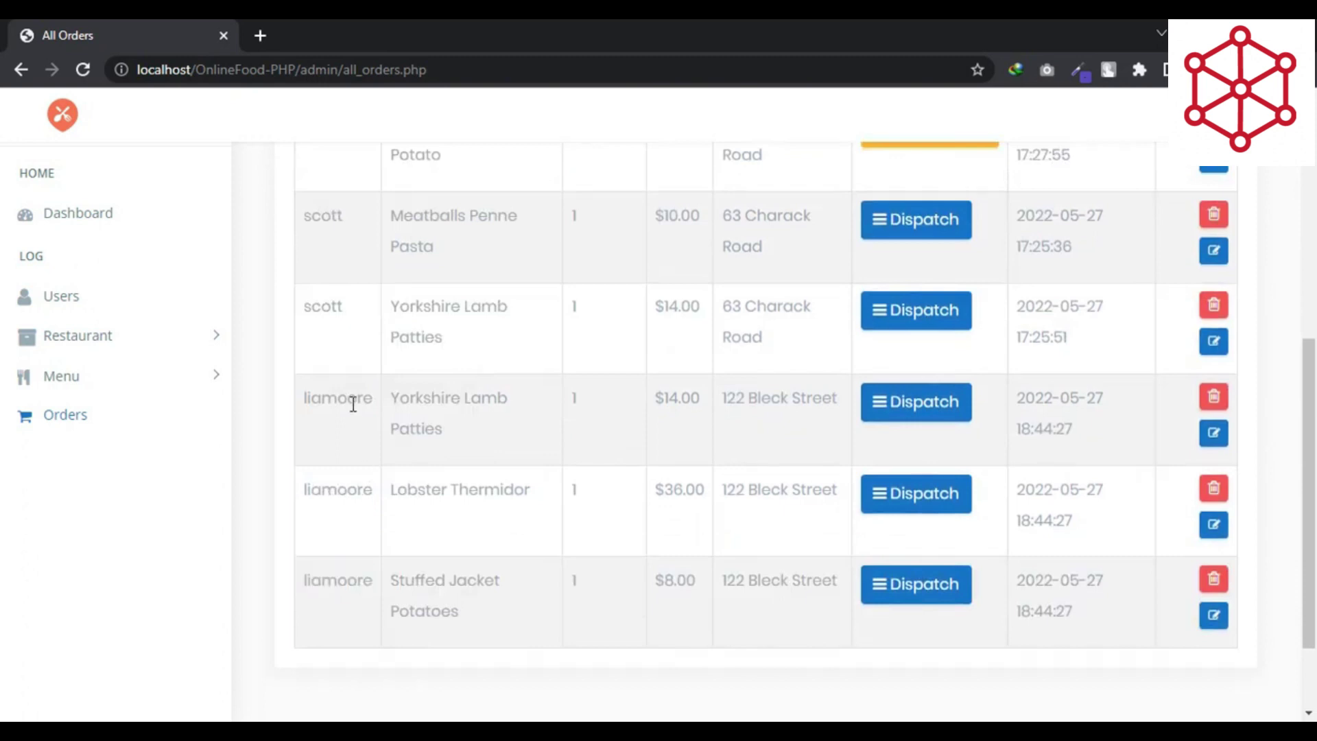
left_click_drag(394, 399, 453, 432)
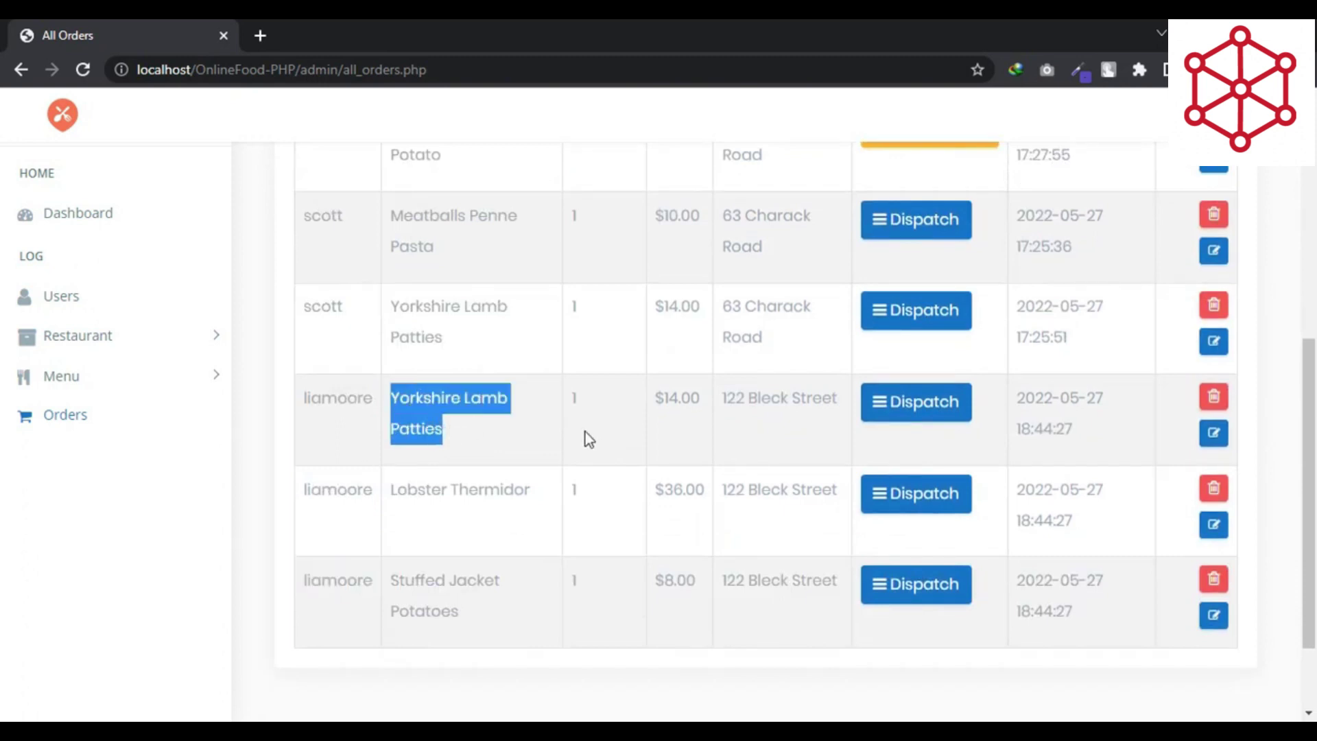
triple_click(442, 491)
triple_click(440, 584)
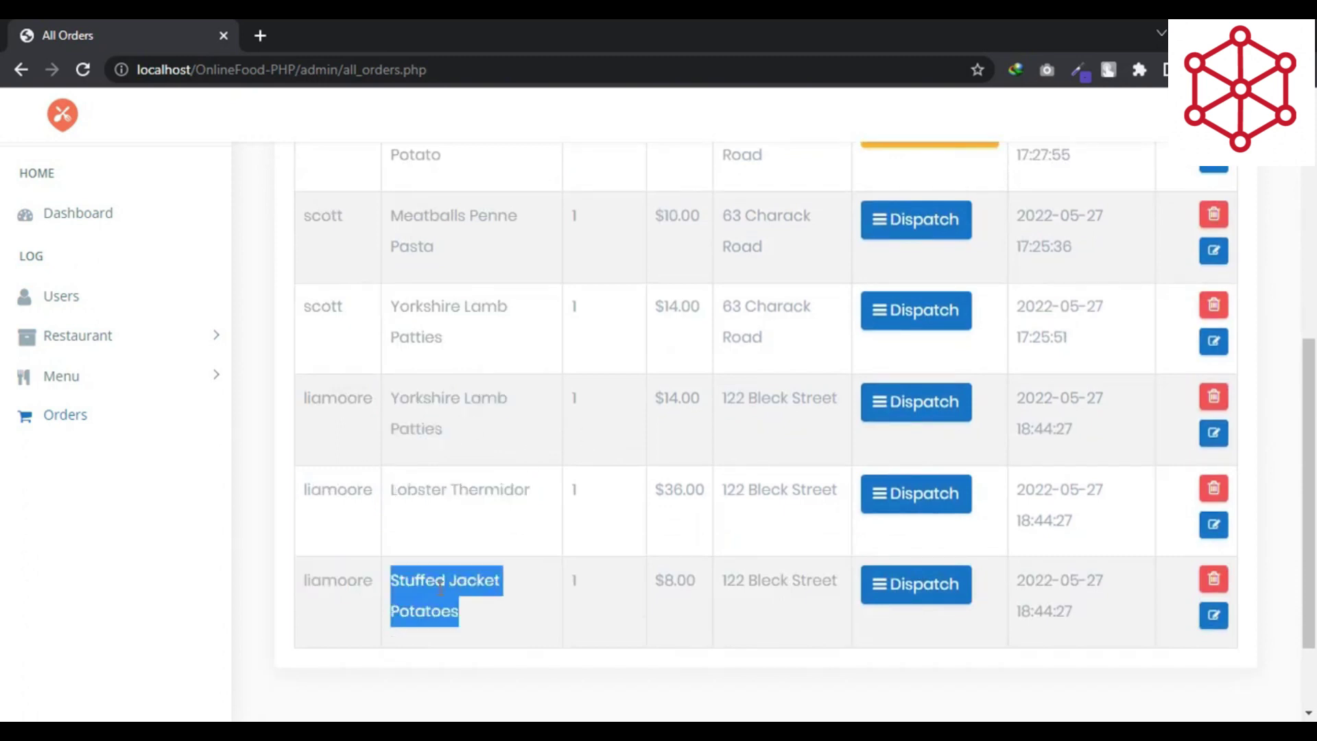
left_click(458, 583)
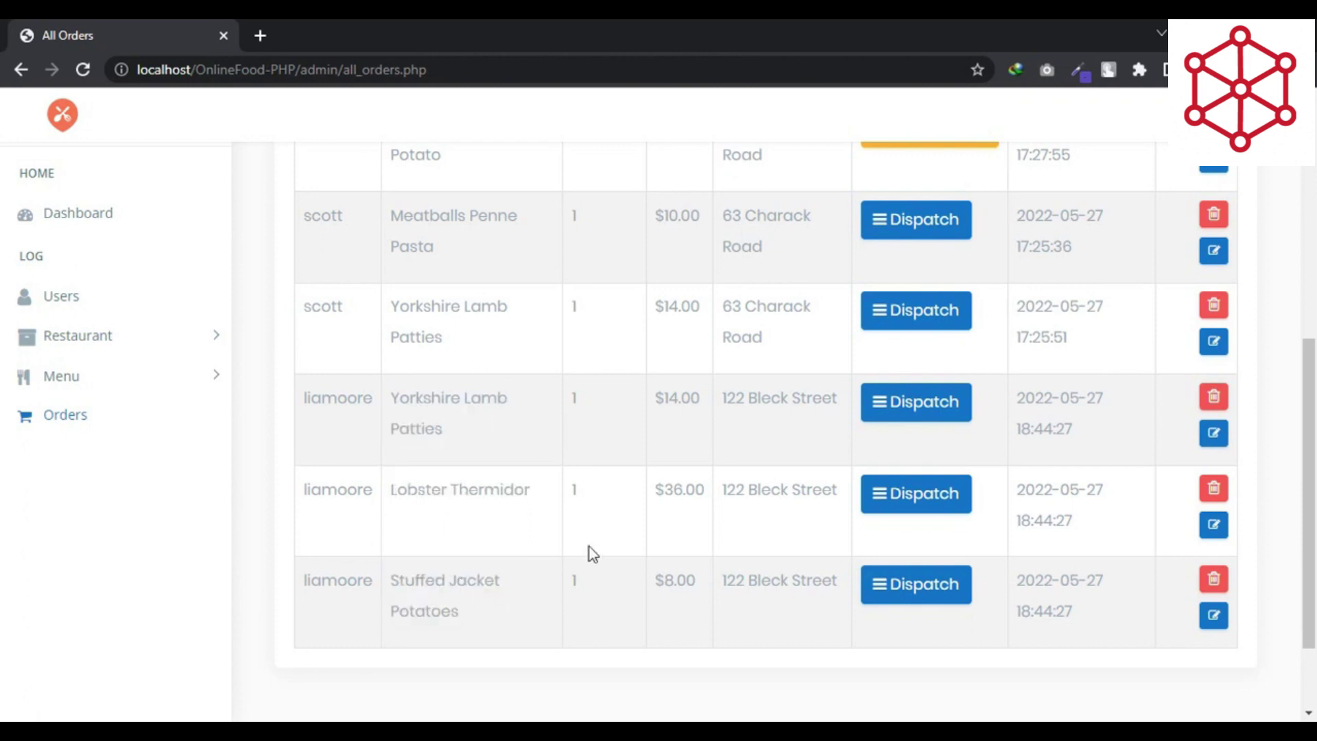
triple_click(439, 407)
left_click(478, 400)
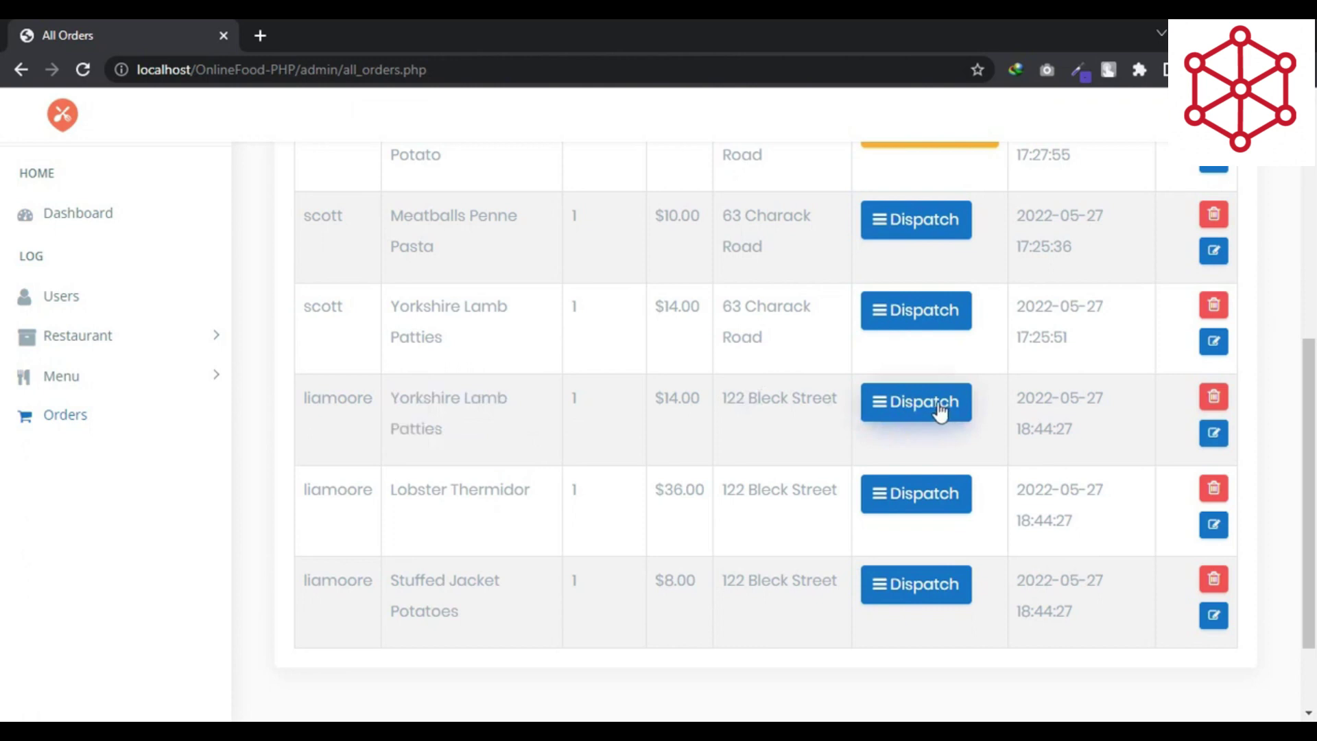
Open the second Yorkshire Lamb Patties order and submit a status update of On the way with the message "none"
left_click(1213, 444)
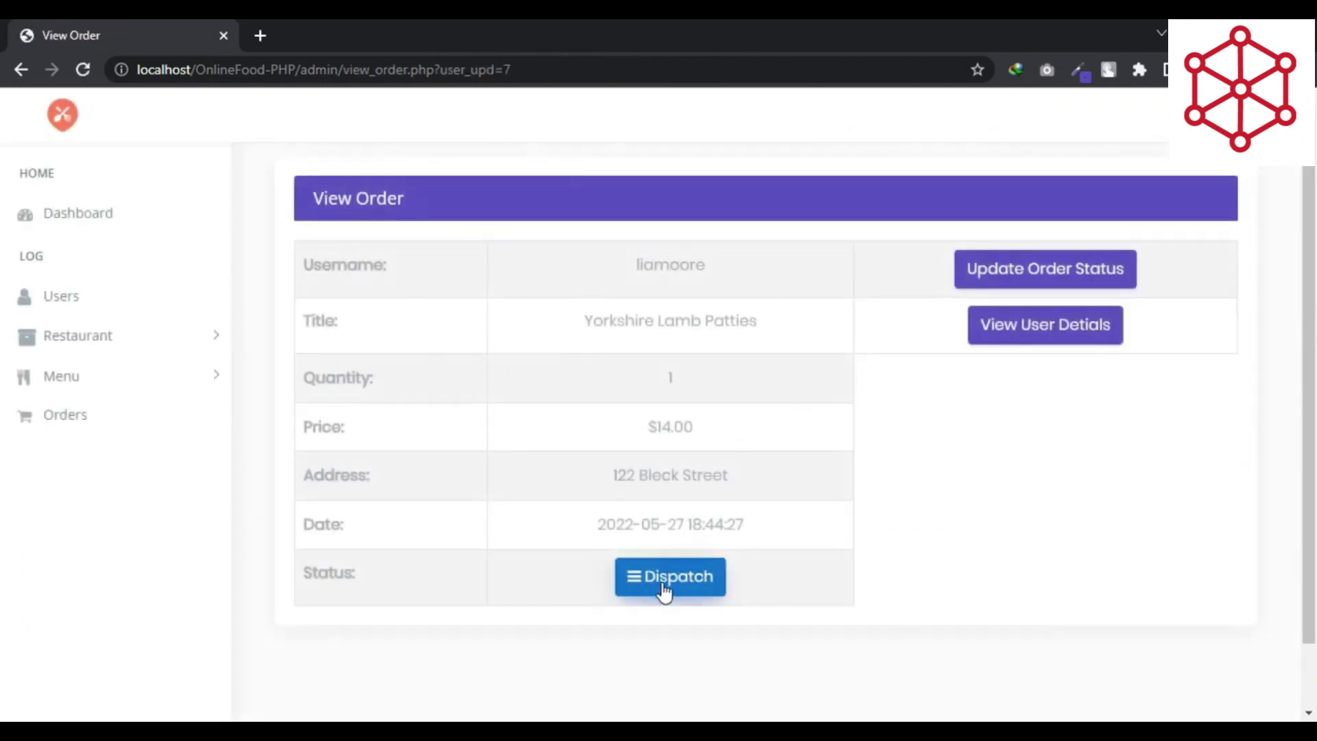
double_click(334, 573)
left_click(434, 562)
left_click(1118, 273)
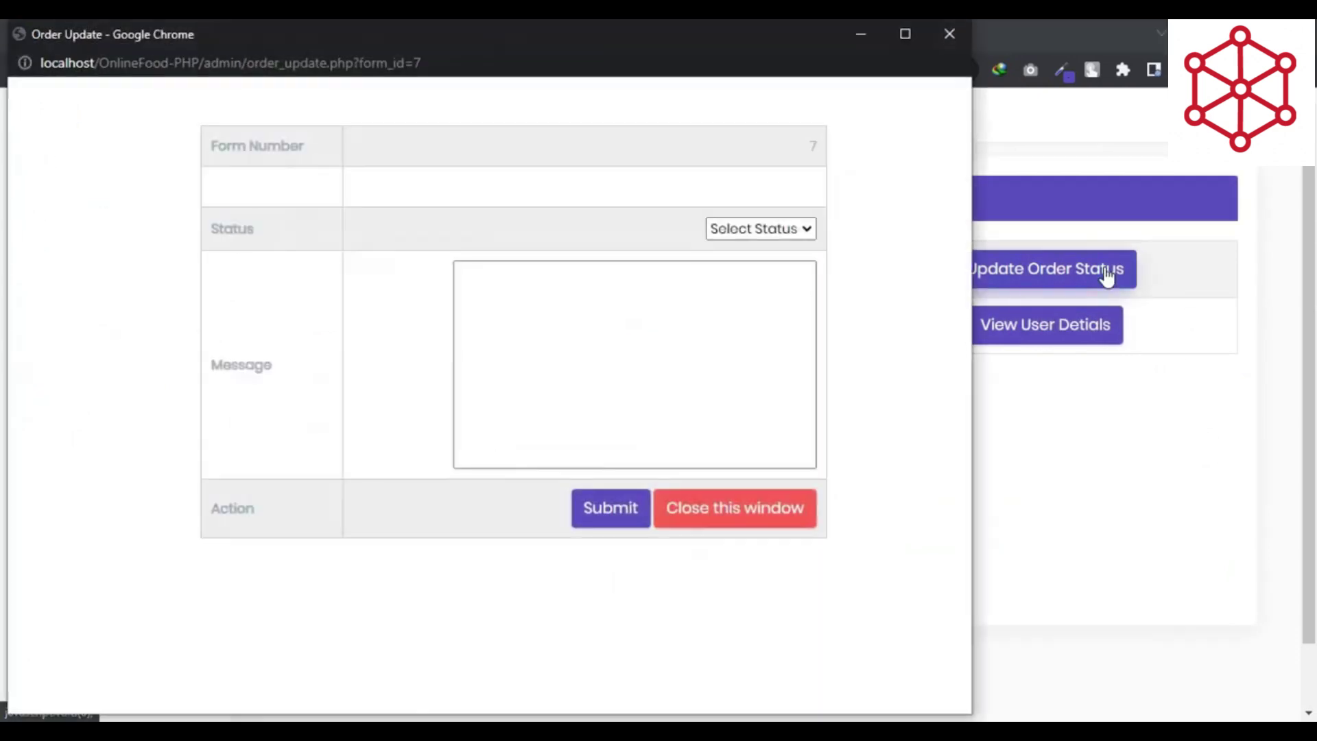
left_click(773, 231)
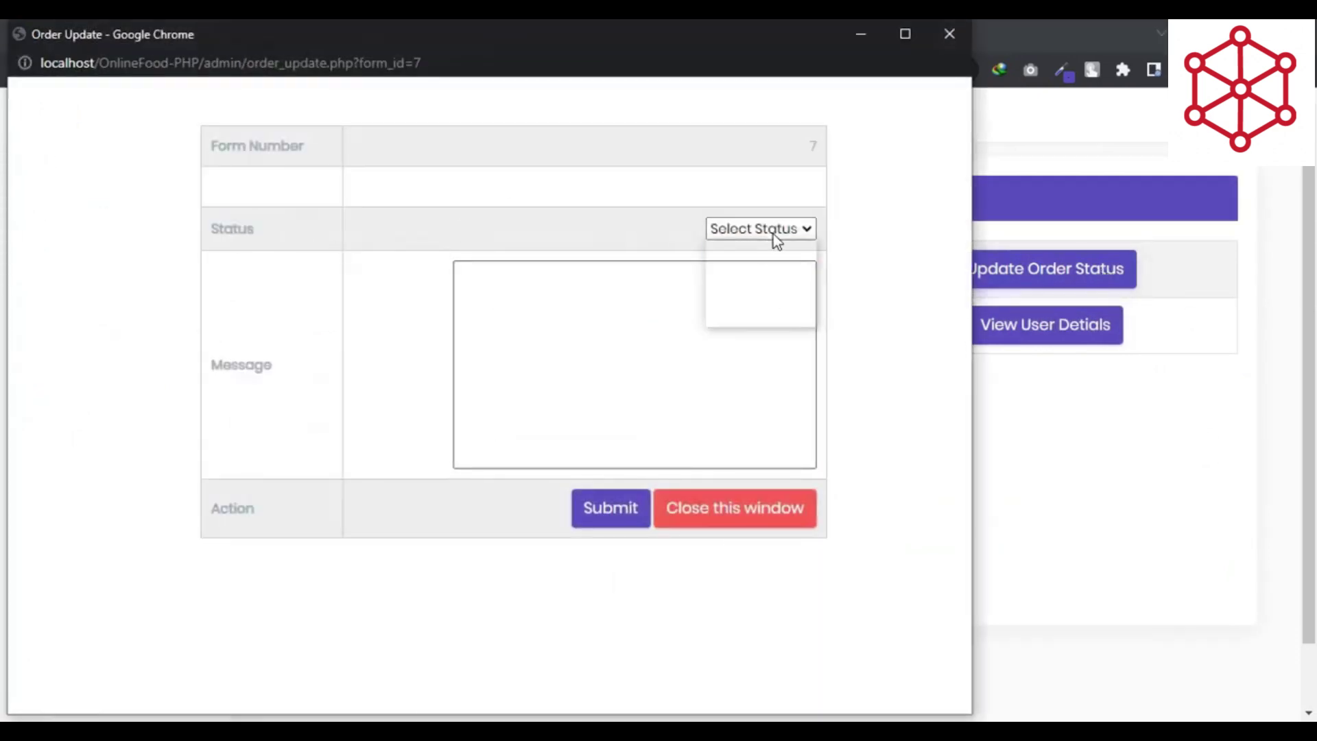
left_click(777, 273)
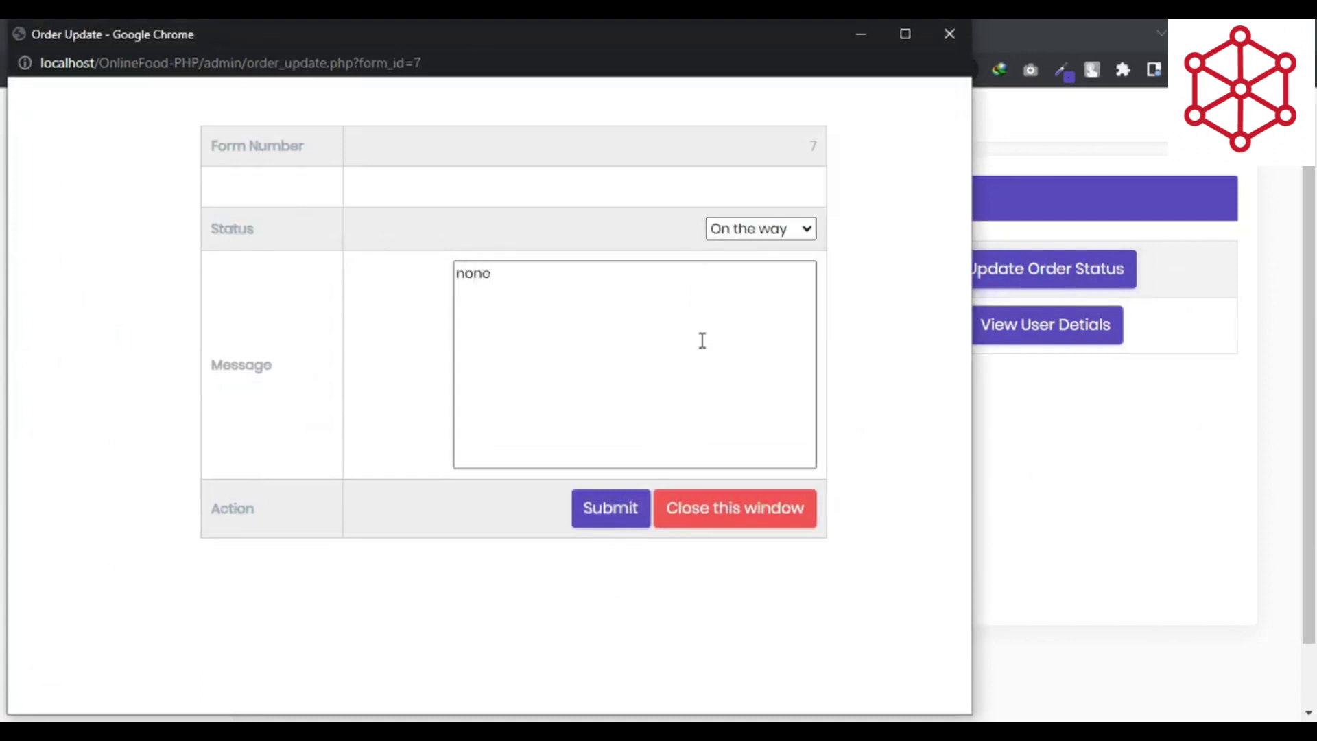
left_click(610, 507)
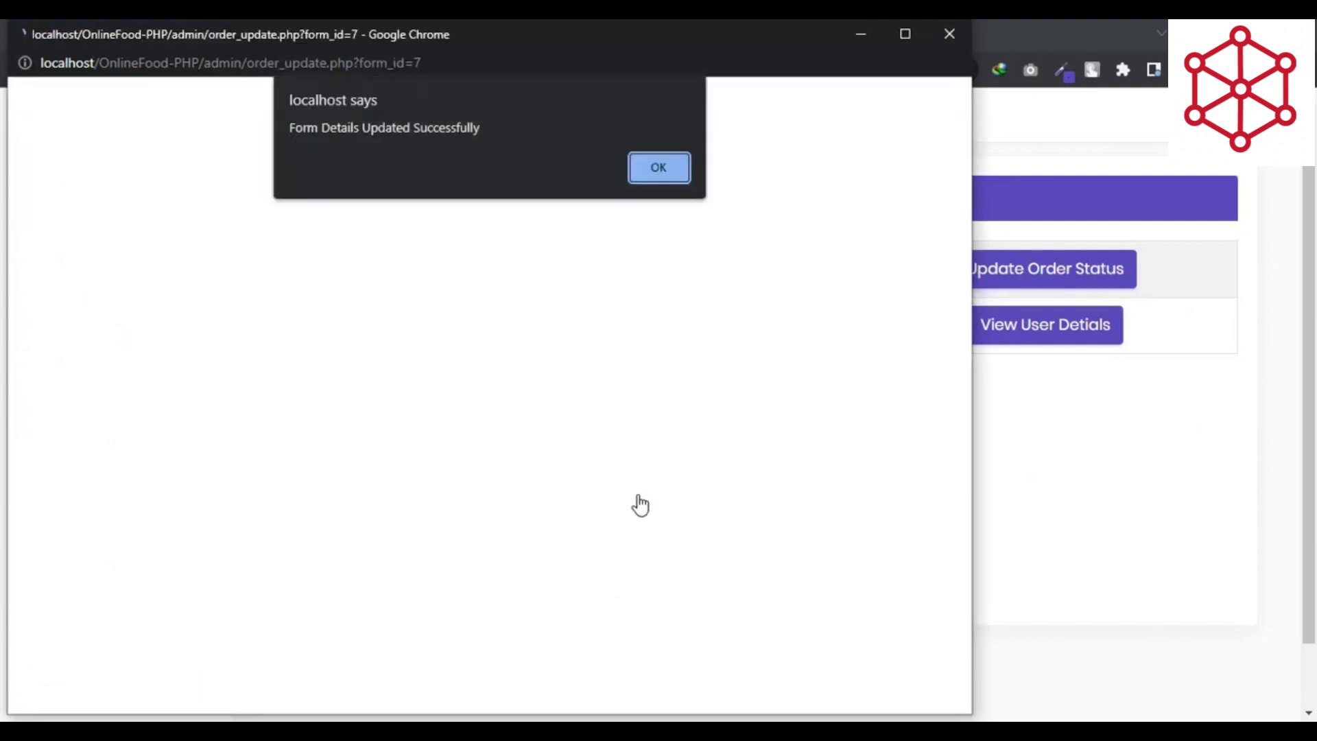
left_click(680, 174)
left_click(761, 508)
Open the Lobster Thermidor order from the All Orders list and submit its status as On the way with the message "none"
left_click(81, 425)
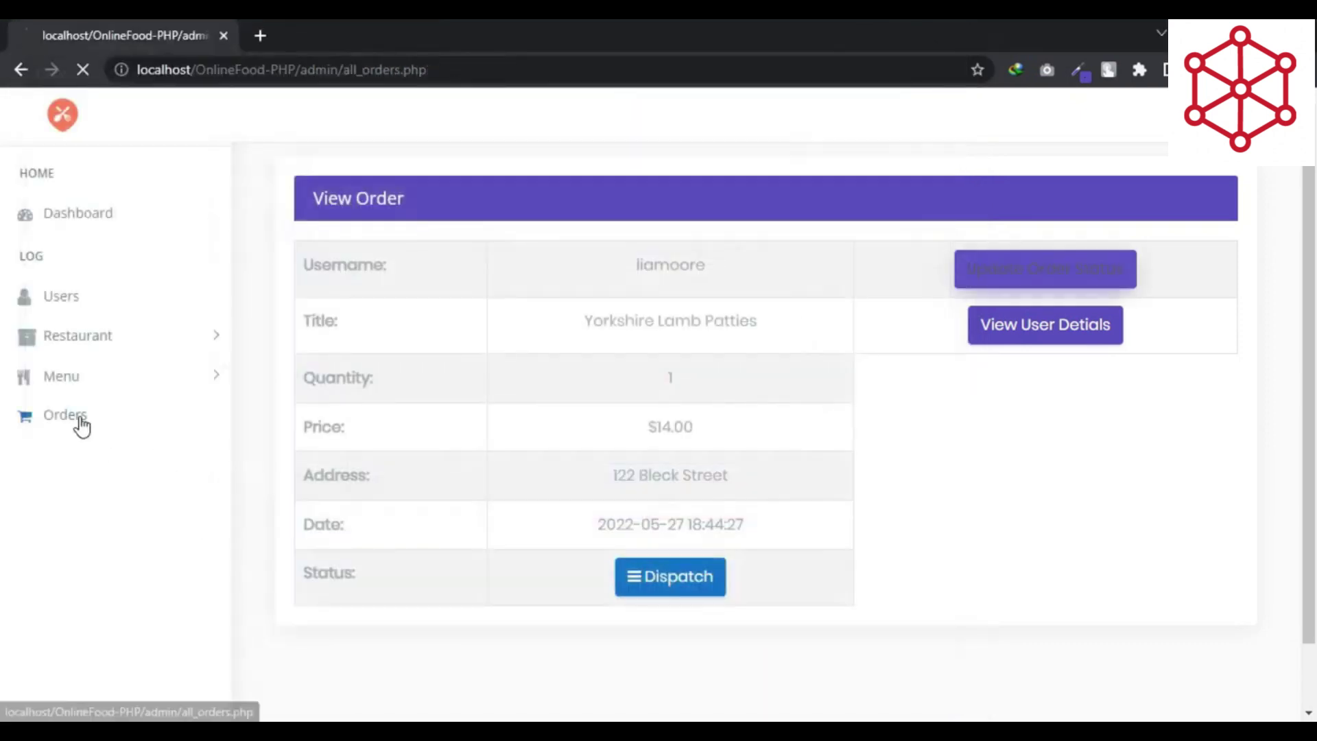
scroll(681, 415, "down", 7)
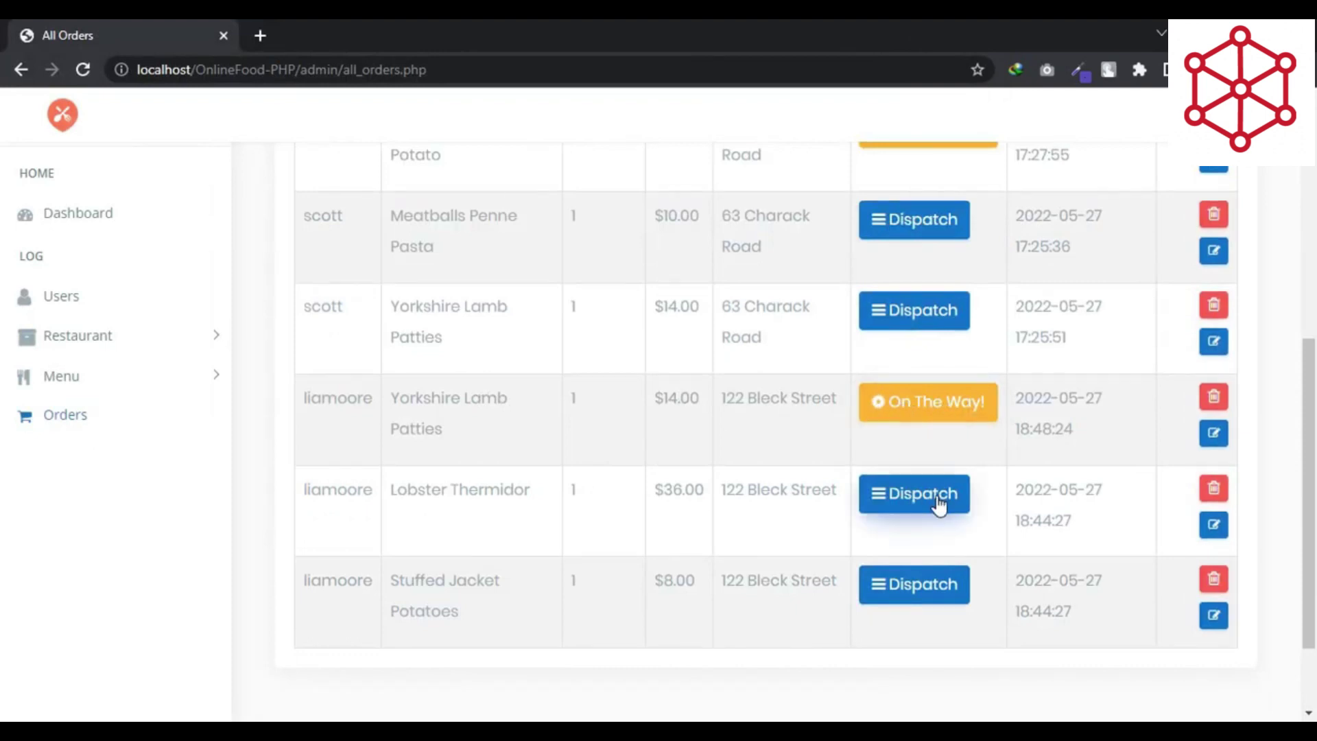
left_click(1213, 523)
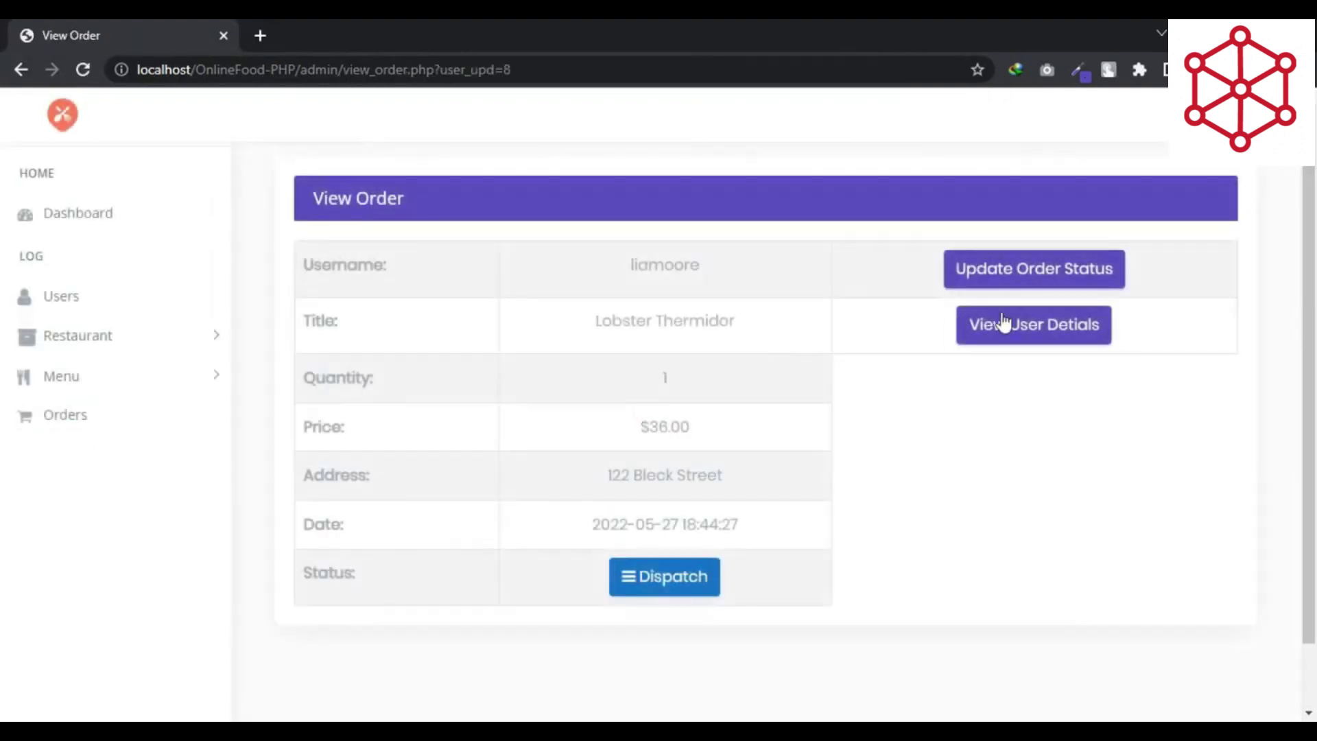
left_click(1013, 289)
left_click(800, 231)
left_click(758, 272)
left_click(677, 306)
type("nono")
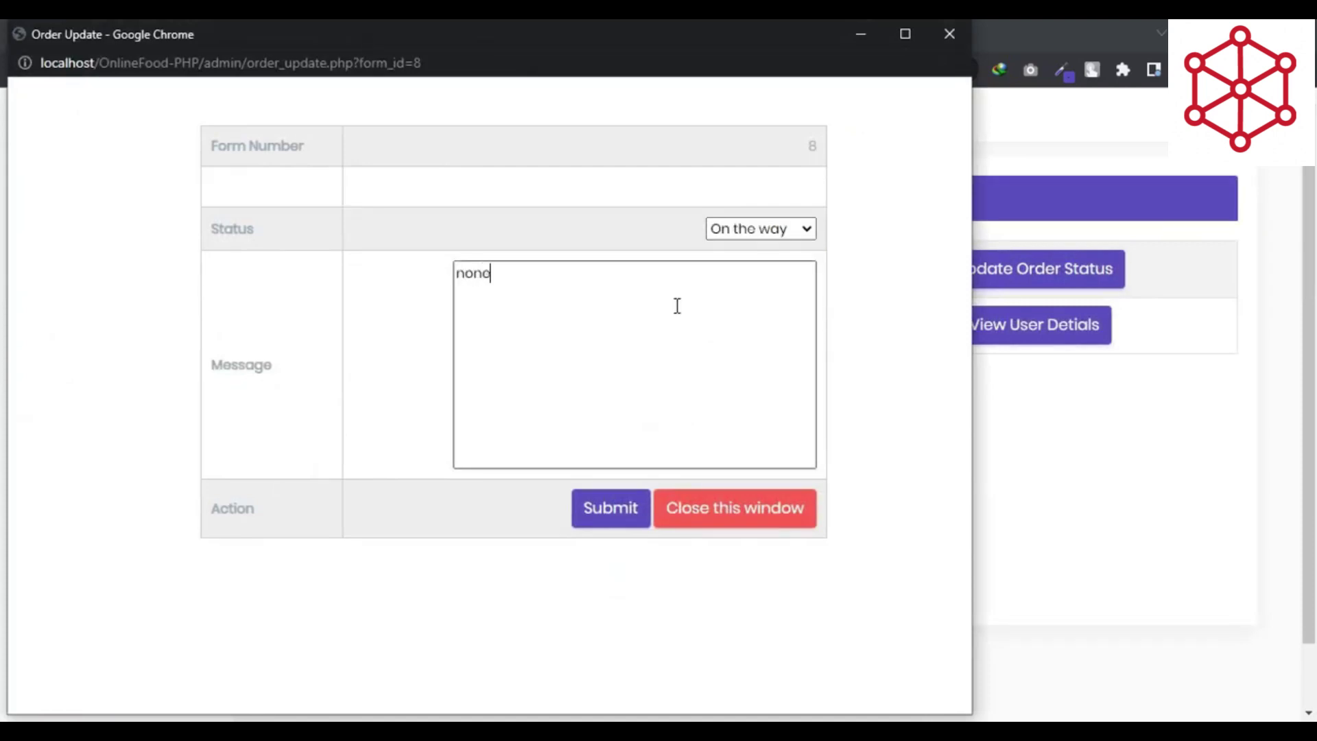
left_click(604, 507)
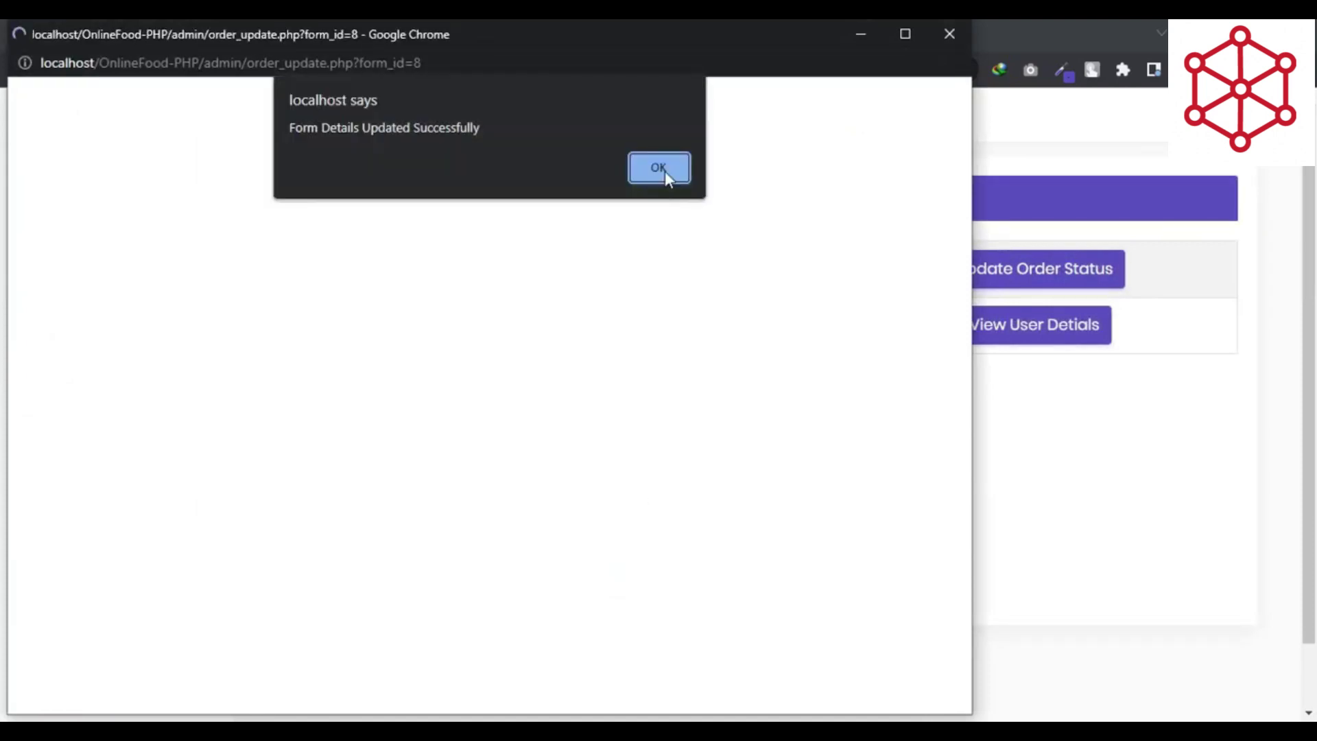
left_click(660, 169)
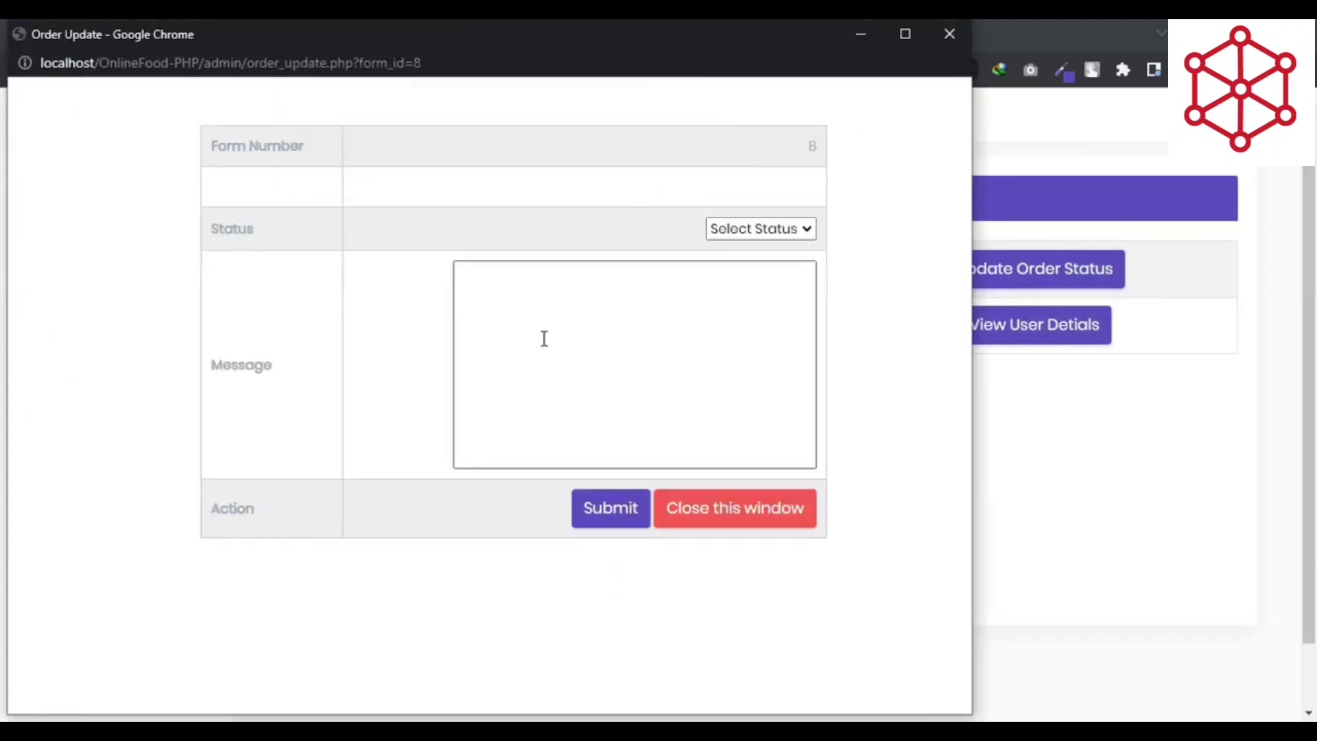
left_click(720, 526)
Open the Stuffed Jacket Potatoes order from the All Orders list and submit its status as Cancelled with the message "thank you"
left_click(84, 418)
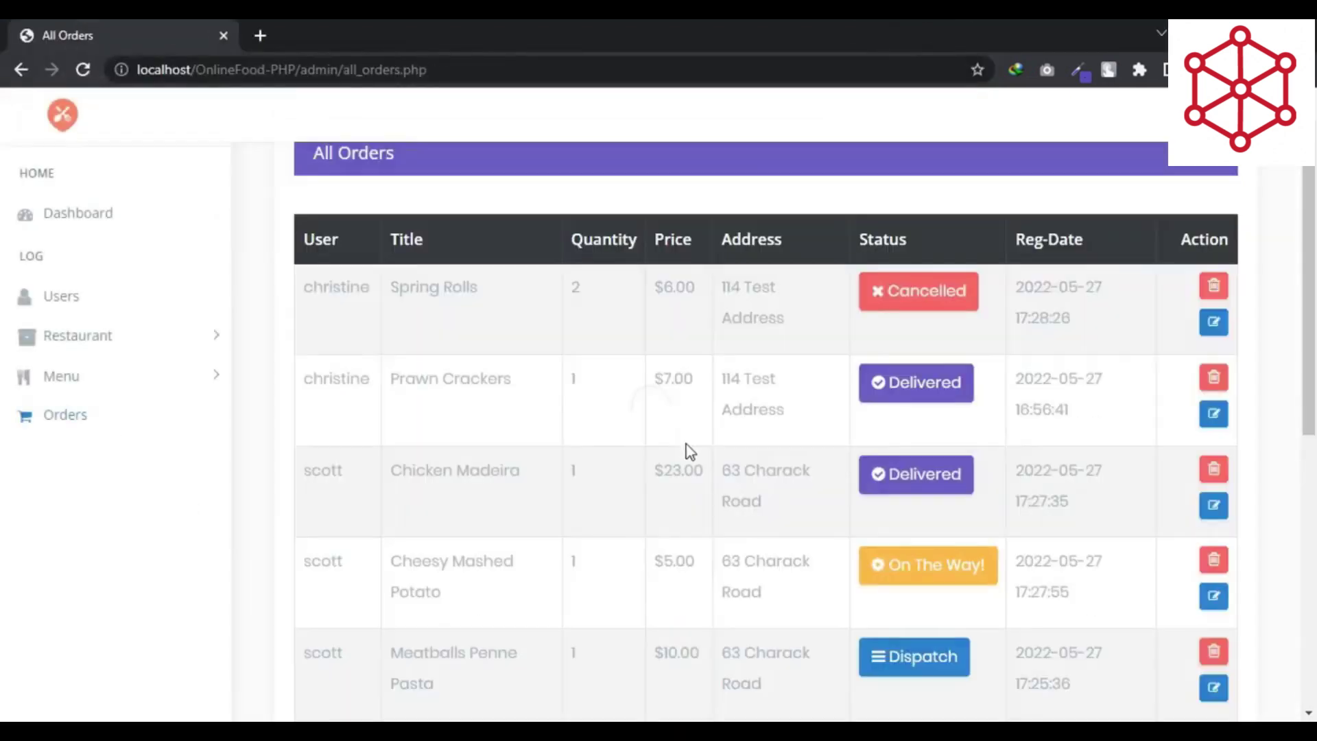
scroll(686, 450, "down", 8)
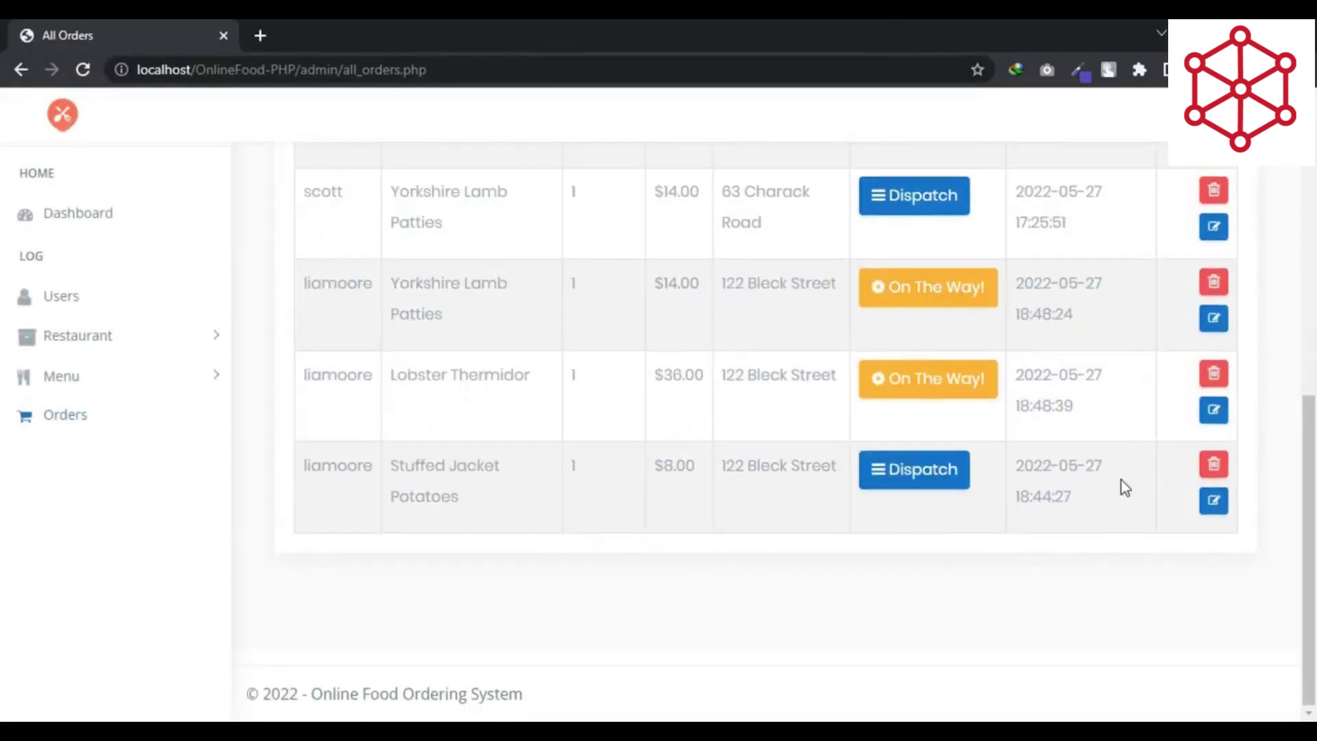
left_click(1213, 503)
left_click(1052, 278)
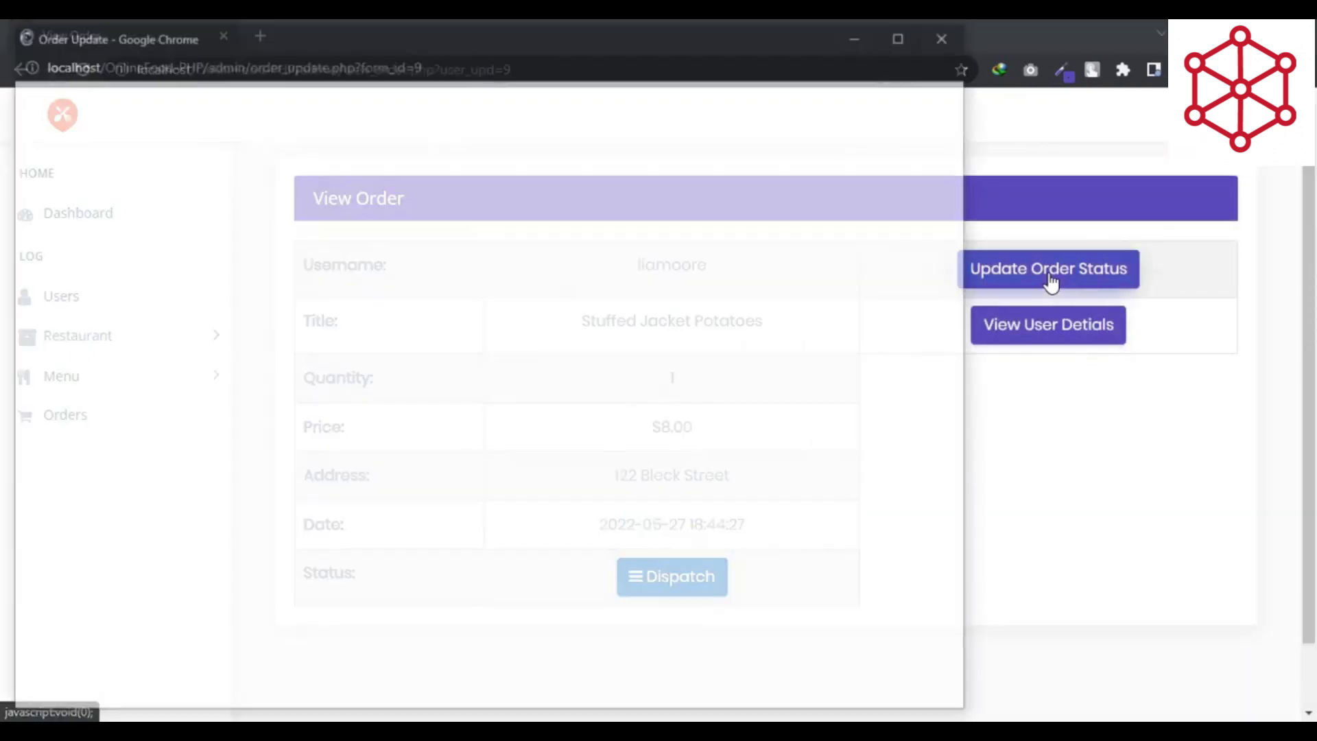
left_click(799, 233)
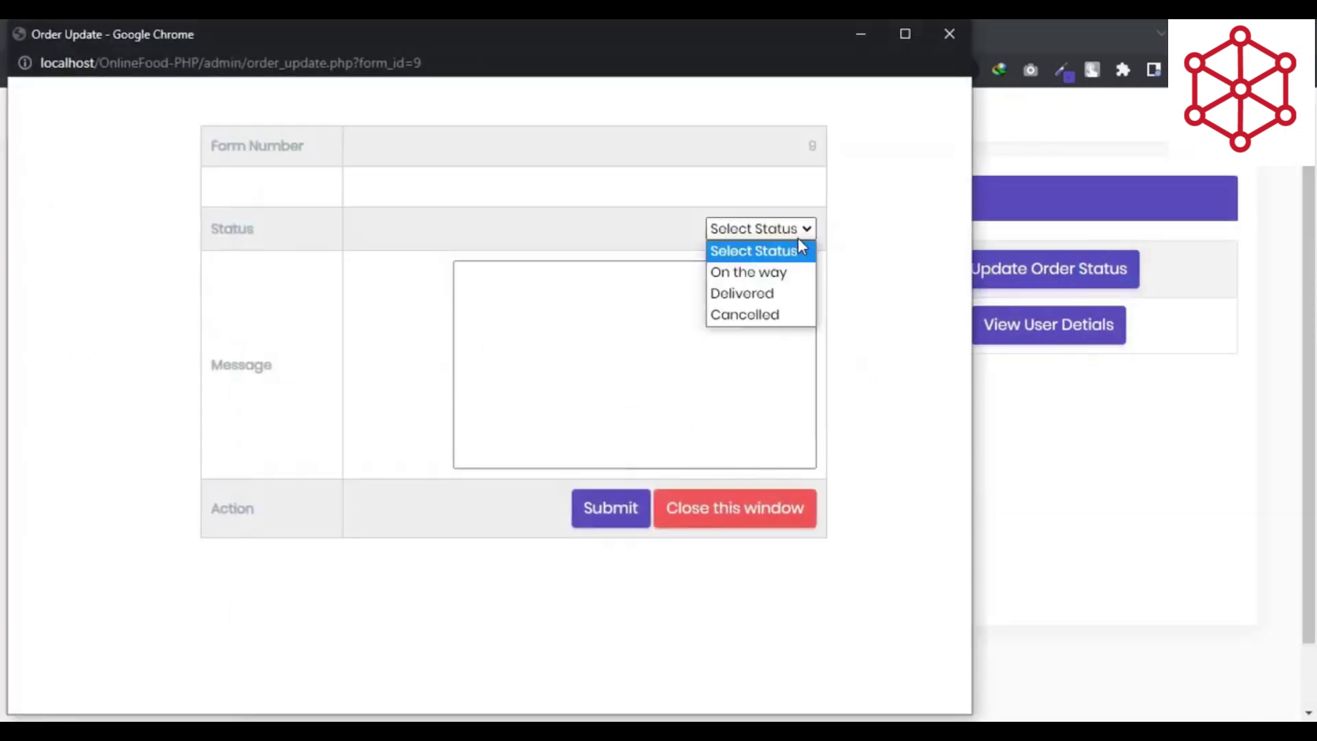
left_click(771, 315)
left_click(668, 323)
type("thank you")
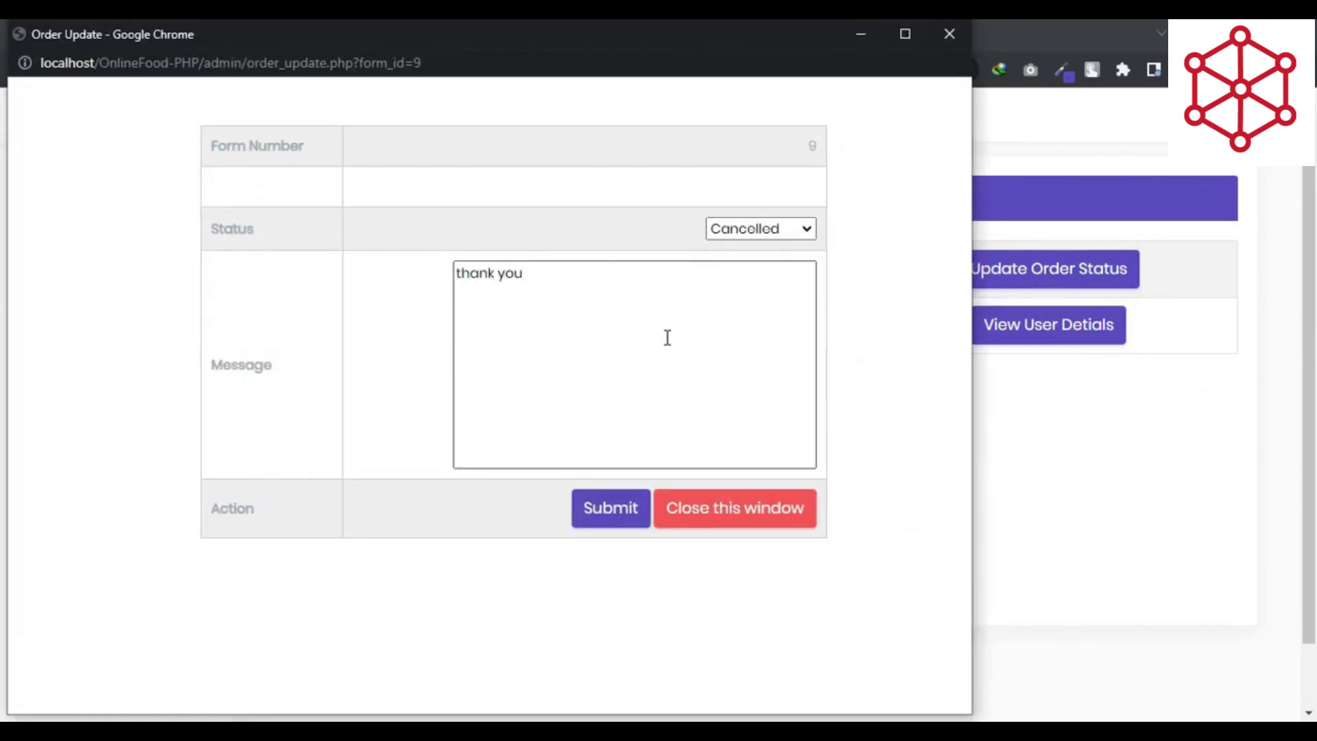
left_click(611, 509)
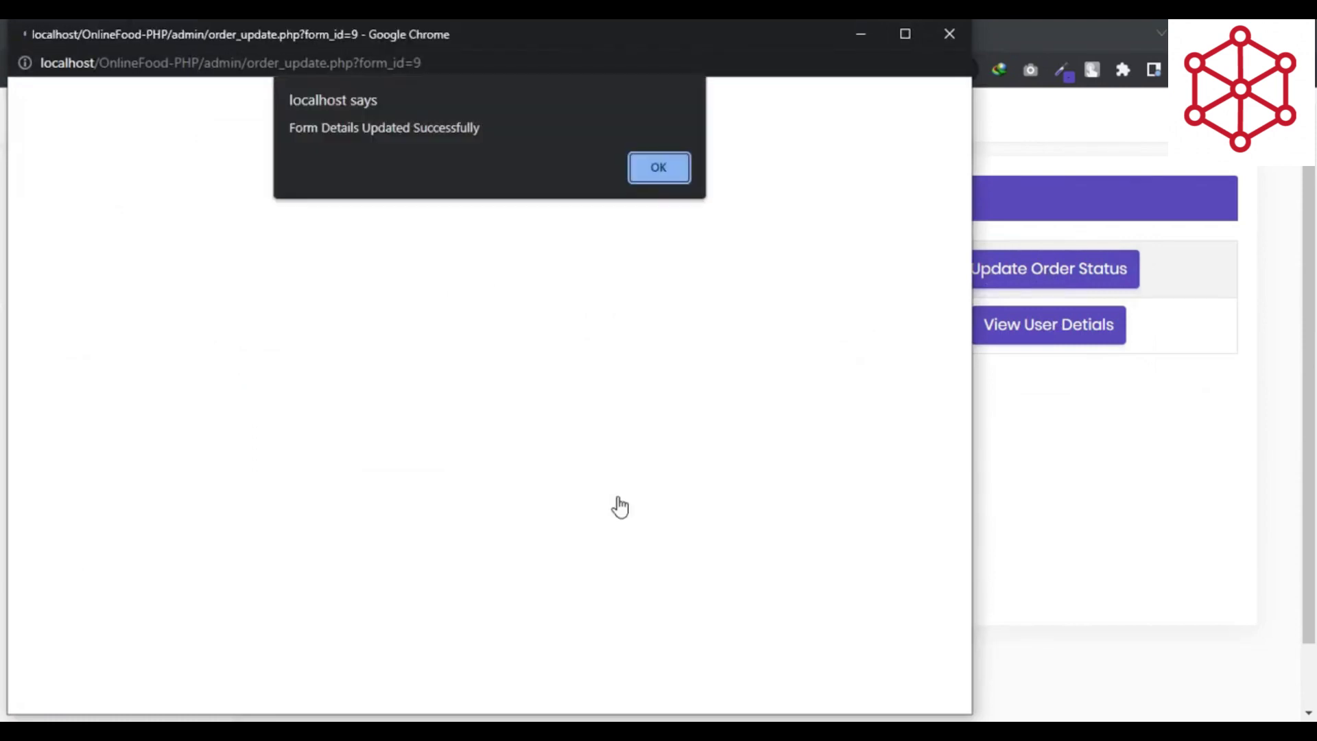
left_click(657, 177)
left_click(774, 516)
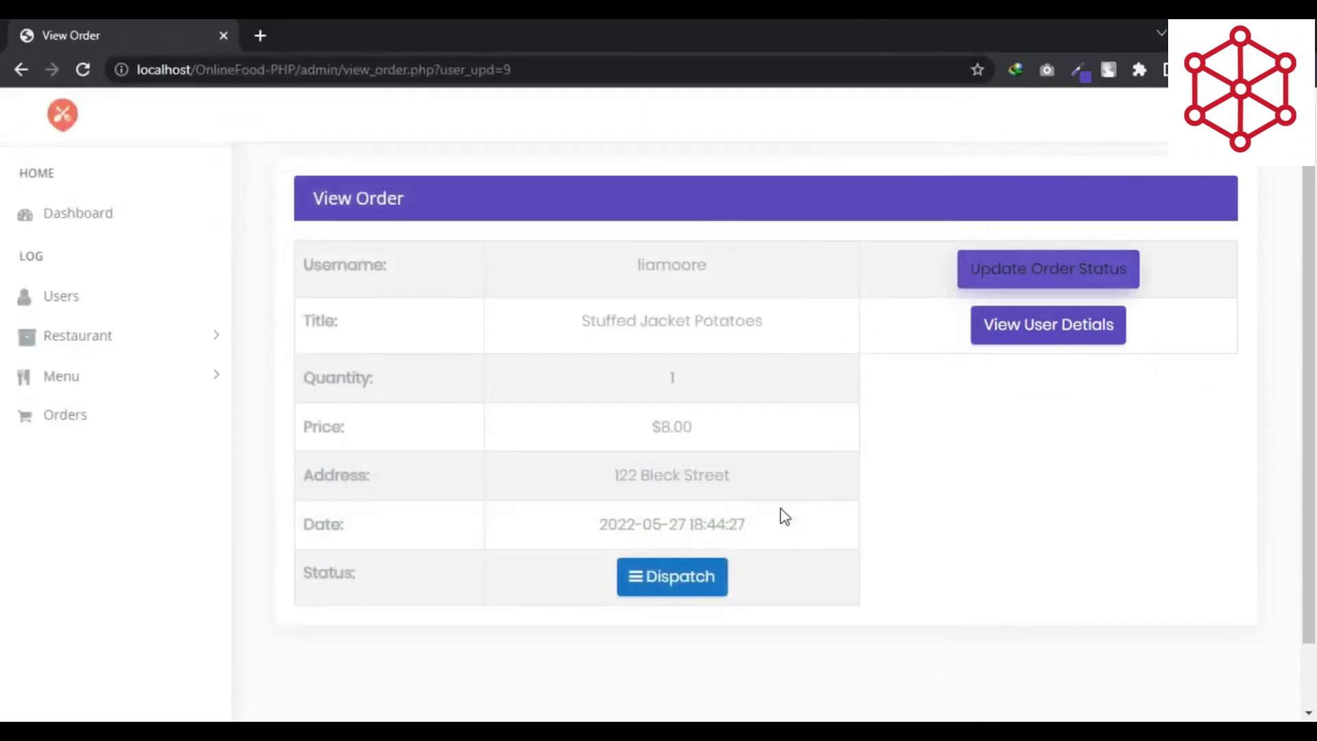
Review the last orders' statuses in the All Orders list and check the order totals on the admin dashboard
left_click(24, 413)
scroll(775, 453, "down", 7)
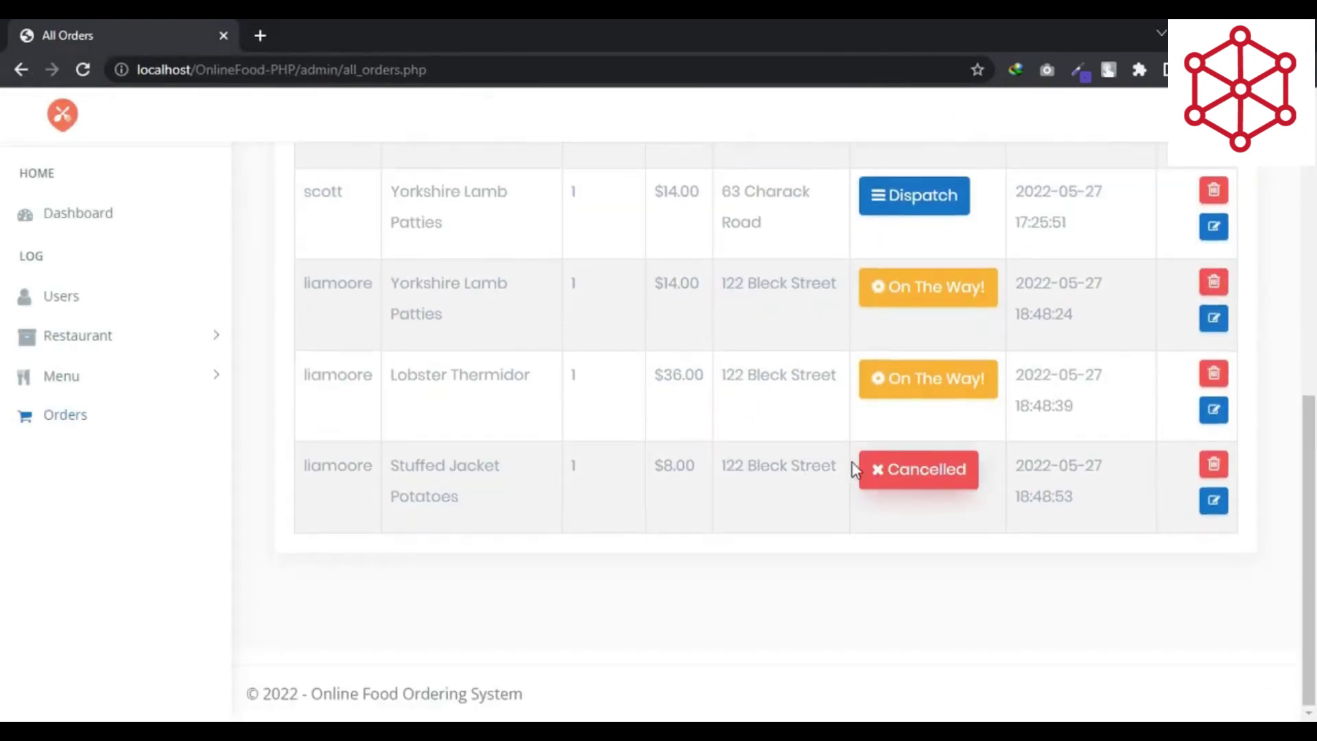
scroll(854, 470, "up", 7)
left_click(91, 216)
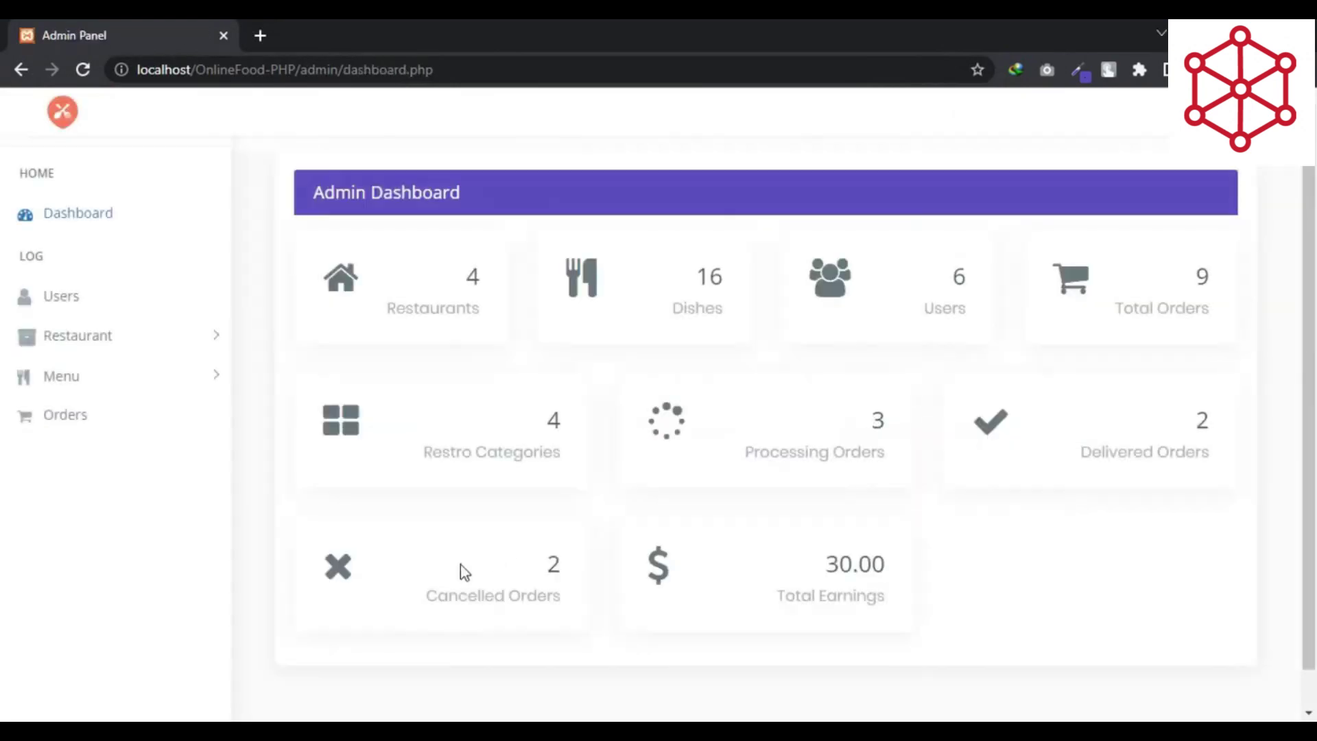
Update the second Yorkshire Lamb Patties order to Delivered with the message "thank you for your ordering with us" and return to All Orders
left_click(118, 420)
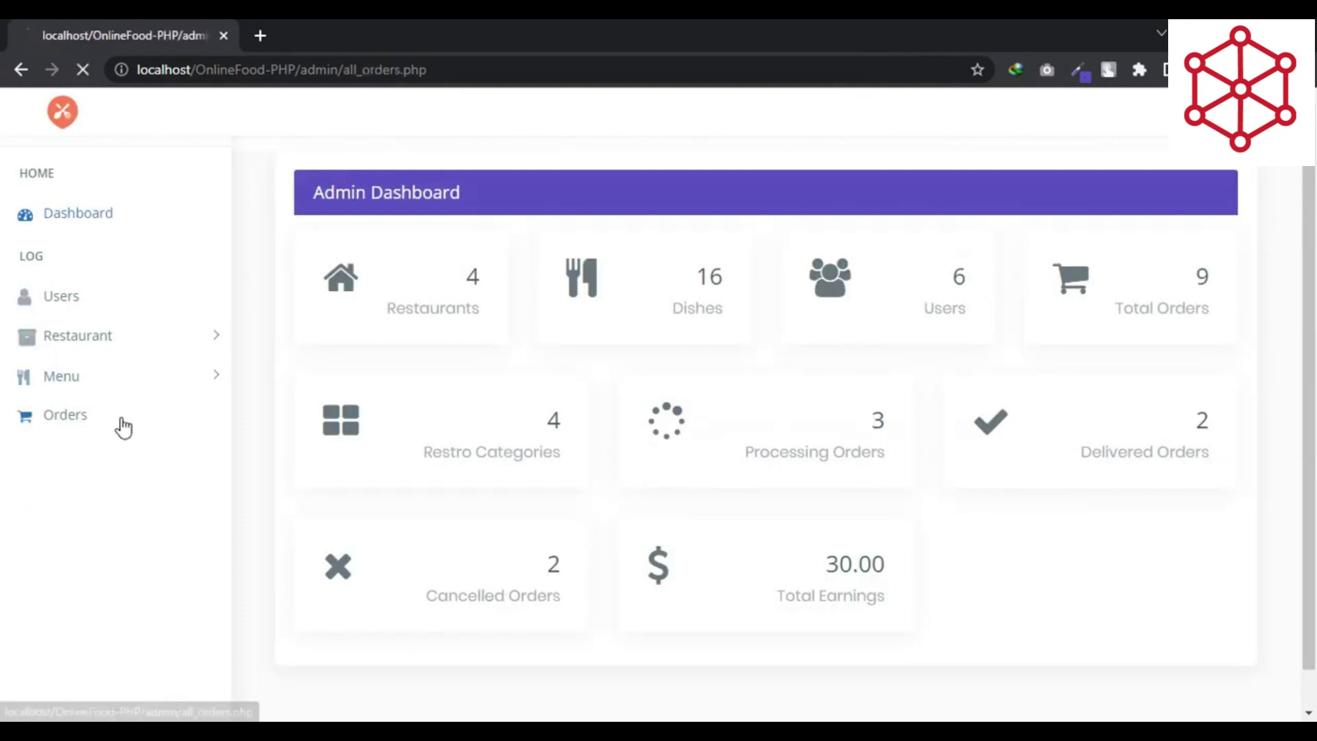
scroll(850, 483, "down", 6)
scroll(850, 480, "up", 1)
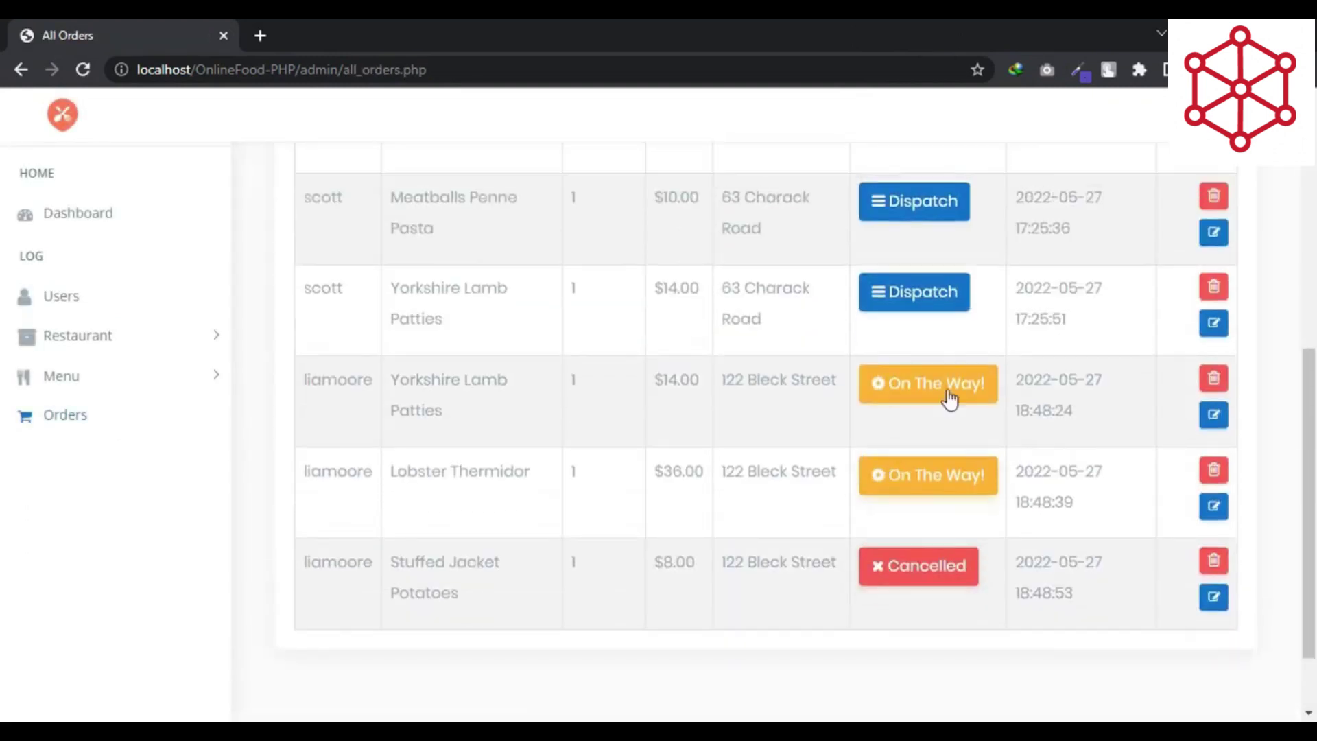
left_click(1214, 414)
left_click(1029, 275)
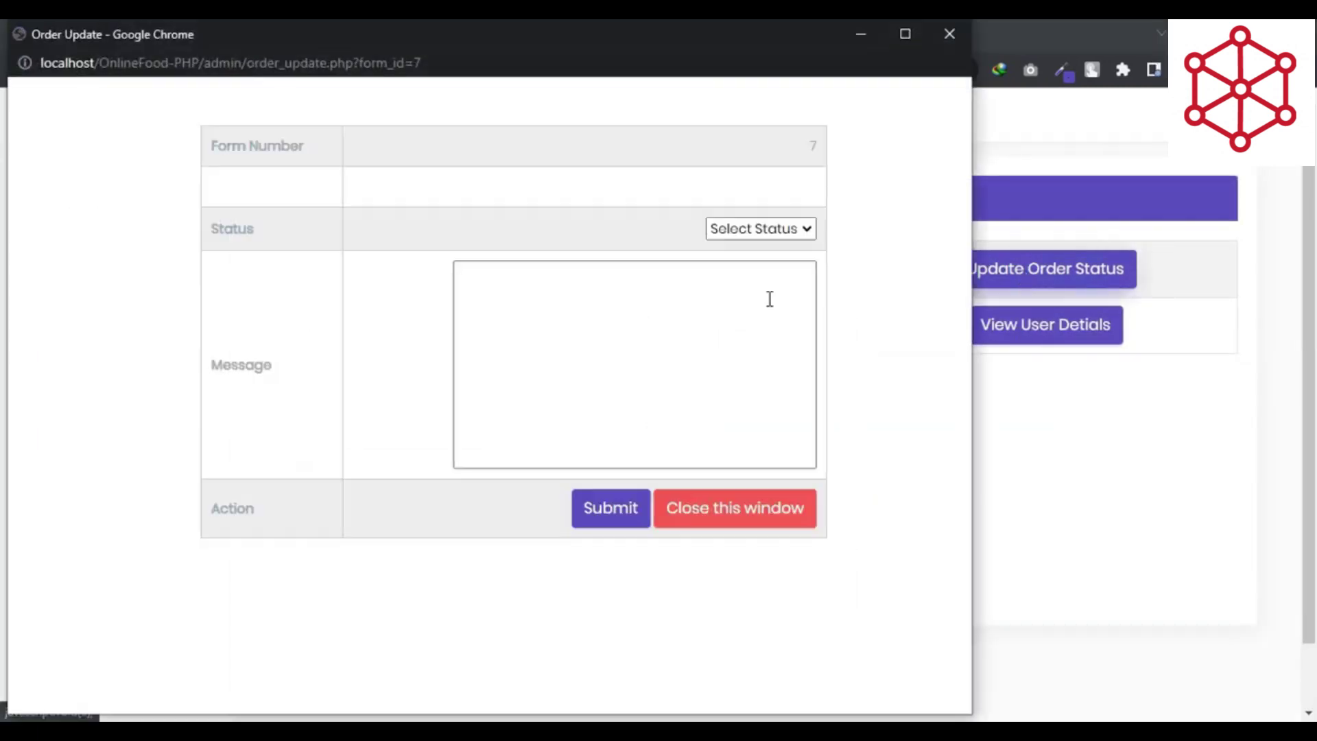
left_click(772, 228)
left_click(758, 294)
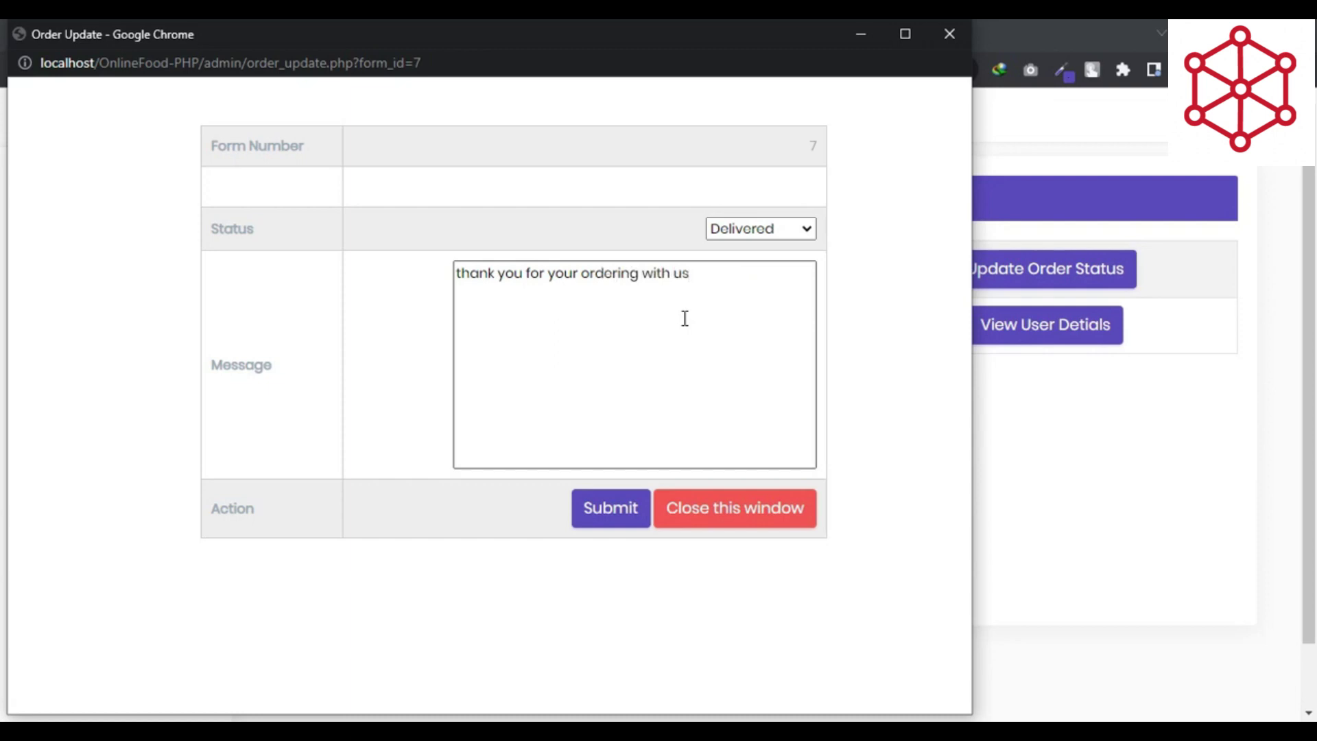
left_click(600, 522)
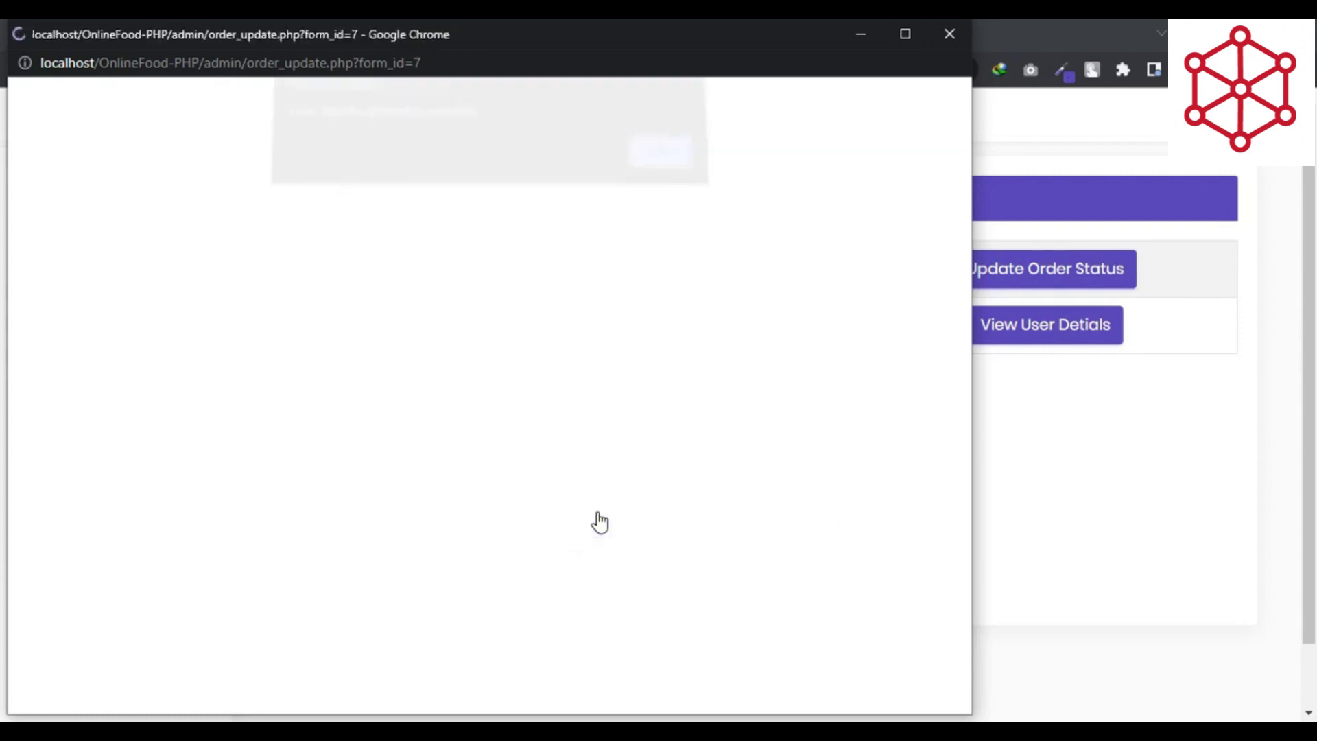
left_click(661, 176)
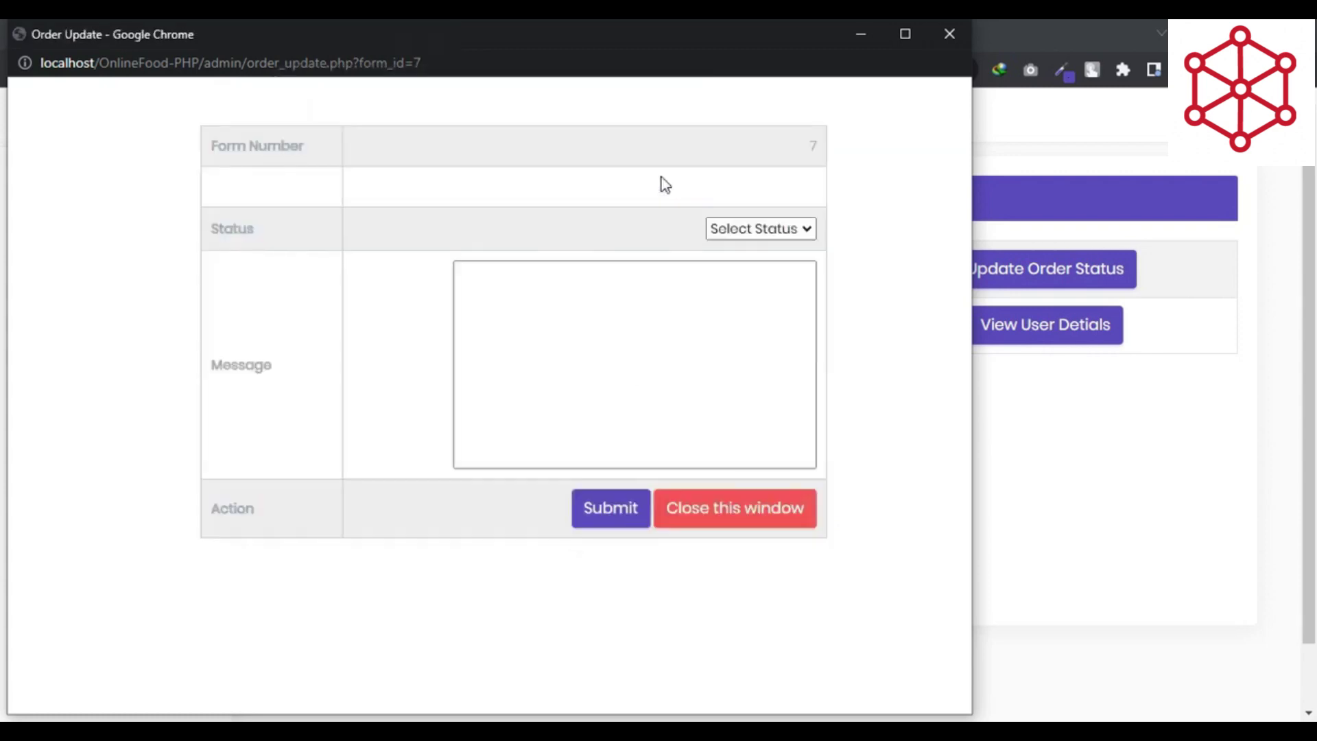
left_click(709, 516)
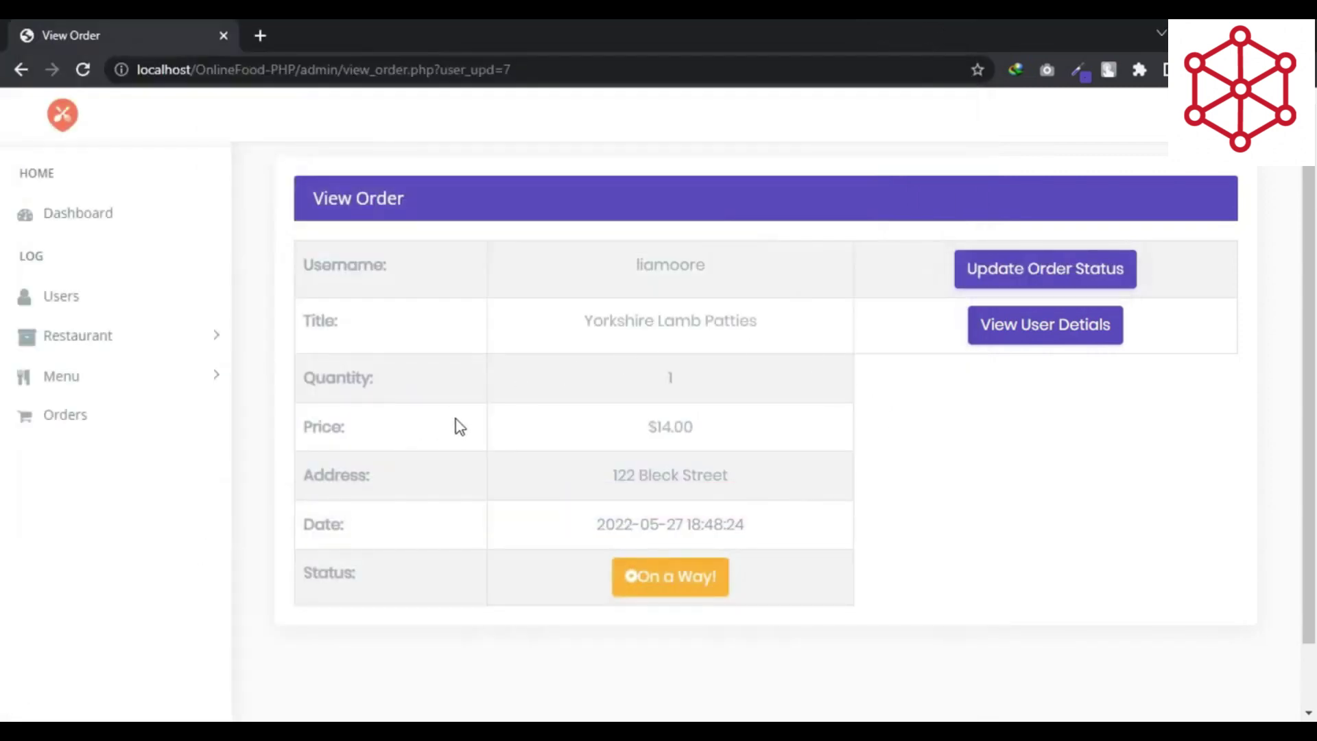
left_click(77, 420)
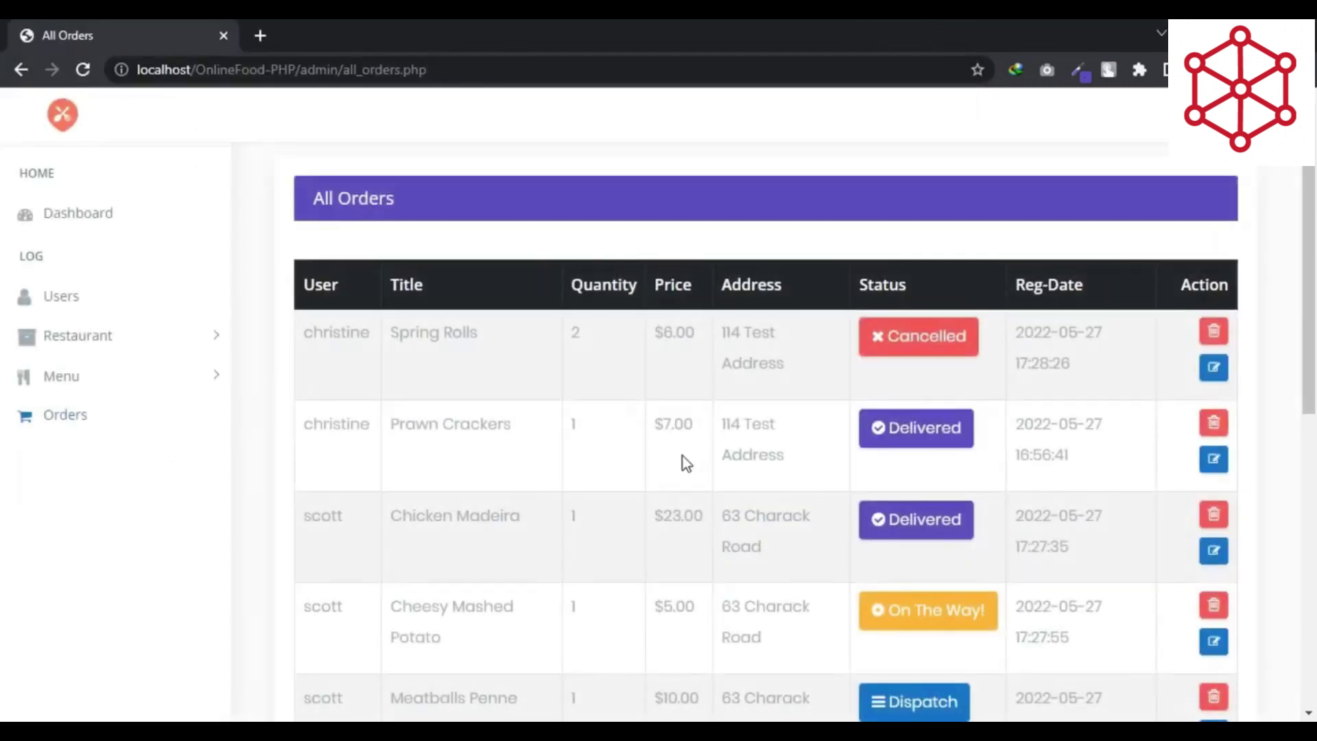
Open the Lobster Thermidor order from the All Orders list, submit its status as Delivered with the message "thanks" and close the update window
scroll(682, 455, "down", 10)
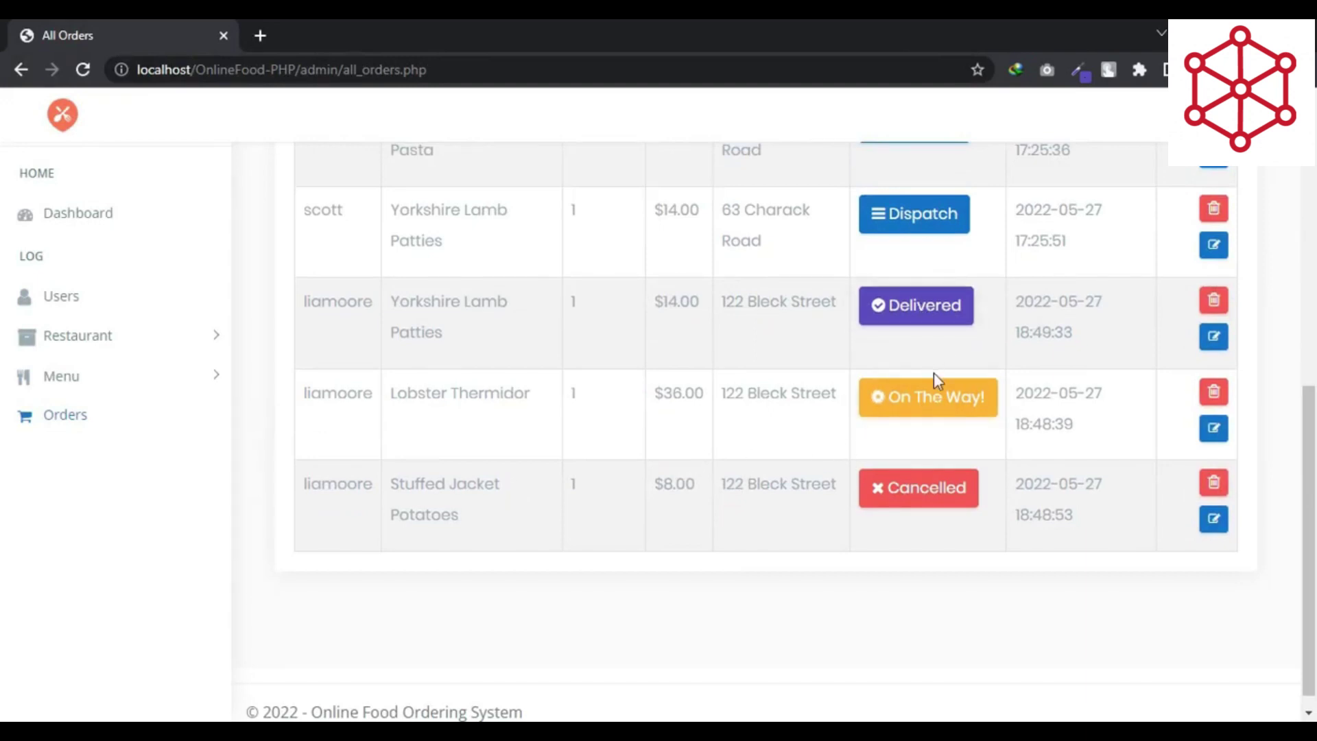
scroll(932, 372, "up", 2)
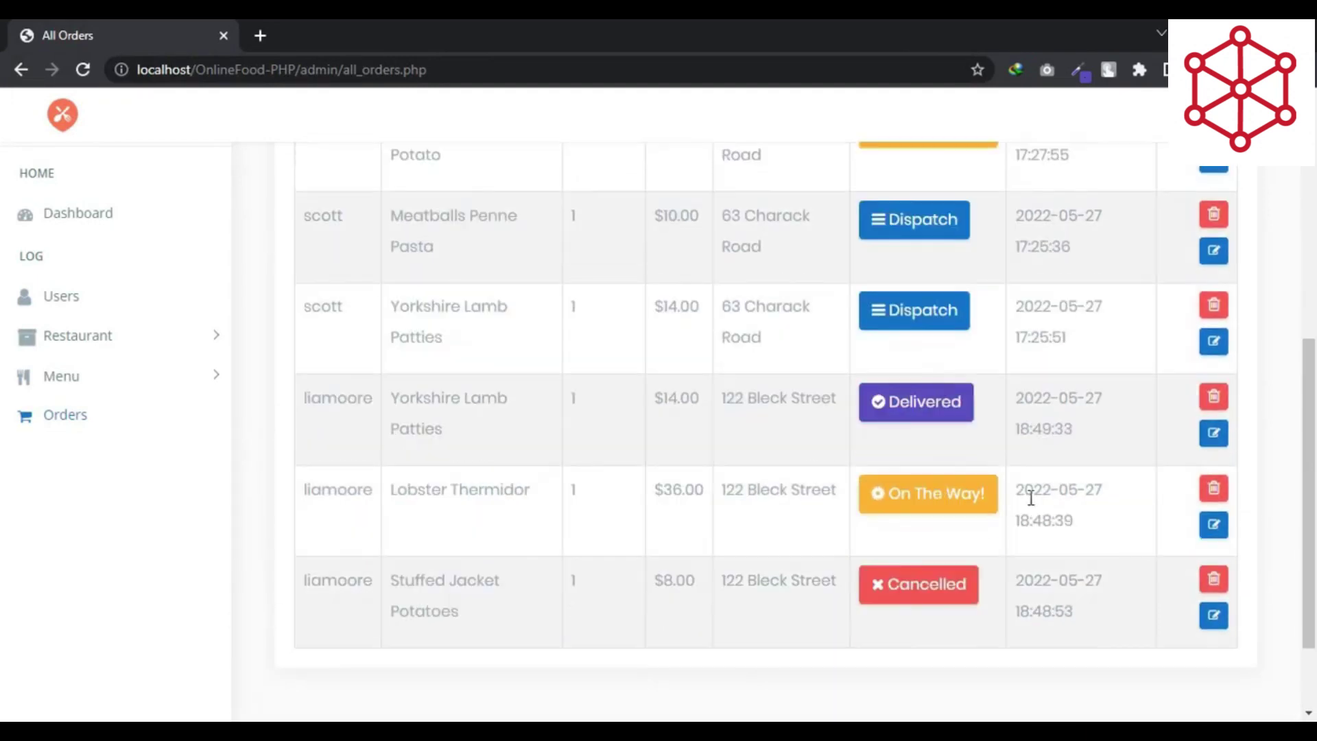
left_click(1204, 530)
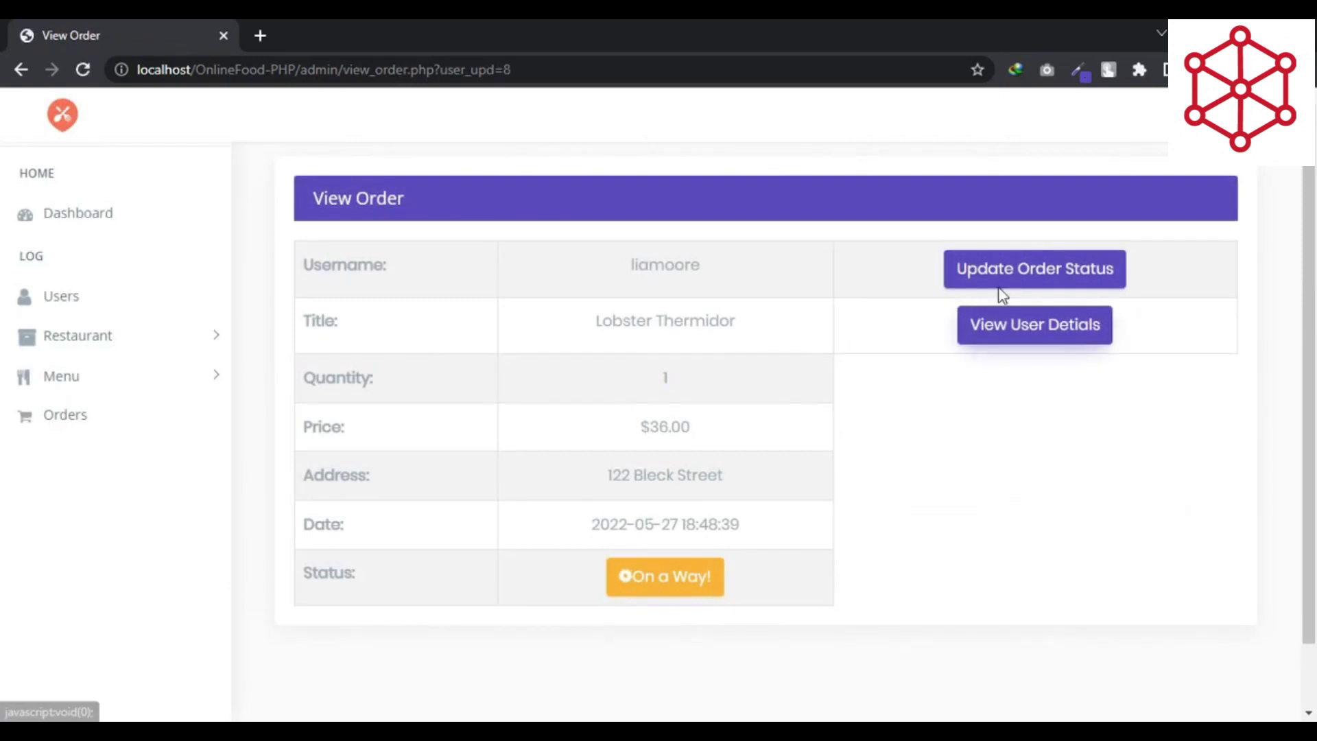
left_click(1007, 269)
left_click(775, 230)
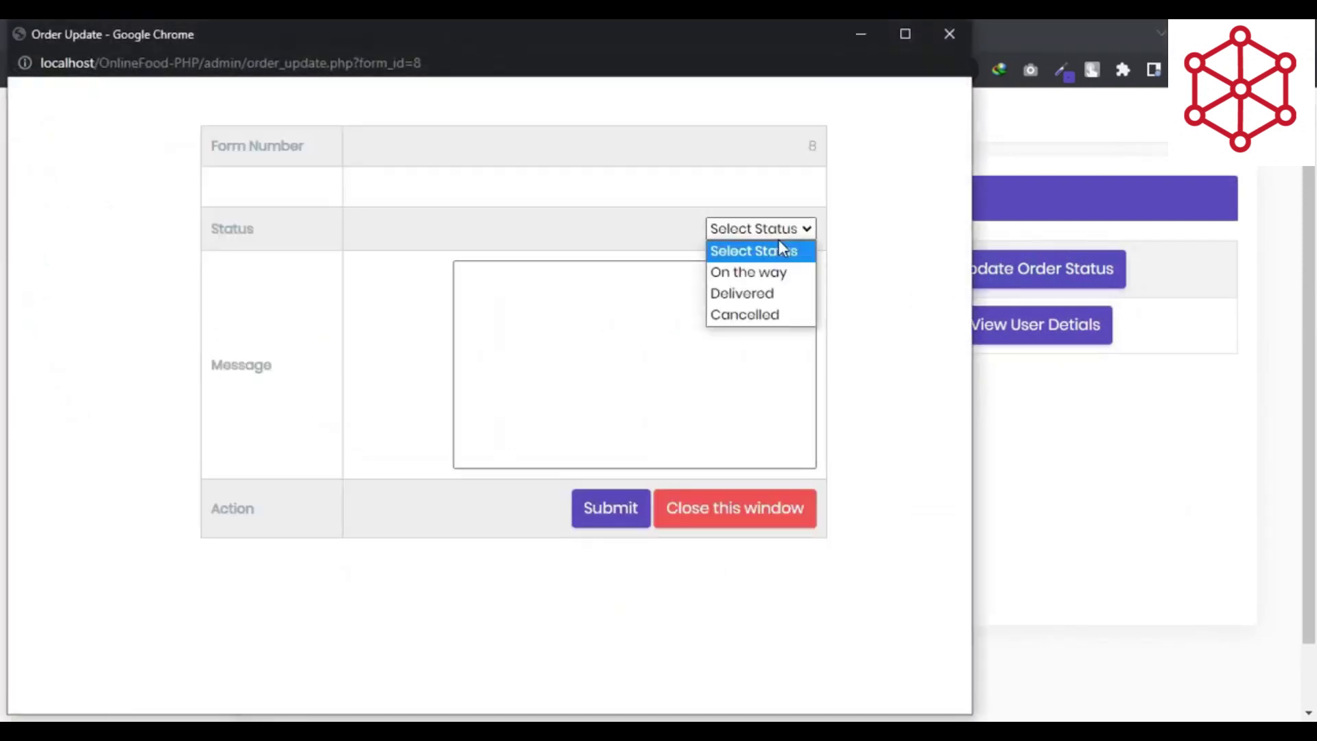
left_click(755, 291)
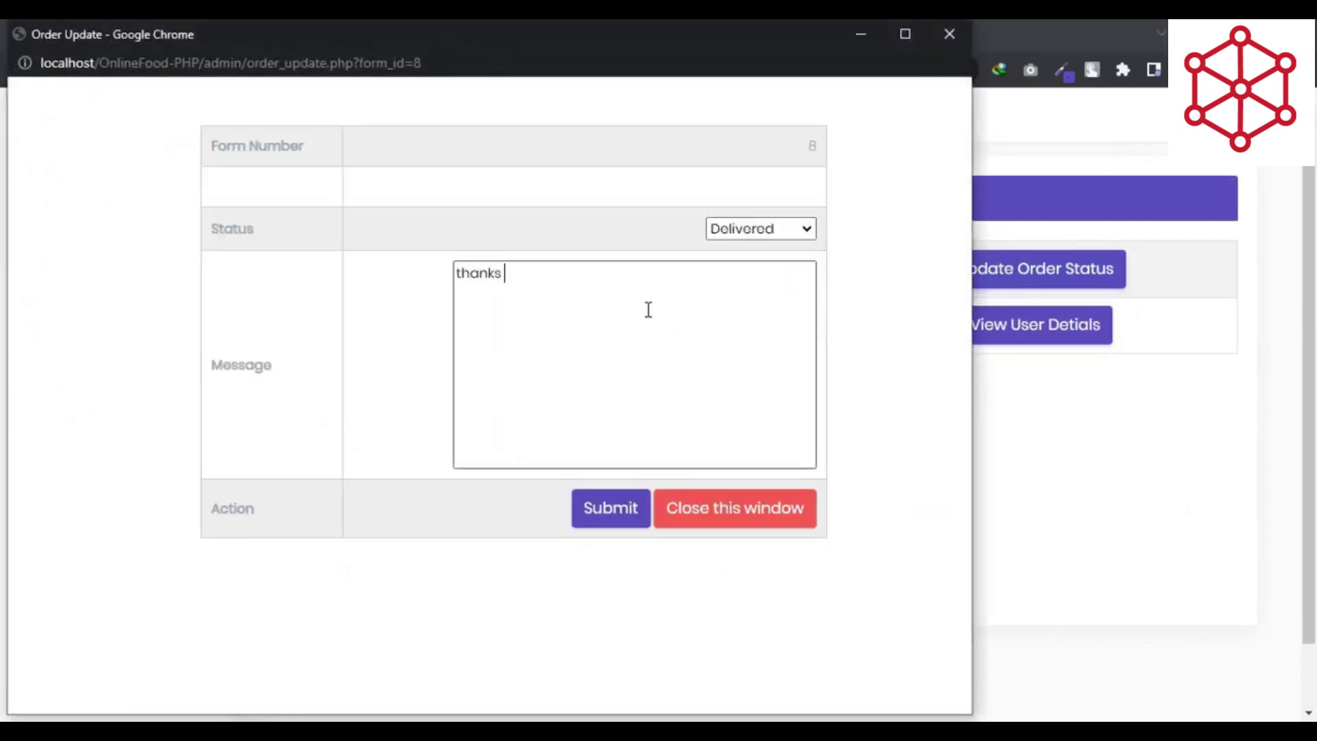
left_click(607, 510)
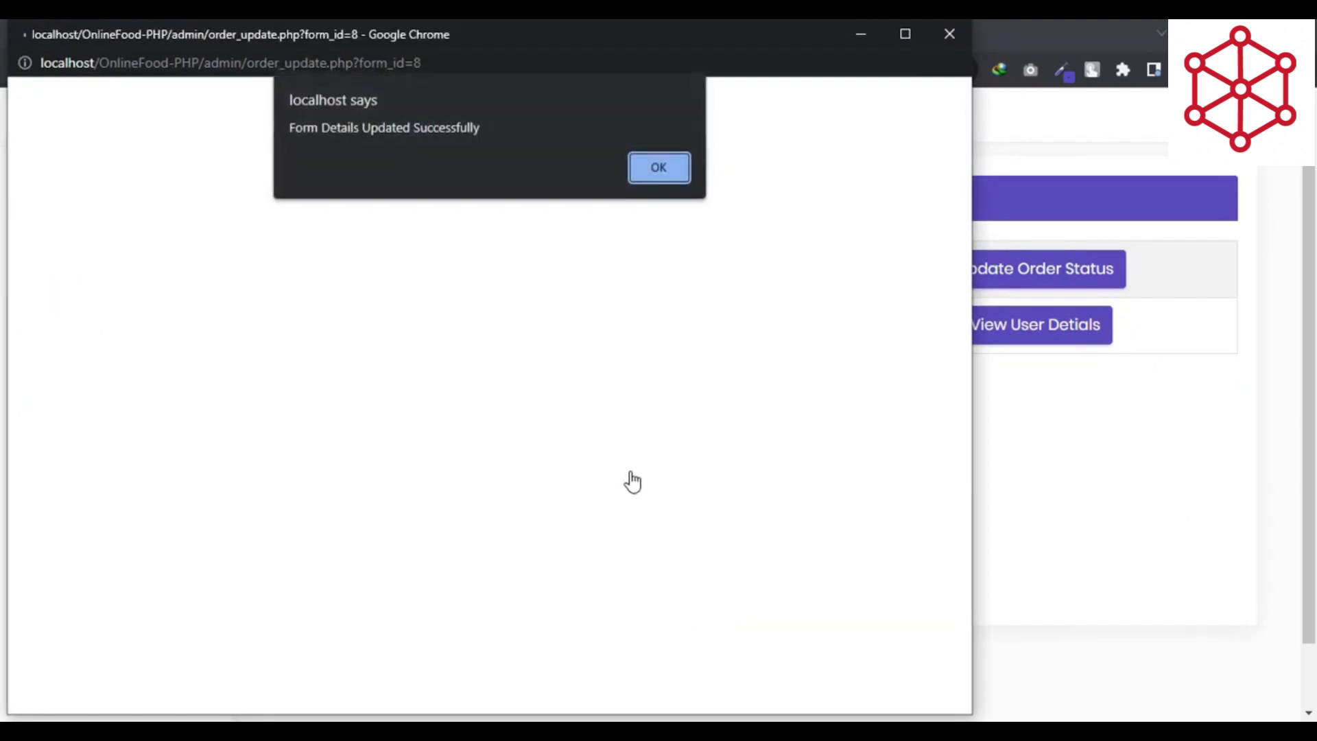
left_click(658, 170)
left_click(734, 508)
Return to All Orders and review the statuses throughout the list, including the Lobster Thermidor order
left_click(76, 415)
scroll(812, 462, "down", 8)
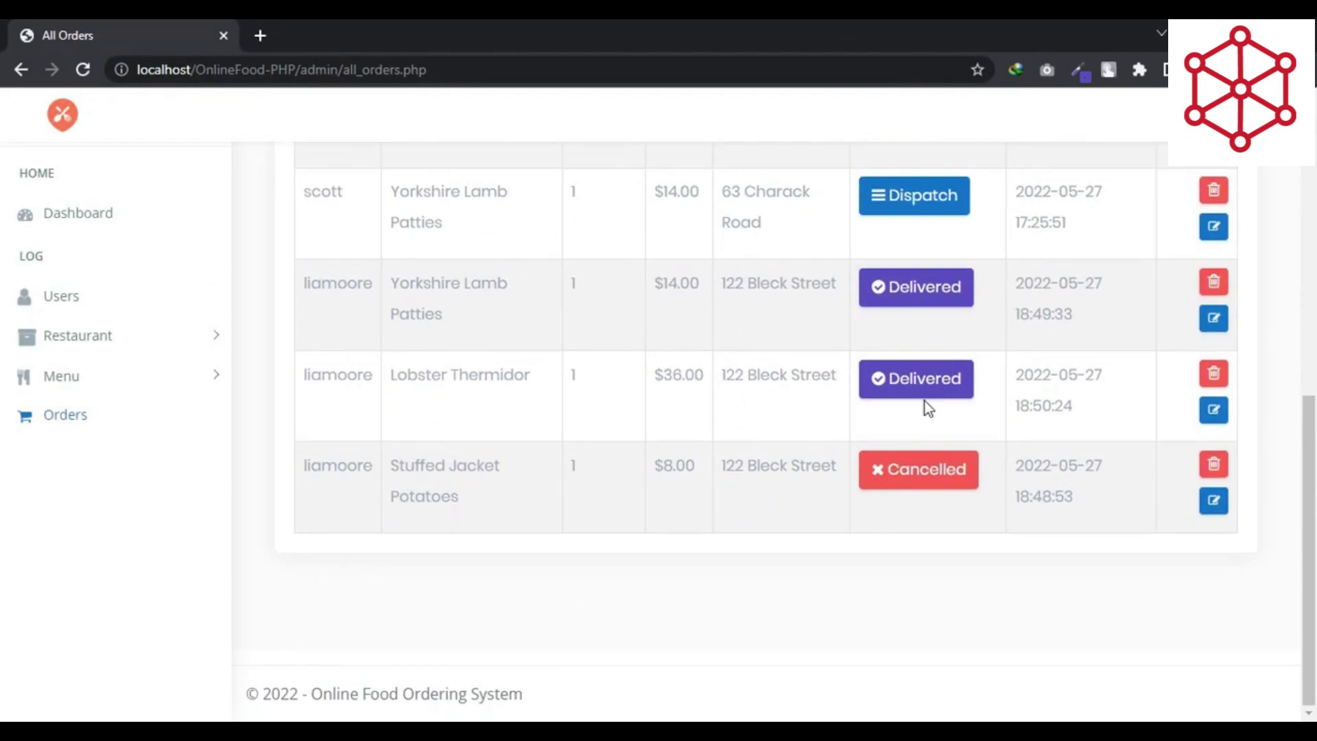
scroll(927, 406, "up", 3)
scroll(851, 457, "up", 3)
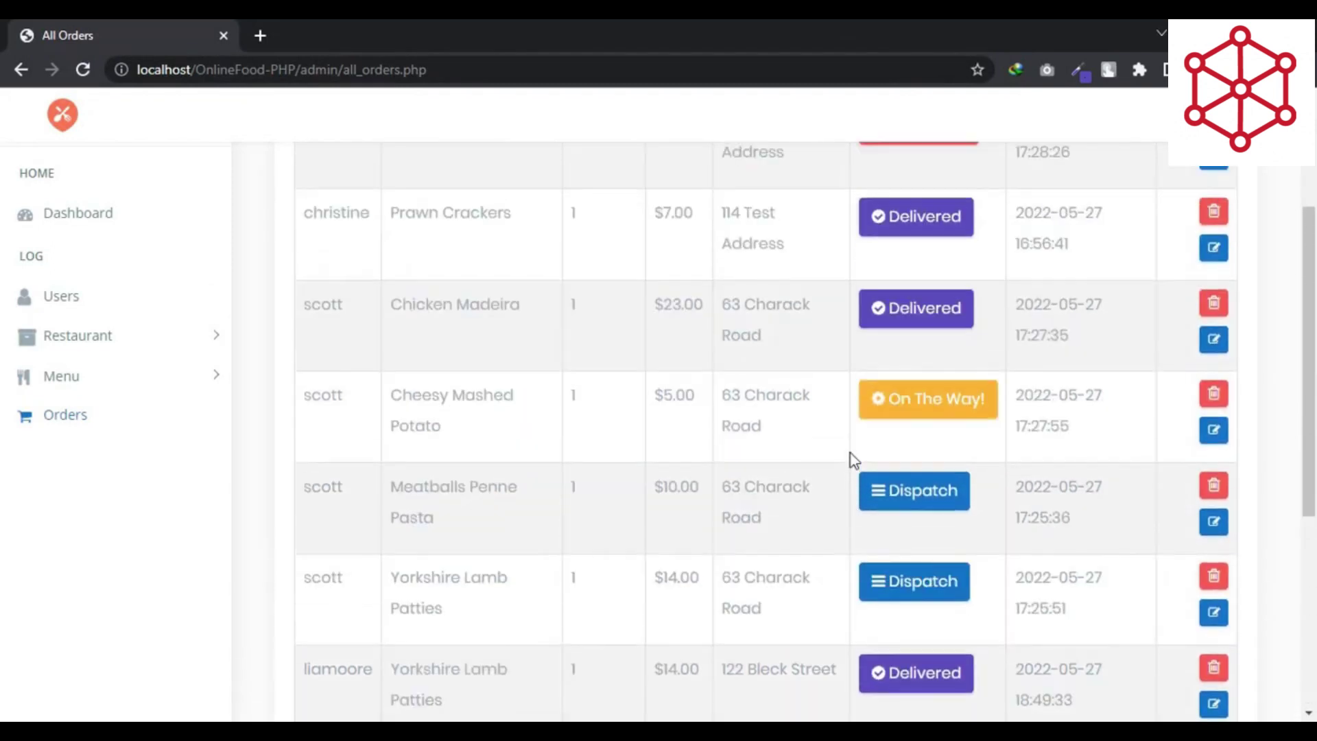
scroll(851, 454, "up", 3)
Open the admin dashboard and check the Total Earnings figure
left_click(77, 212)
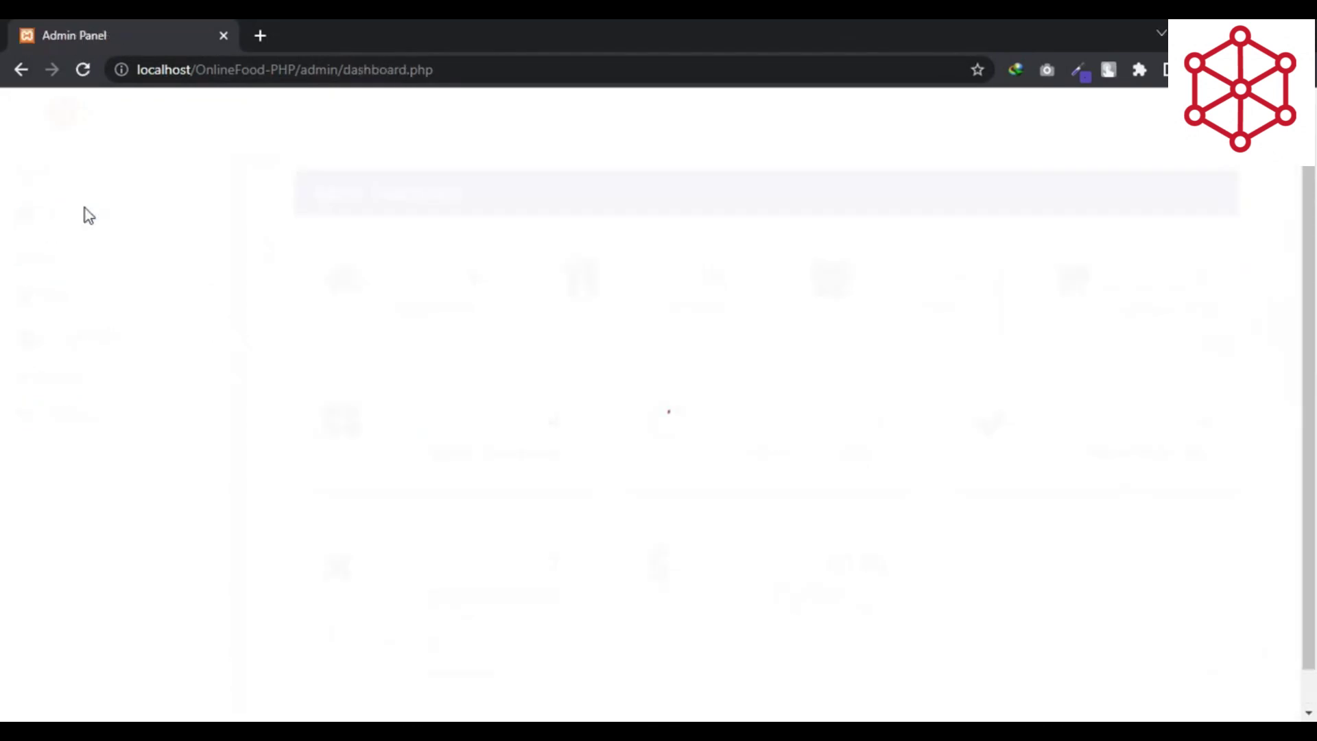
left_click_drag(830, 569, 890, 564)
triple_click(847, 597)
left_click(859, 572)
double_click(859, 572)
left_click(852, 596)
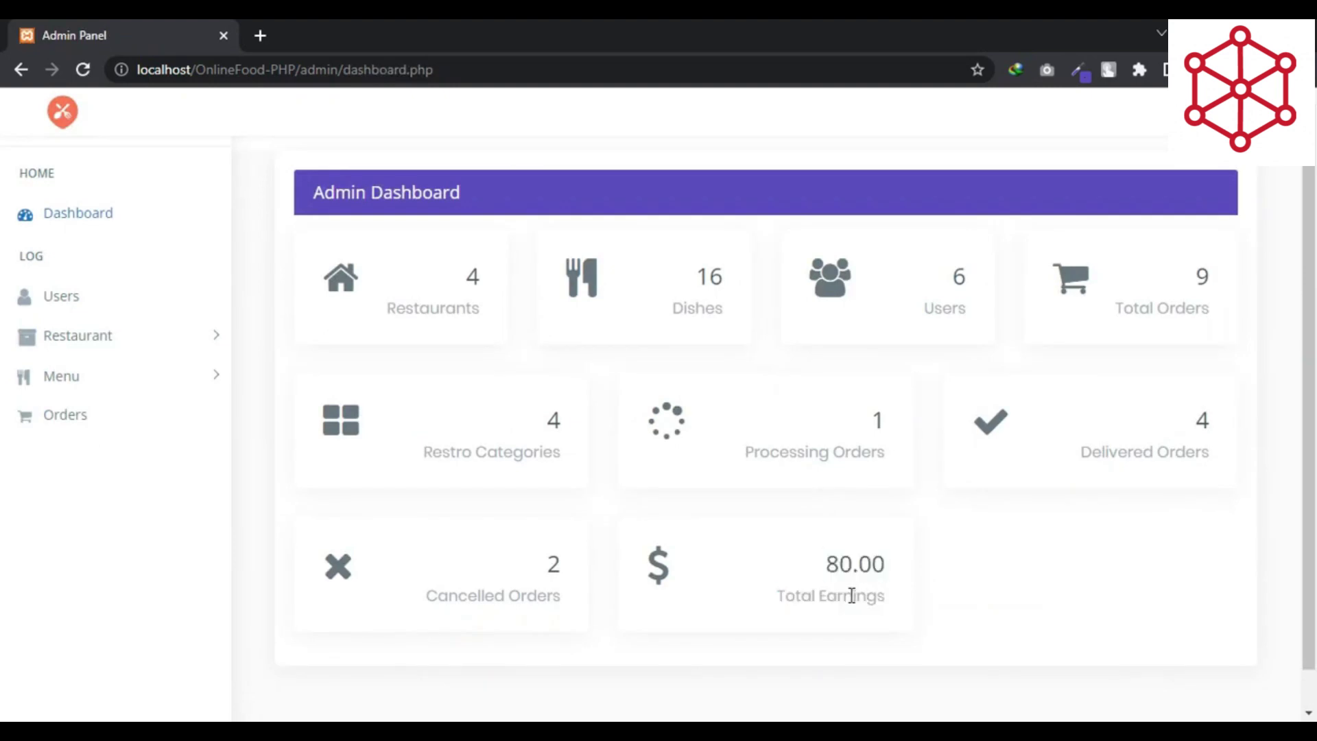
Go back to All Orders and compare the listed prices and statuses with the dashboard earnings
left_click(125, 419)
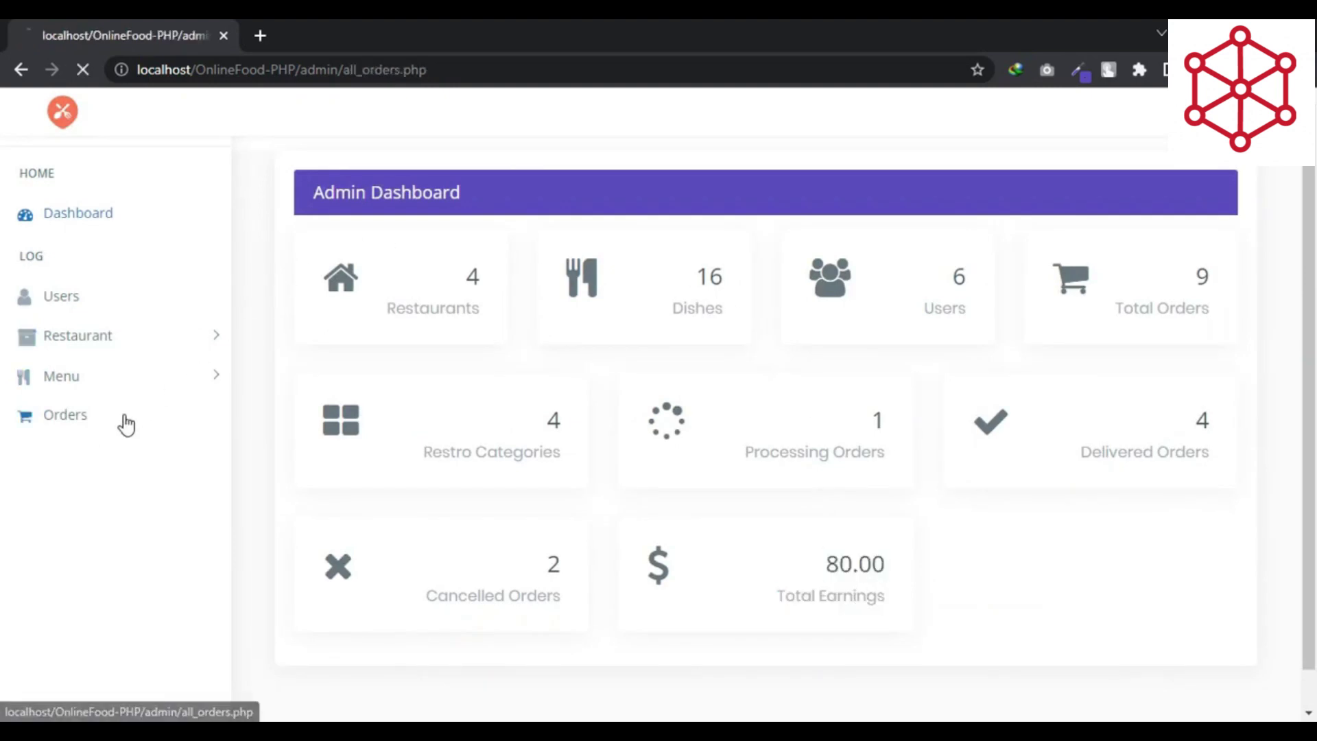
scroll(691, 415, "down", 5)
scroll(691, 414, "up", 5)
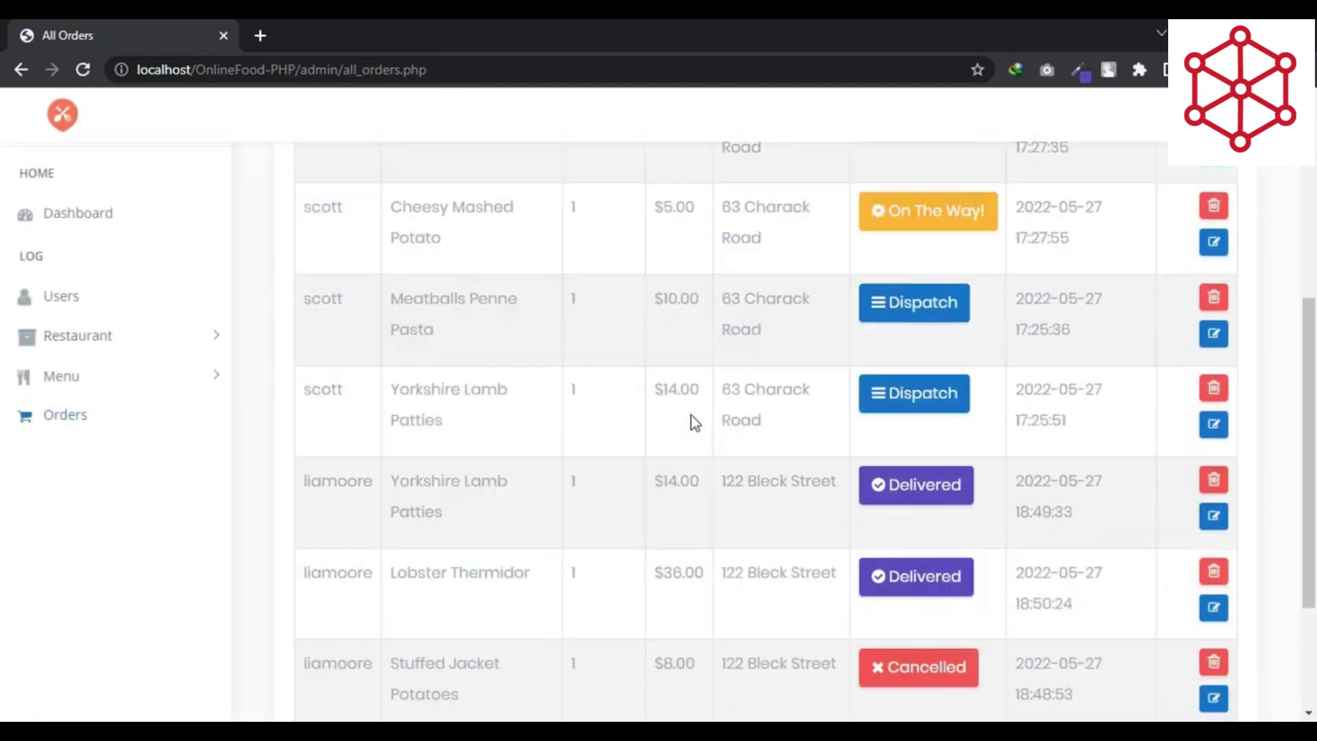
Return to the admin dashboard and log out of the admin panel
left_click(126, 227)
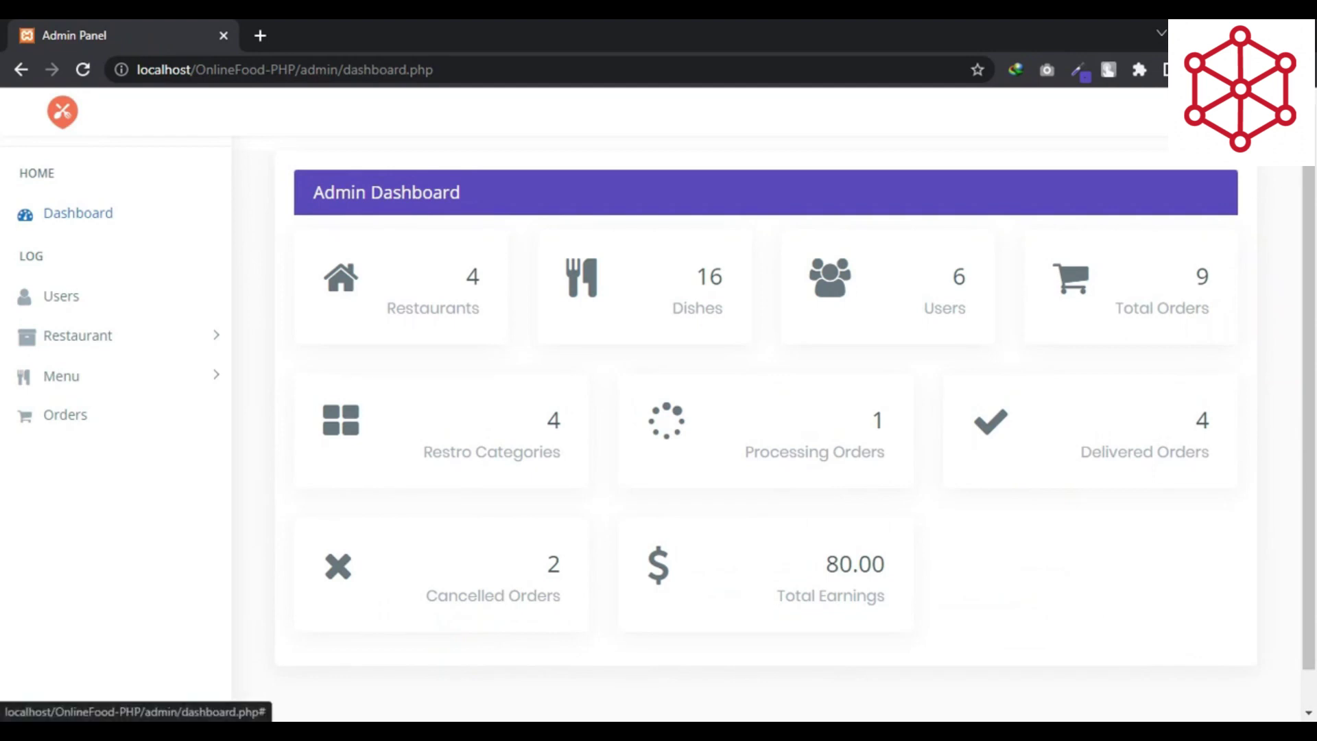
left_click(1269, 111)
left_click(1273, 175)
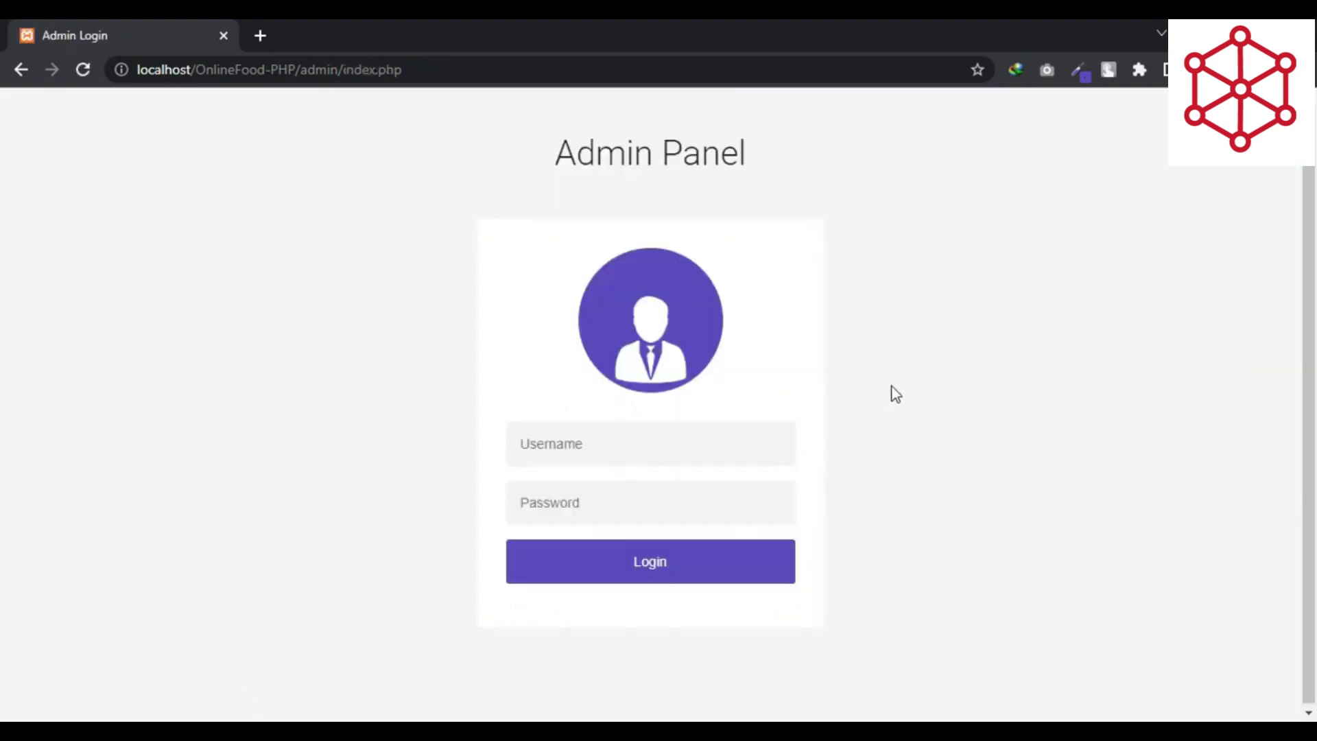
Go to the customer site at localhost/OnlineFood-PHP and log in with the customer's username and account password
left_click_drag(306, 71, 465, 90)
key("BackSpace")
key("Return")
left_click(1125, 127)
left_click(632, 312)
type("liamo••")
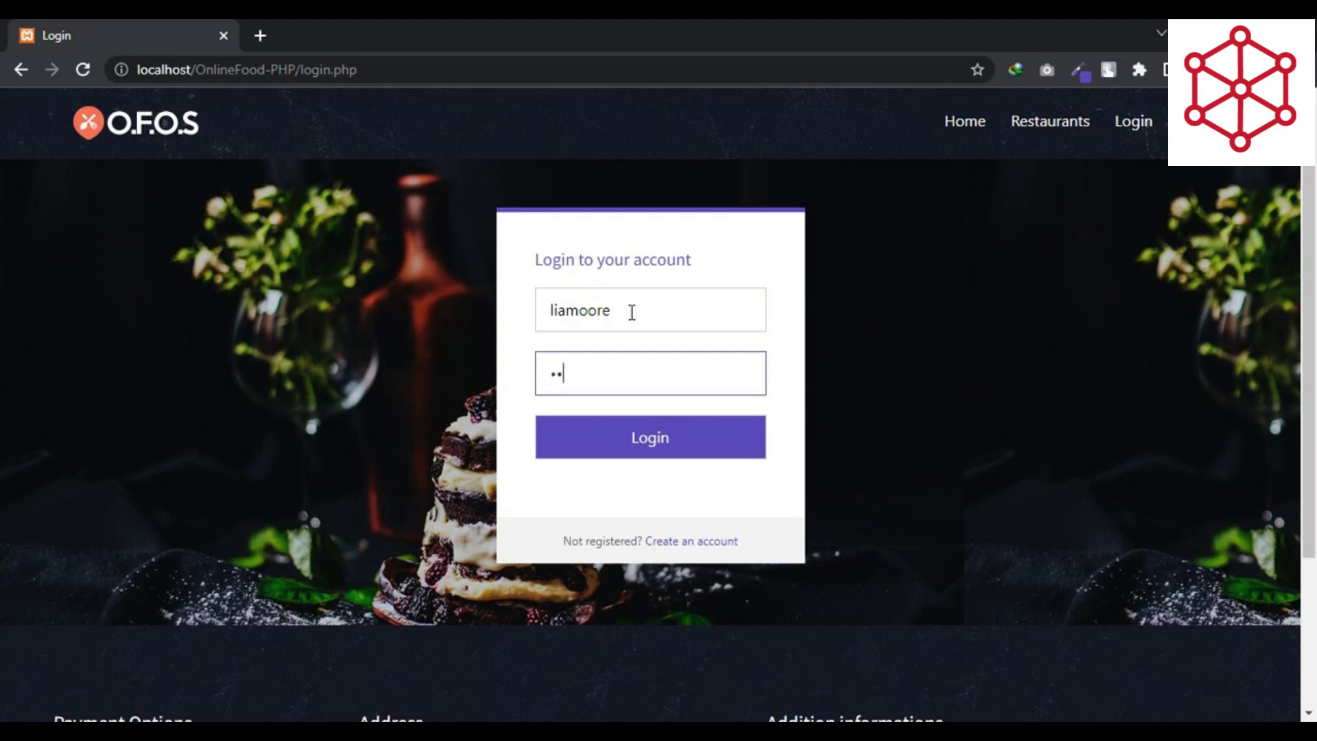
left_click(671, 431)
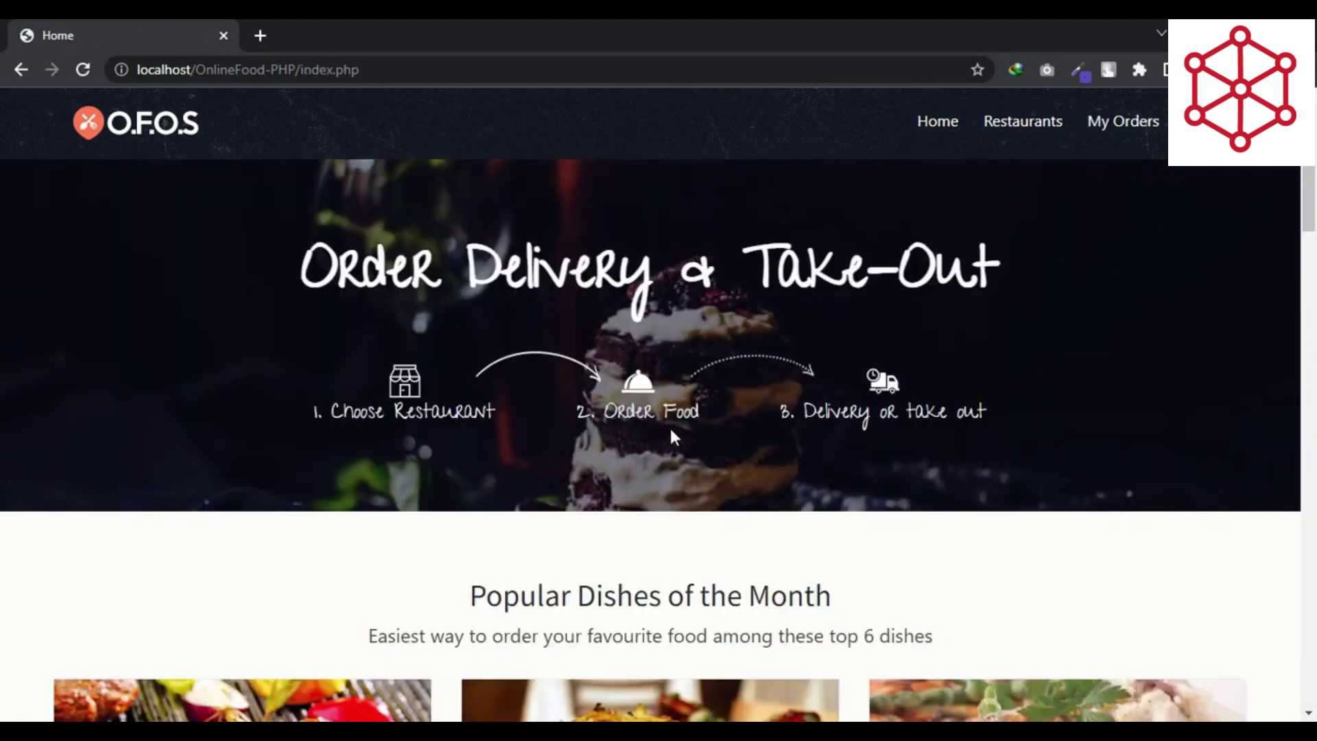
Open My Orders and check the statuses of the Yorkshire Lamb Patties, Lobster Thermidor and Stuffed Jacket Potatoes orders
left_click(1120, 127)
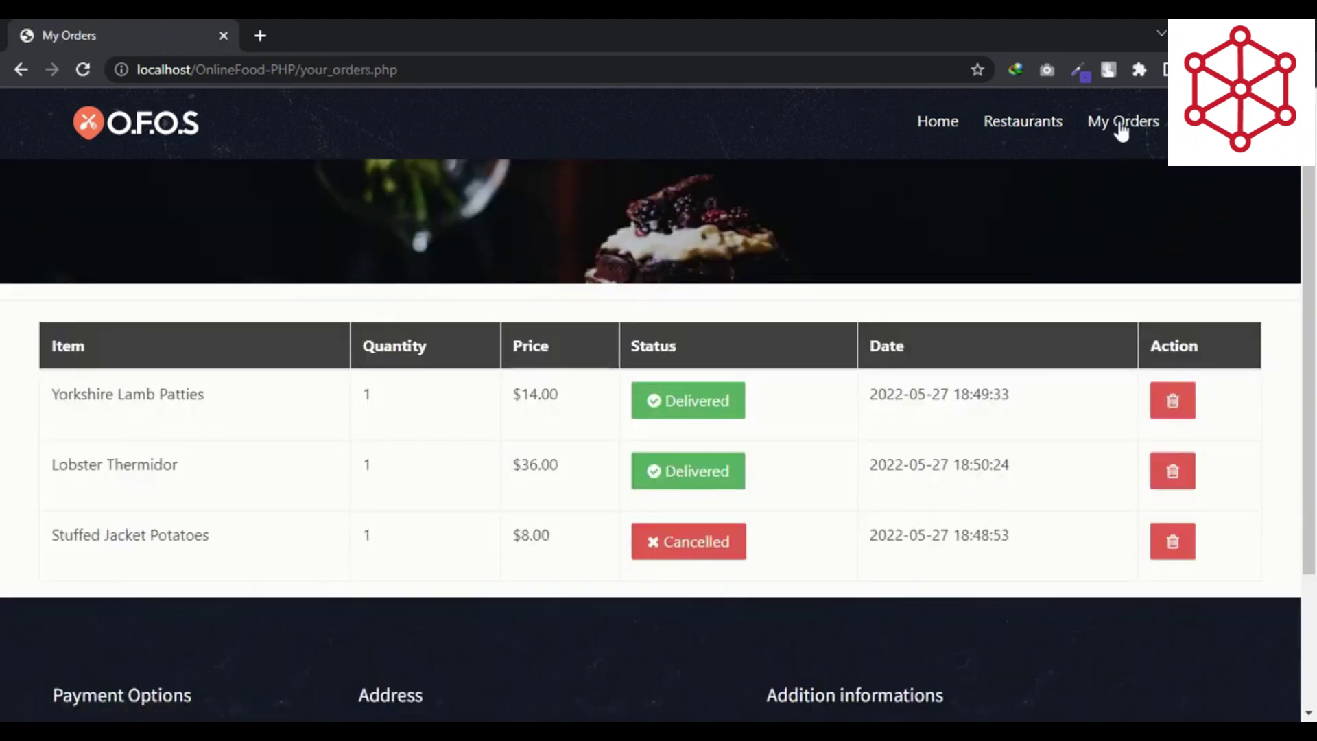
triple_click(160, 395)
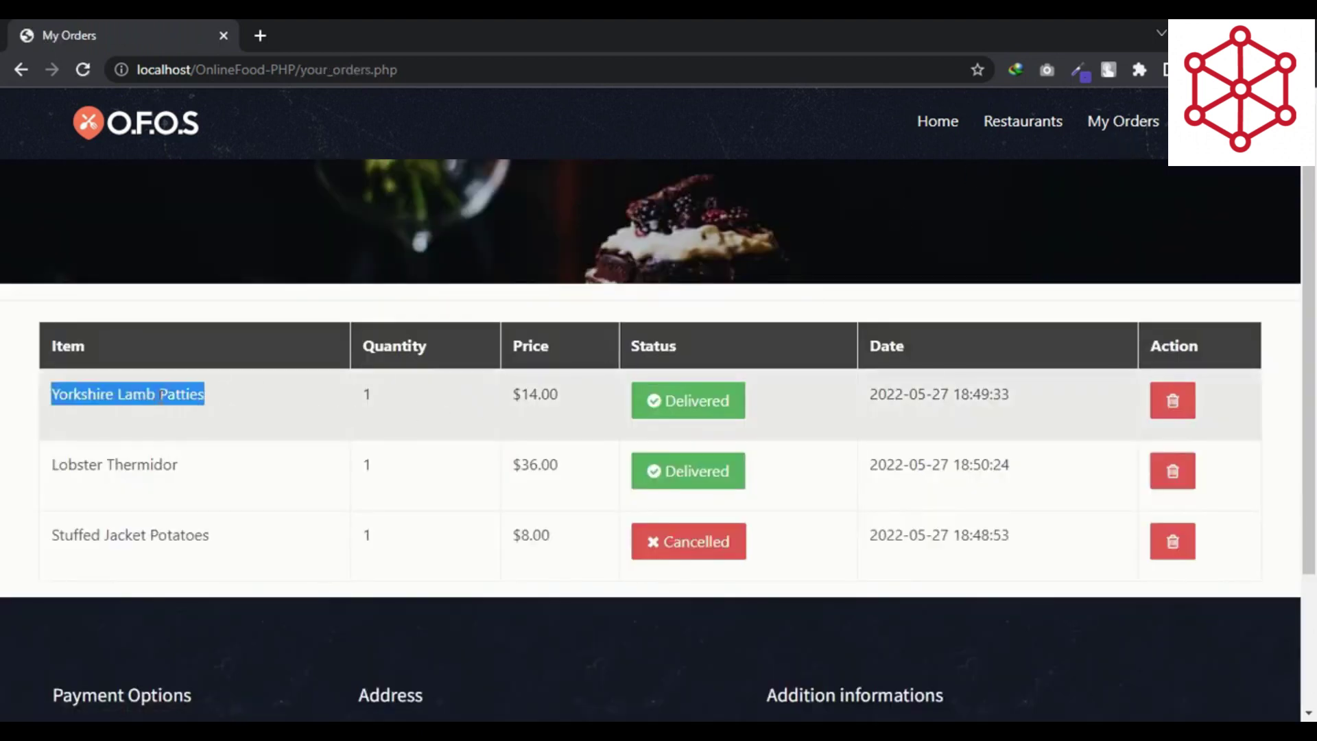
double_click(167, 467)
left_click(166, 472)
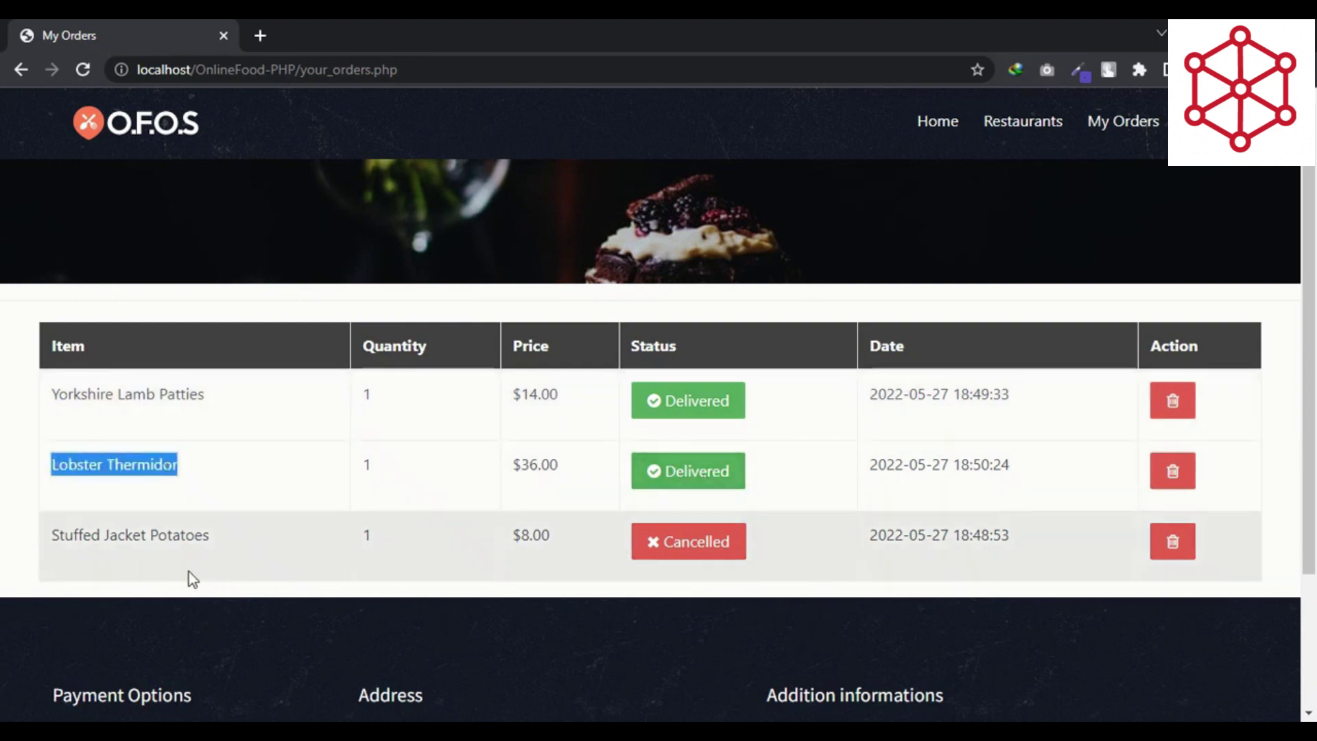
double_click(177, 536)
left_click(176, 542)
left_click(863, 538)
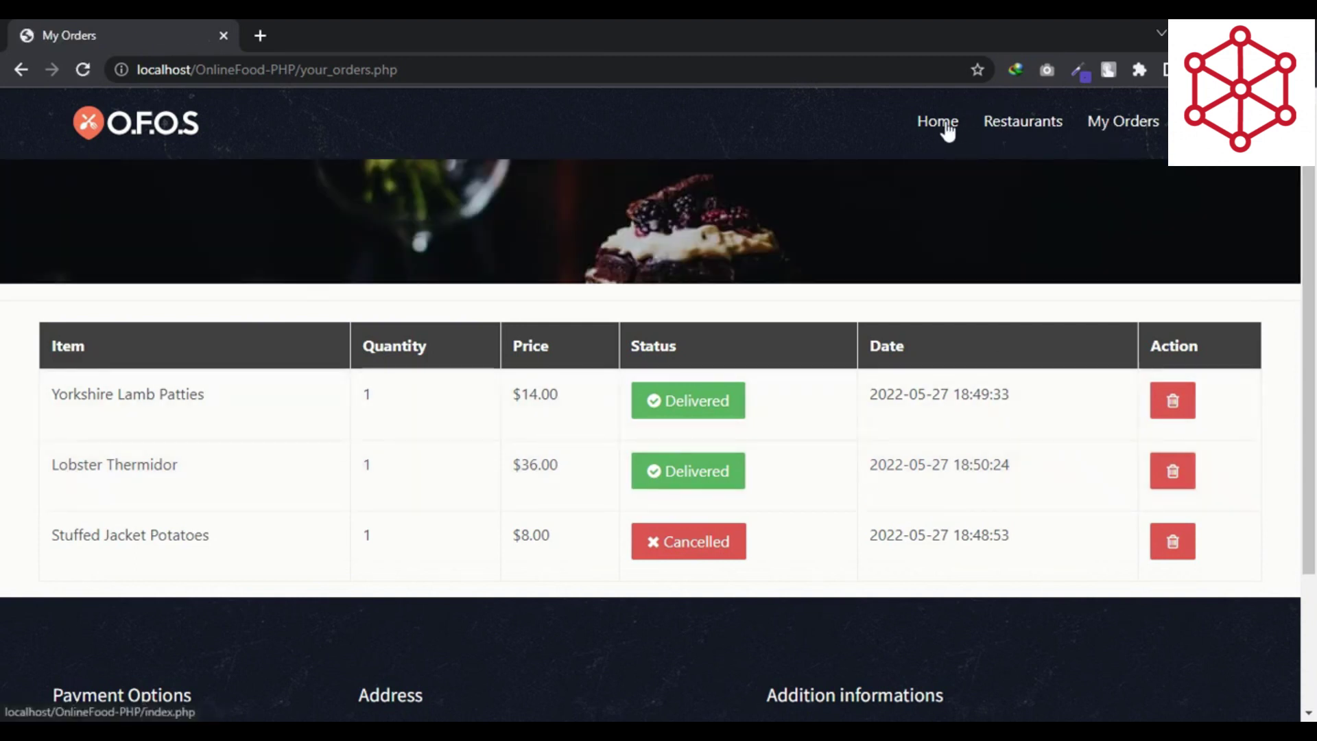
Open the home page and look through the Popular Dishes of the Month and the rest of the page
left_click(946, 130)
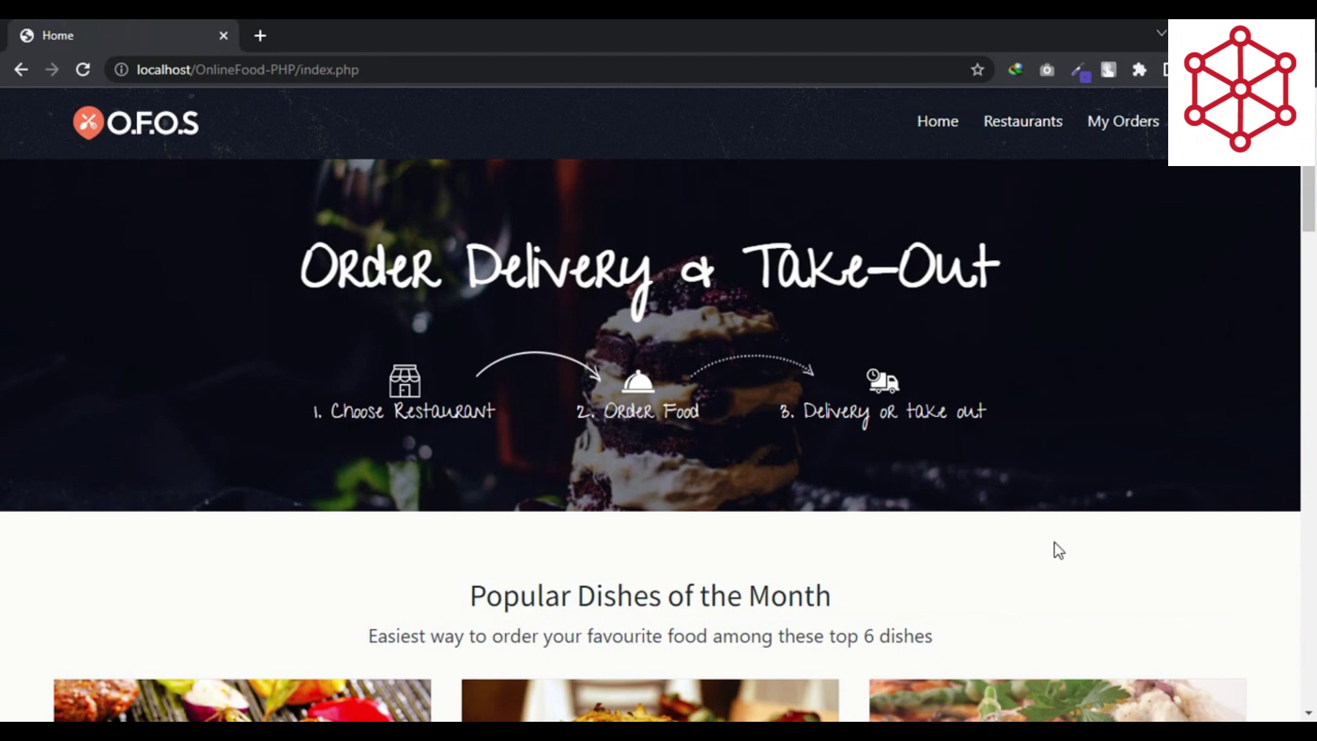
scroll(1059, 551, "down", 4)
scroll(1058, 551, "up", 5)
scroll(1058, 551, "down", 2)
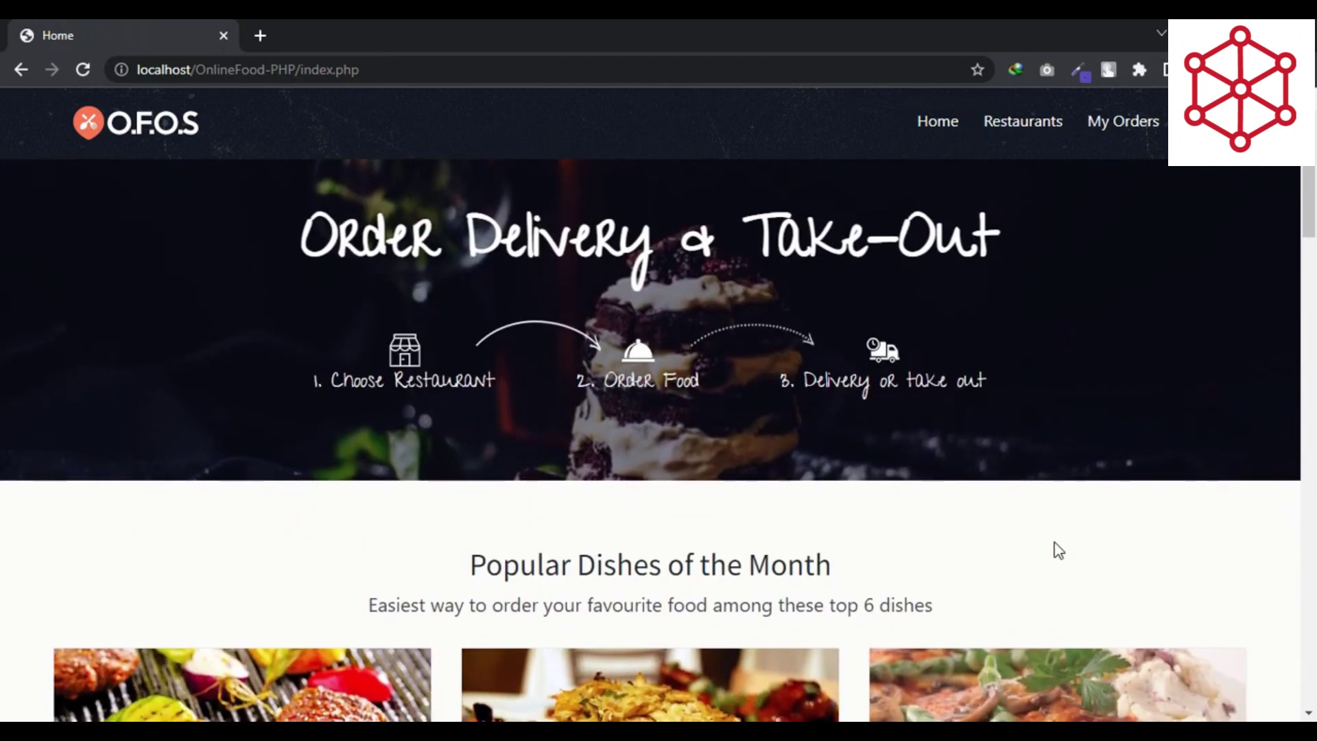
scroll(1055, 541, "down", 3)
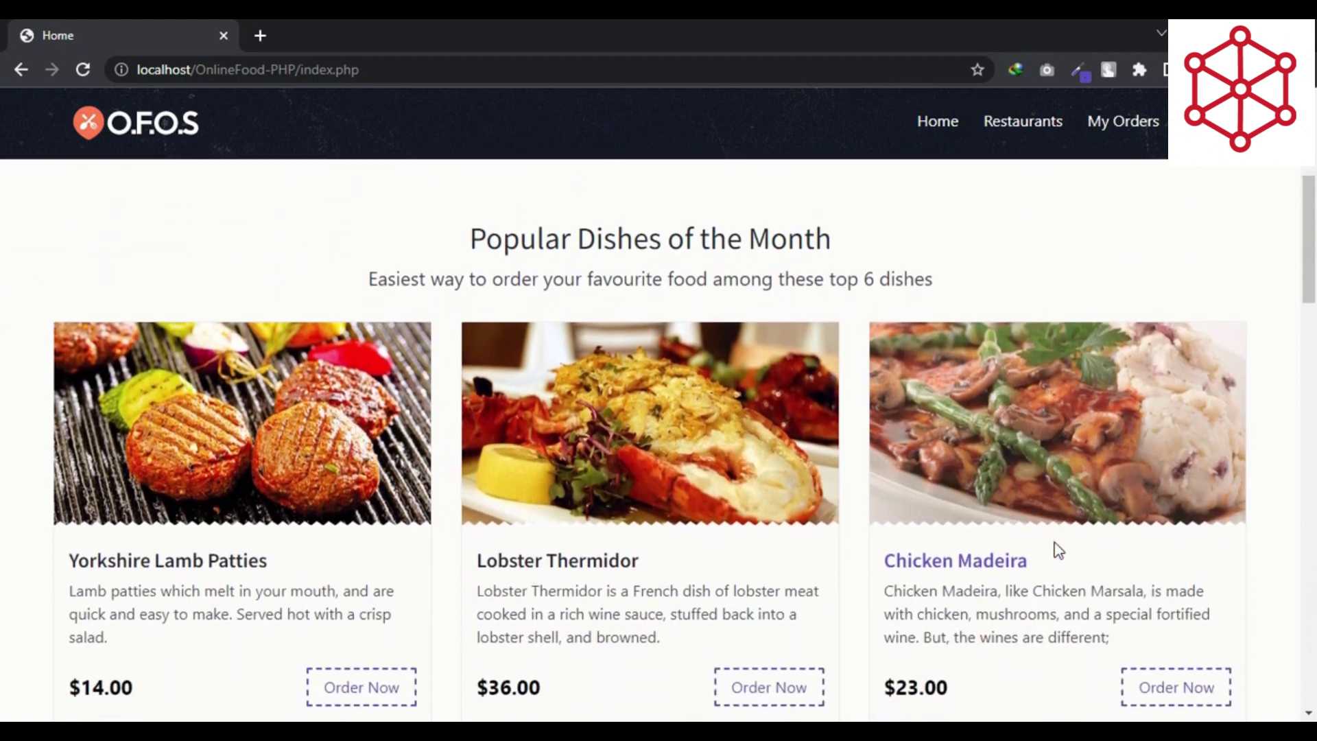
scroll(1057, 546, "down", 1)
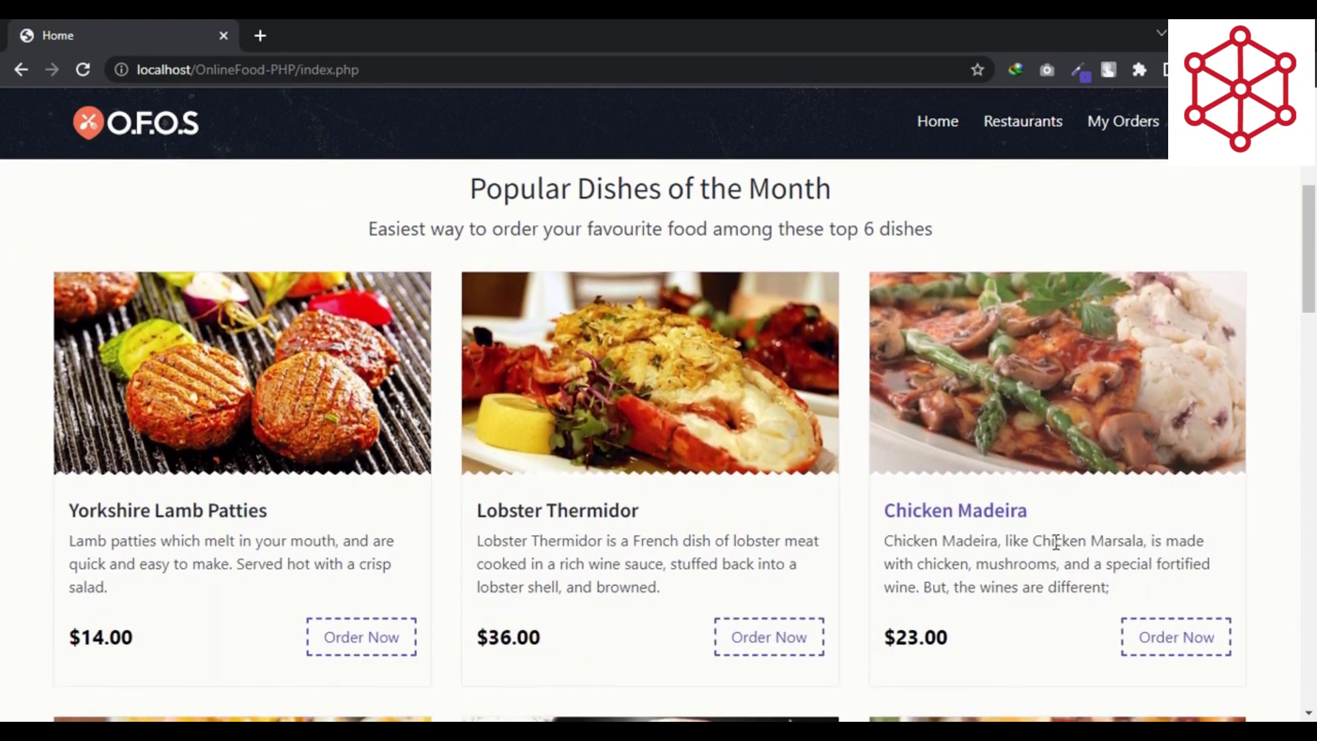
scroll(1056, 542, "down", 2)
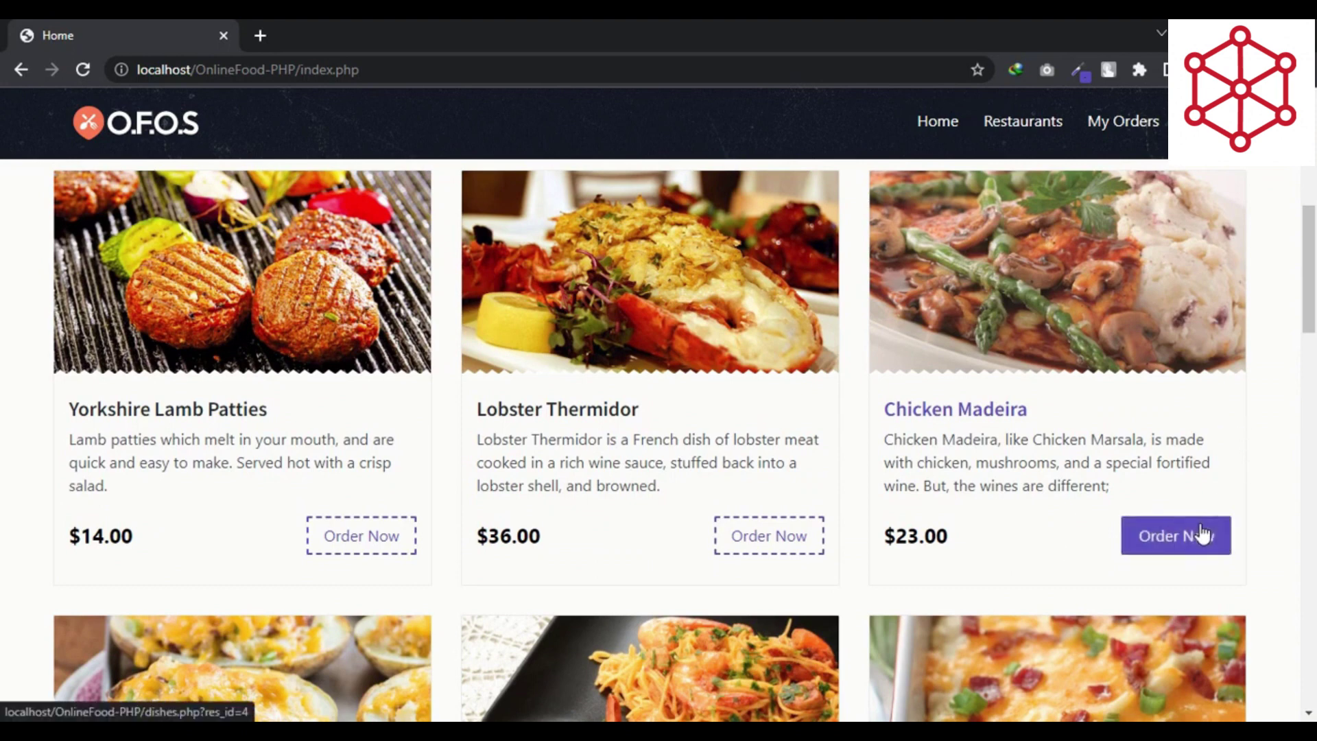
scroll(1274, 411, "down", 15)
scroll(1272, 406, "up", 10)
scroll(1273, 411, "up", 10)
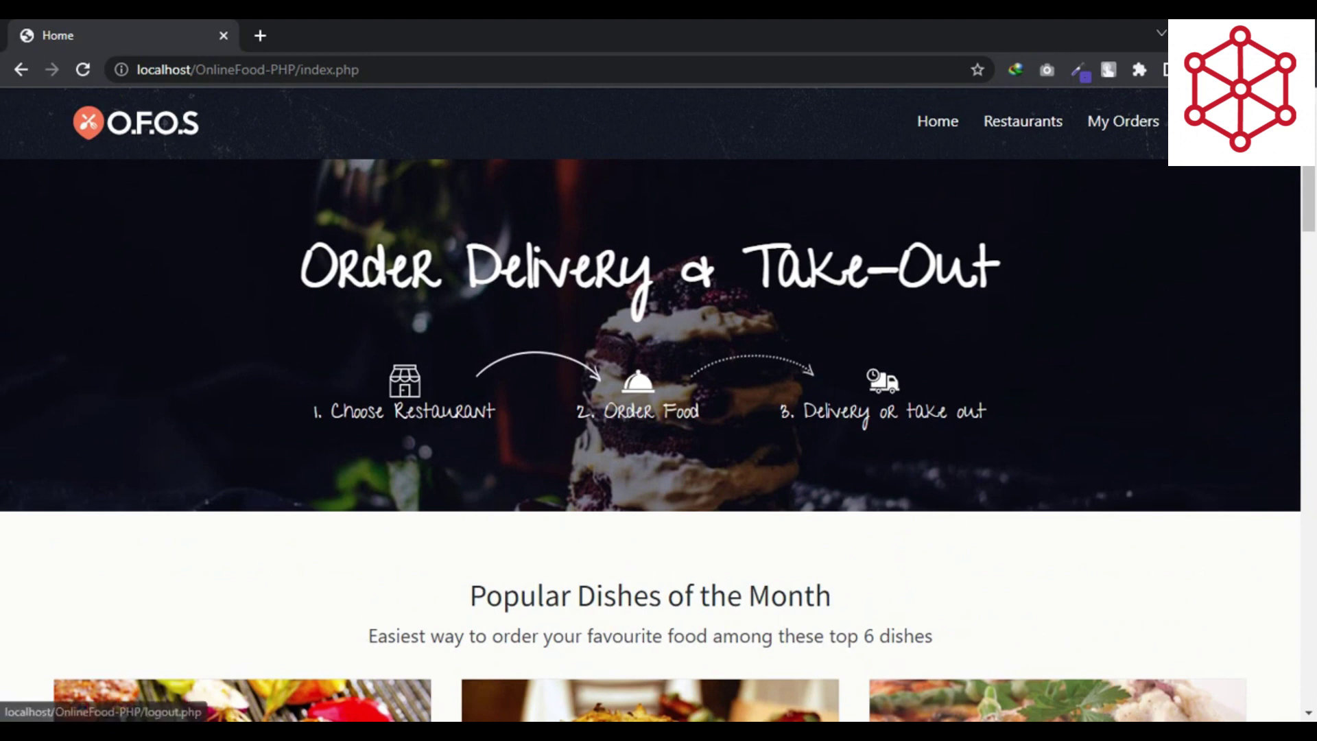
Visit My Orders and the Restaurants page, and log out of the customer account, ending on the home page
left_click(1158, 126)
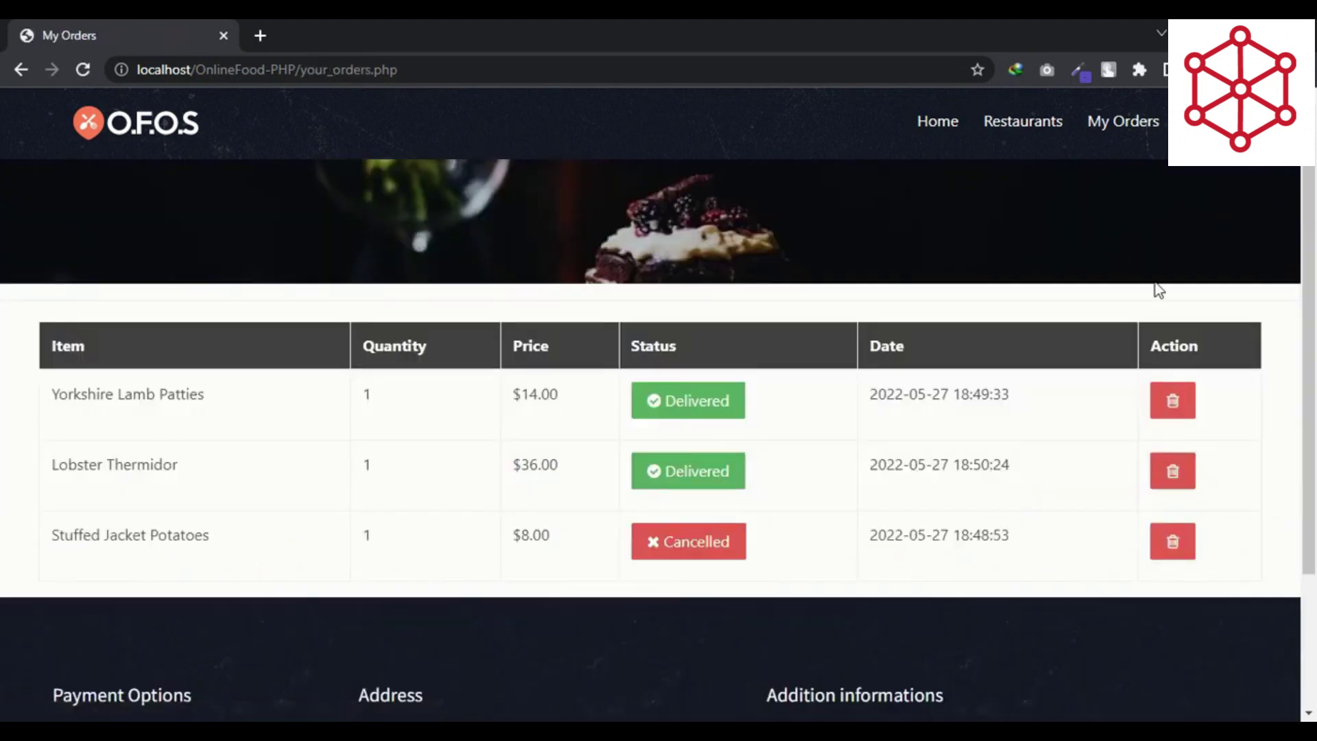
left_click(1040, 127)
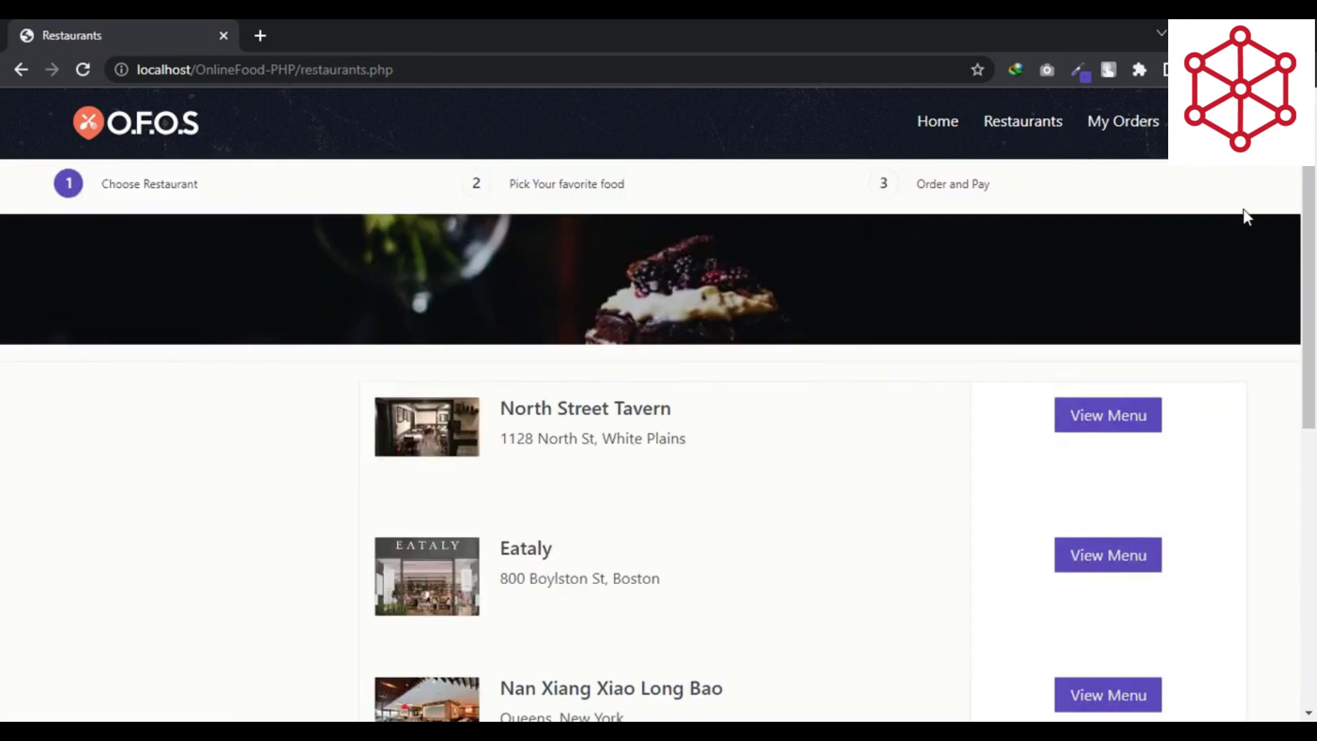
left_click(1201, 122)
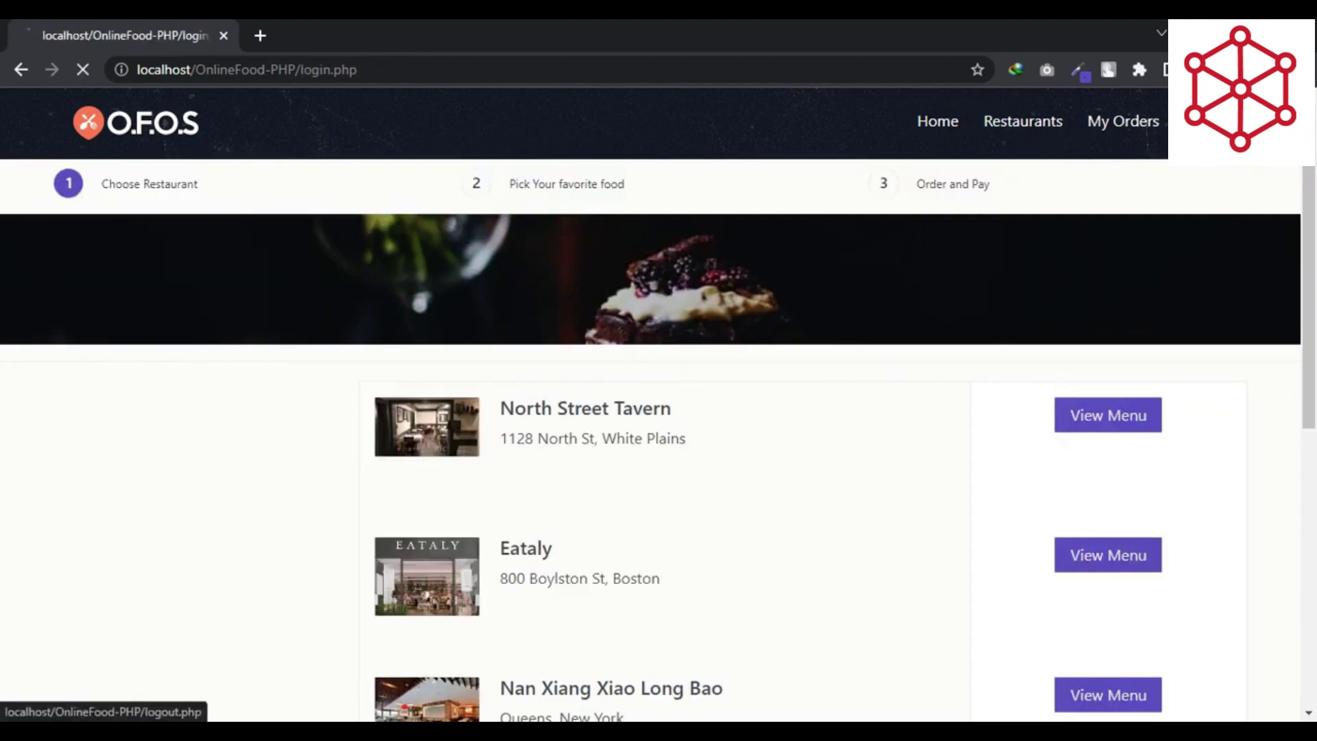
left_click(968, 129)
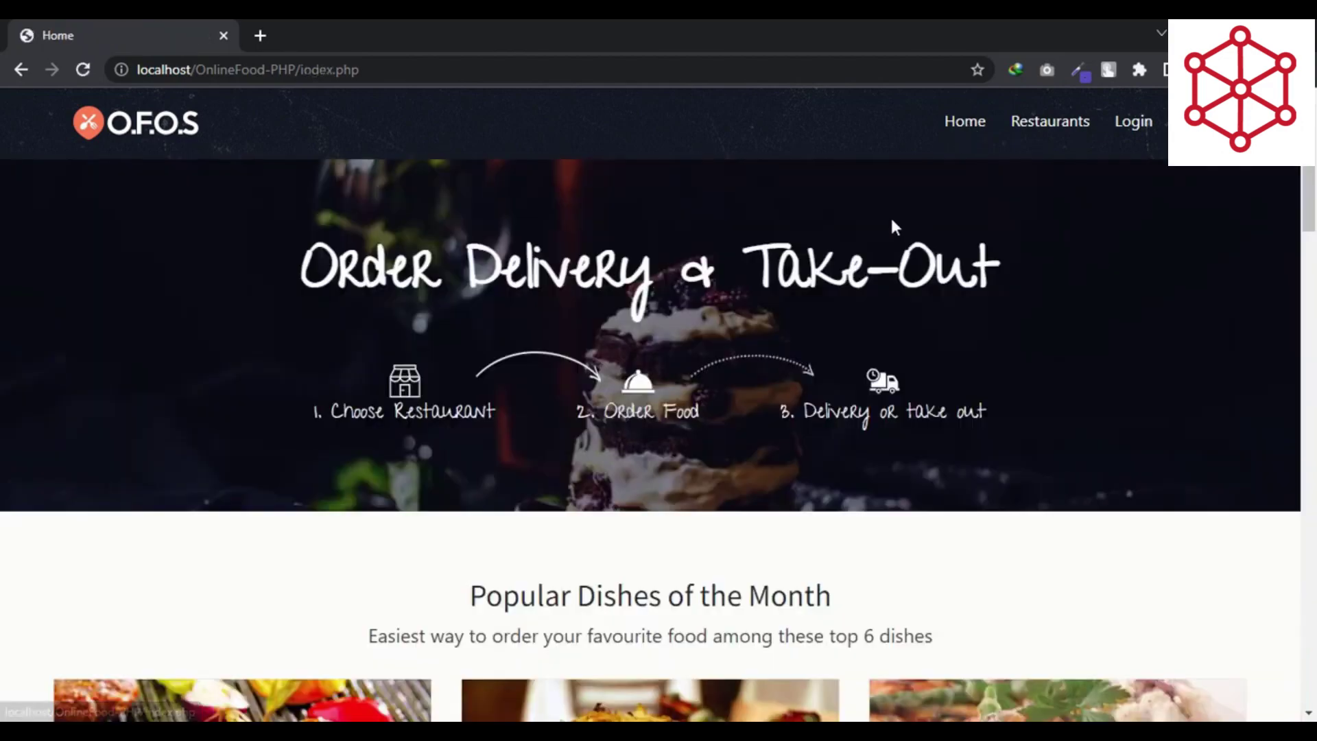